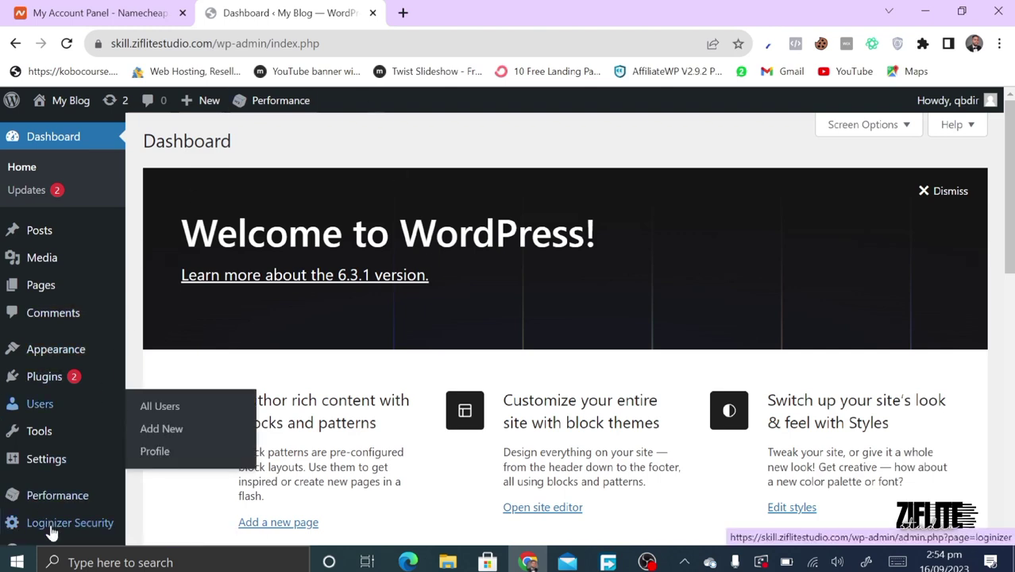
# View the live My Blog front page from header to footer, and return to the admin dashboard
pyautogui.moveTo(52, 398)
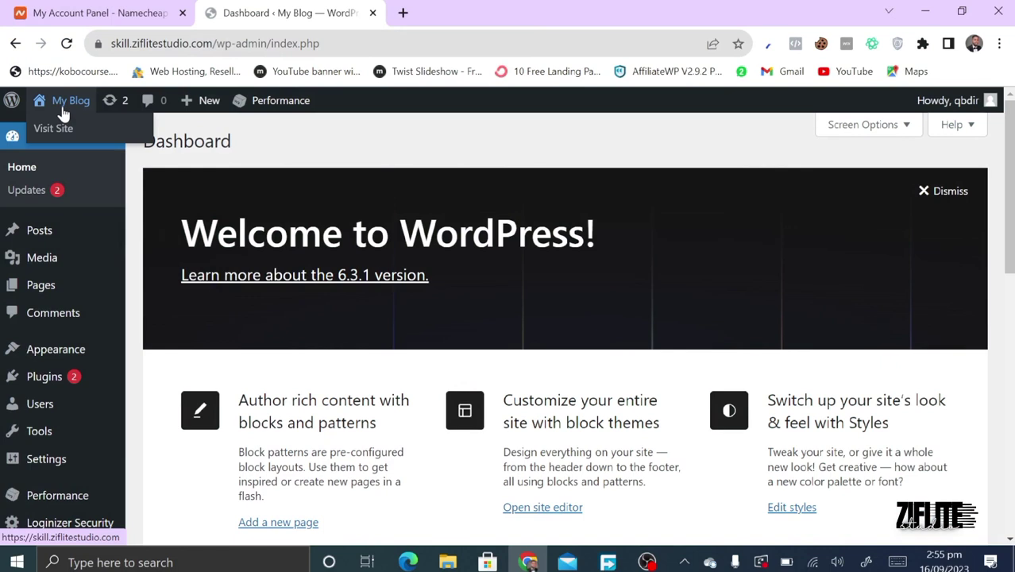
pyautogui.click(64, 113)
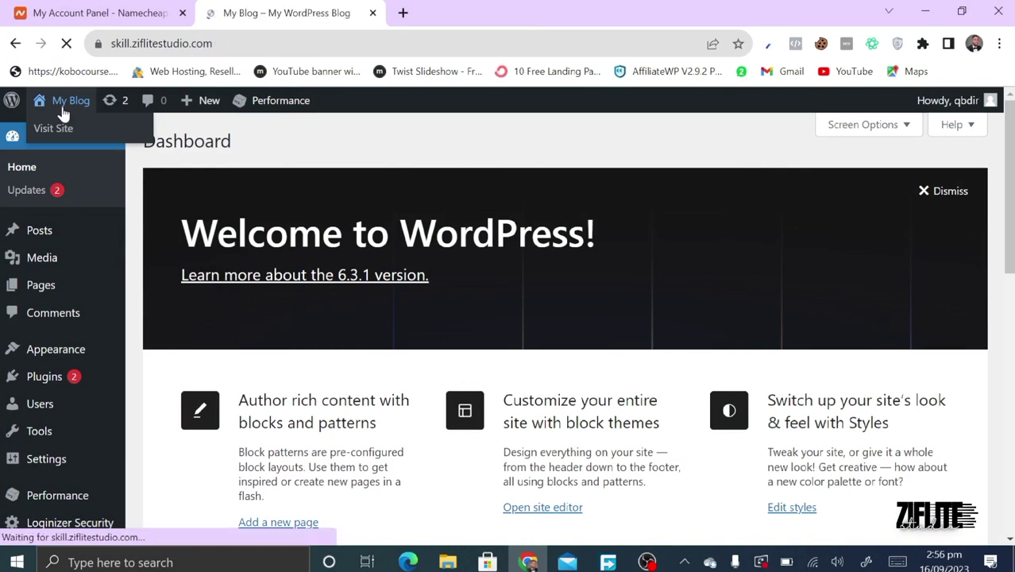
pyautogui.scroll(-4, 234, 415)
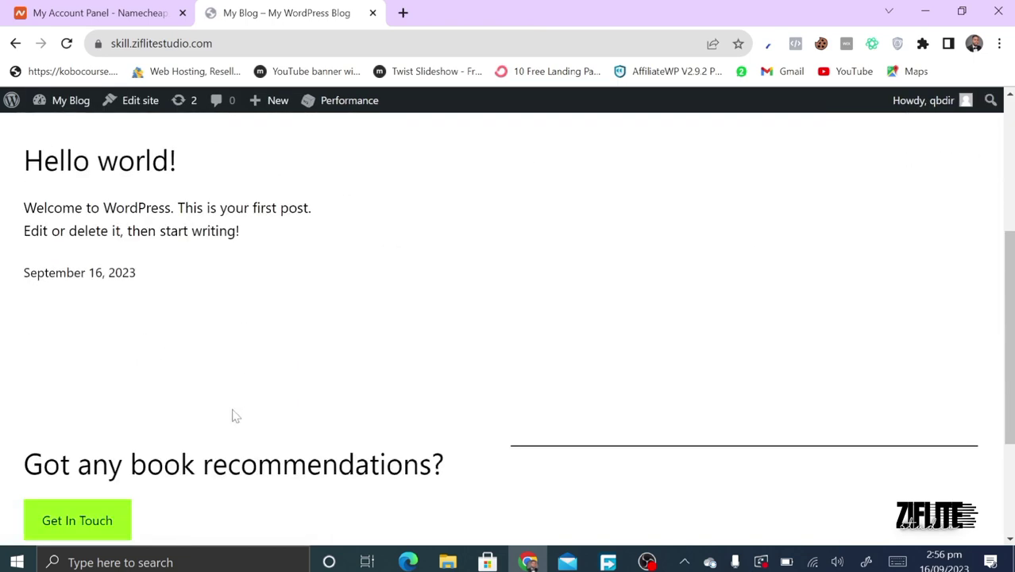
pyautogui.scroll(4, 233, 415)
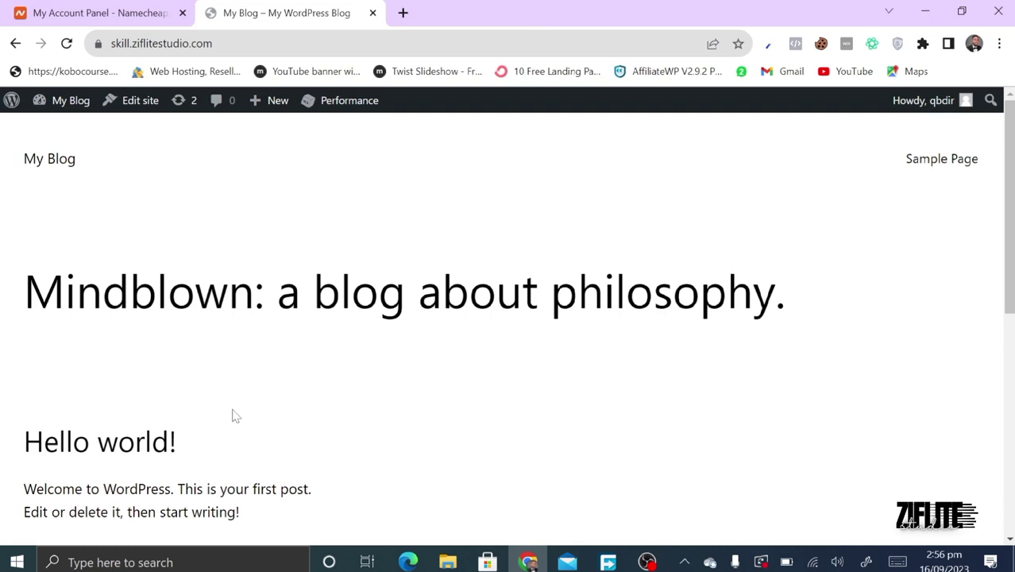
pyautogui.scroll(-6, 235, 414)
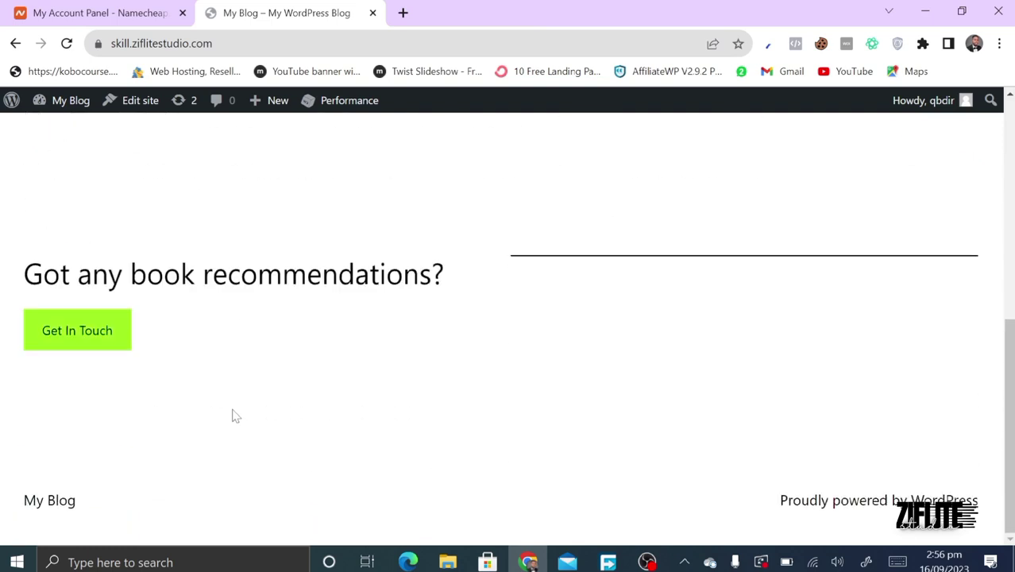
pyautogui.scroll(6, 235, 415)
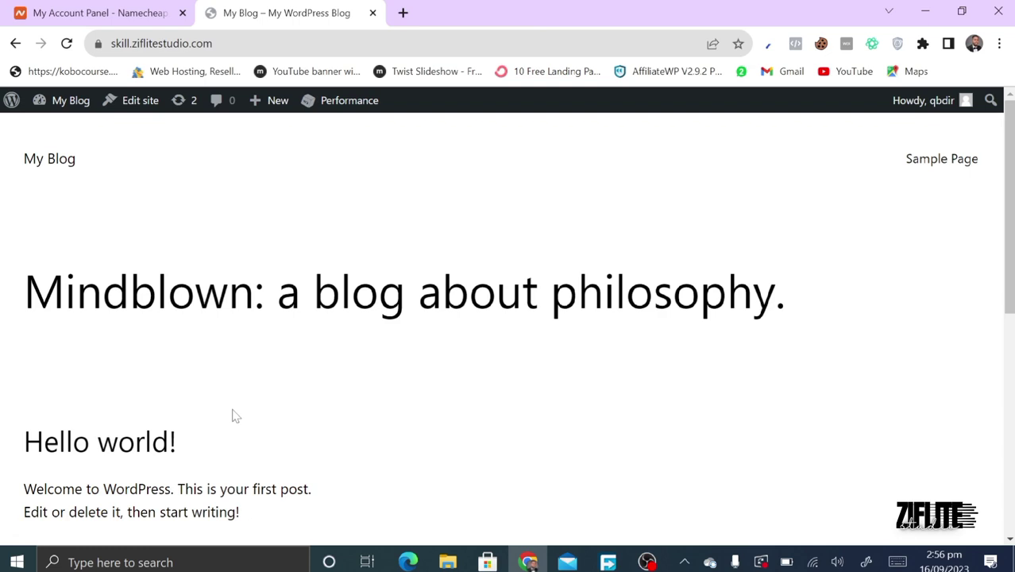
pyautogui.click(48, 111)
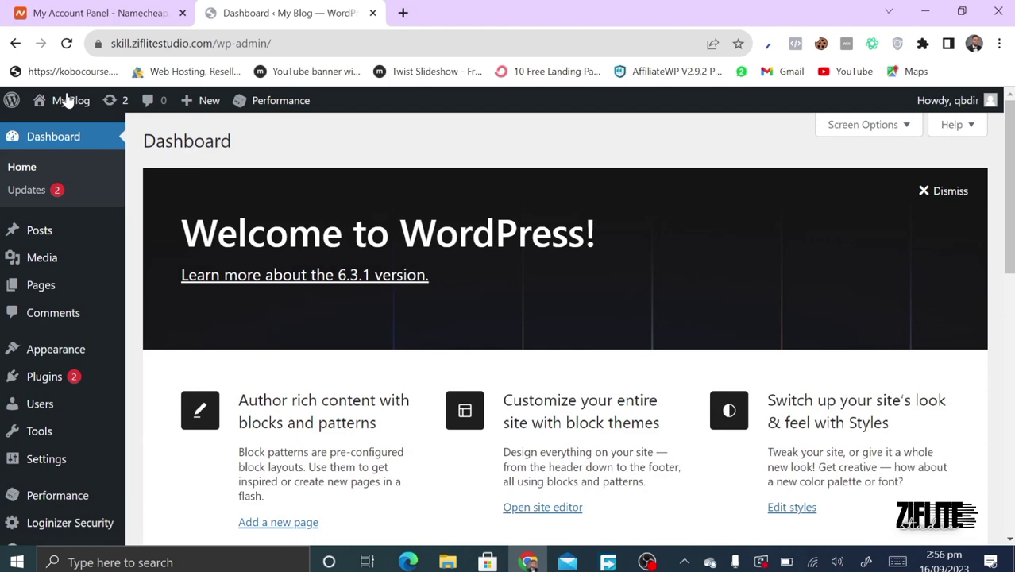
# Open the live My Blog site in a separate browser tab, look at it, and return to the dashboard tab
pyautogui.moveTo(68, 101)
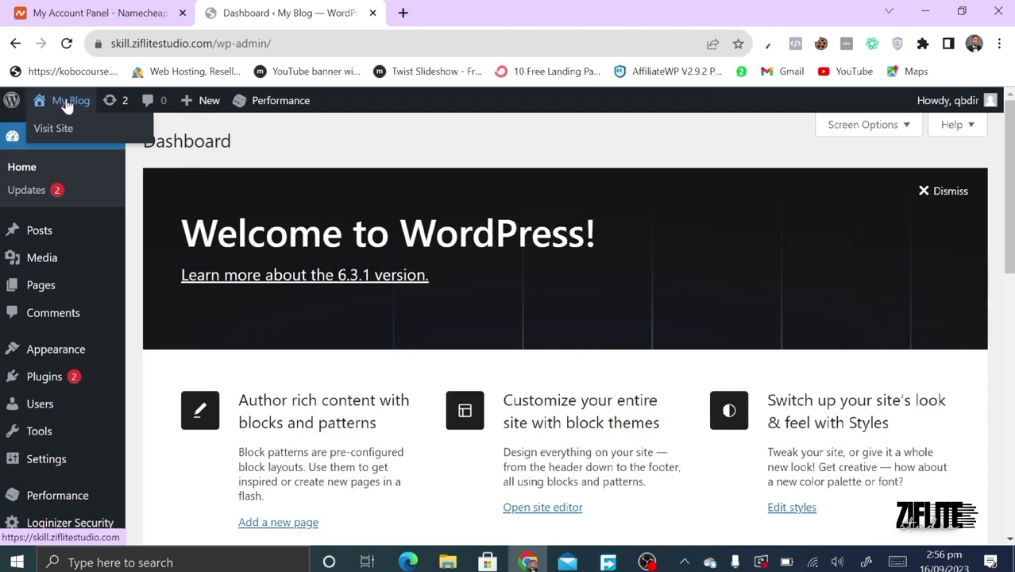
pyautogui.rightClick(67, 102)
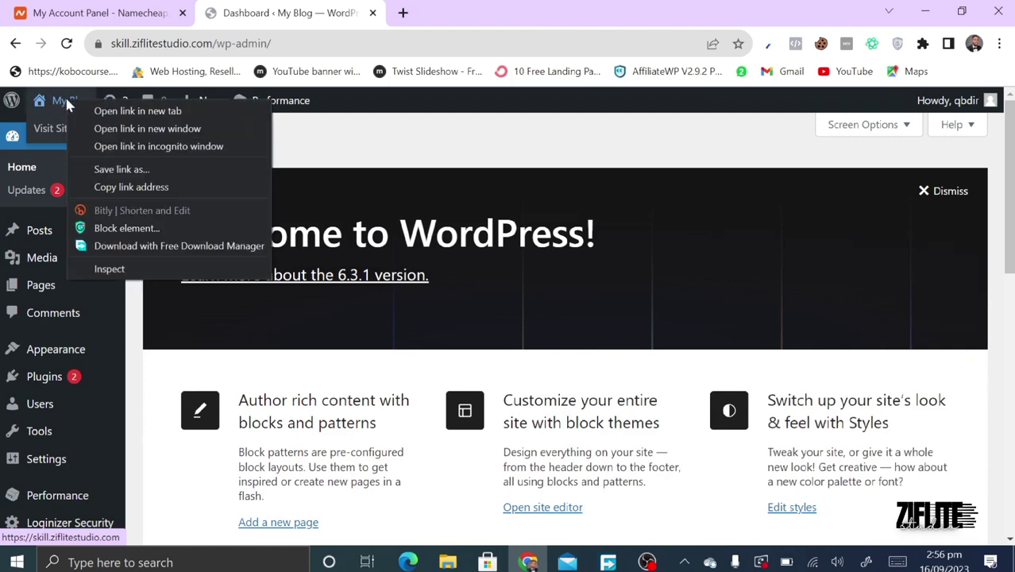
pyautogui.click(107, 114)
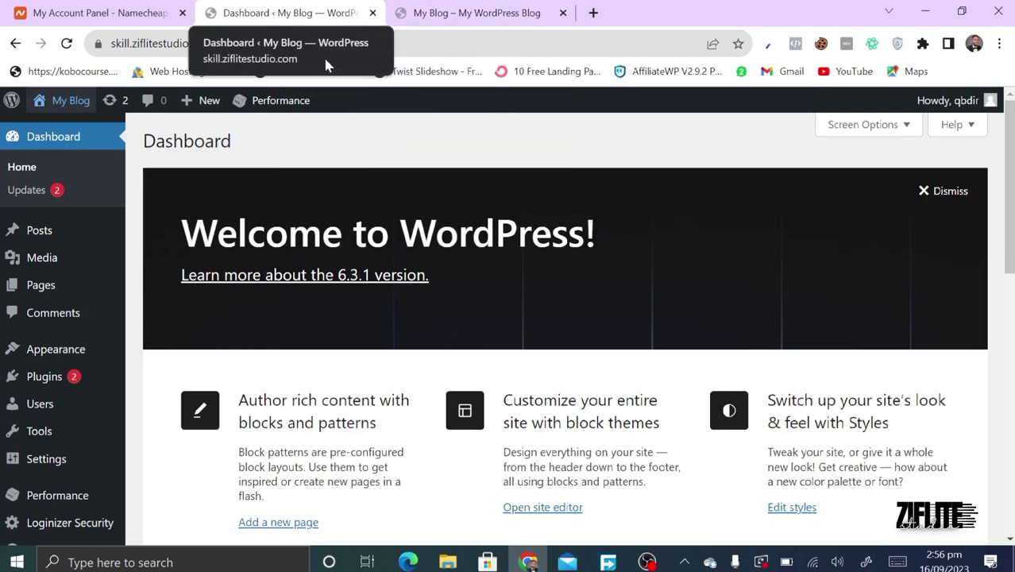
pyautogui.click(453, 11)
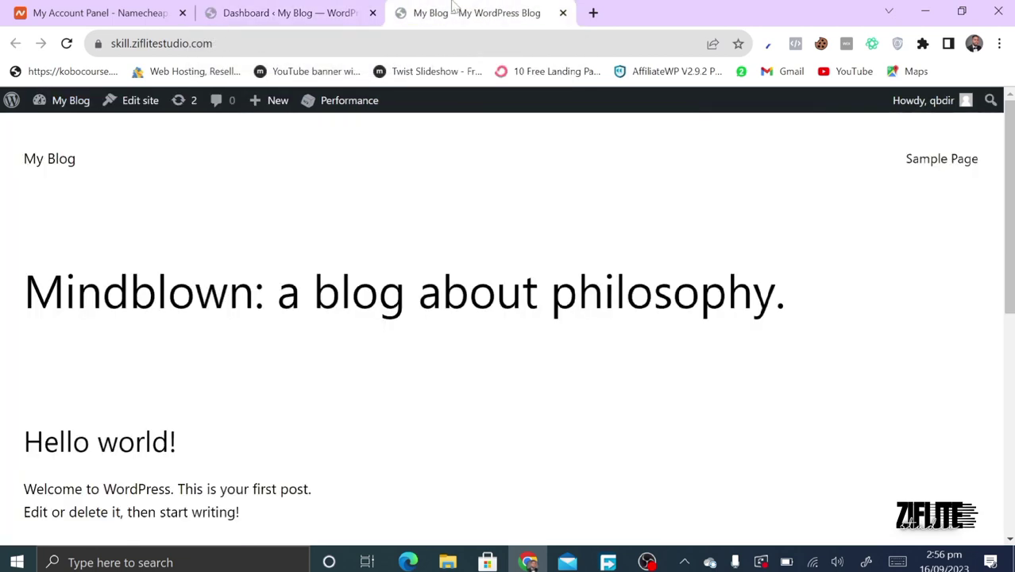
pyautogui.click(358, 10)
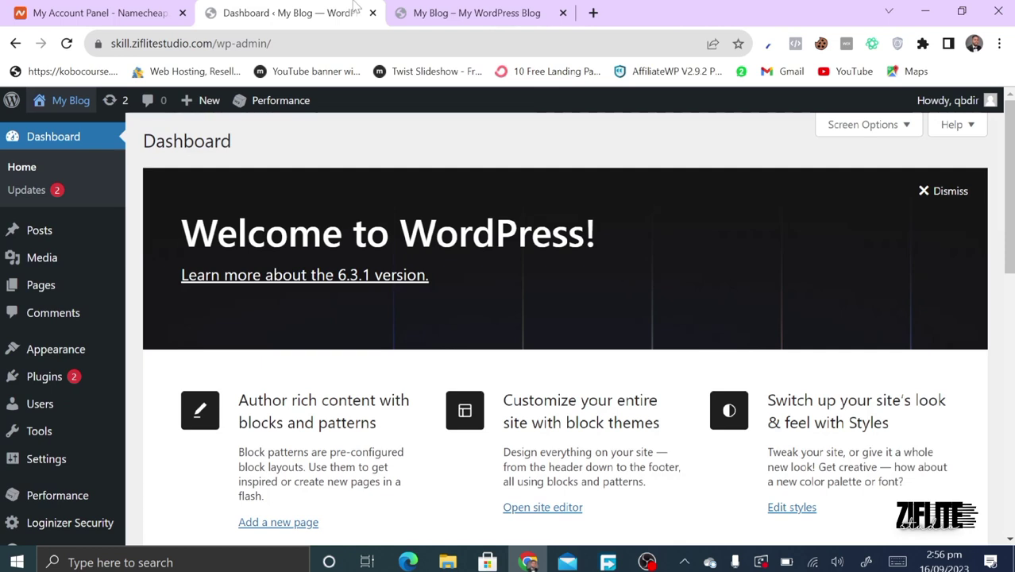
pyautogui.click(508, 11)
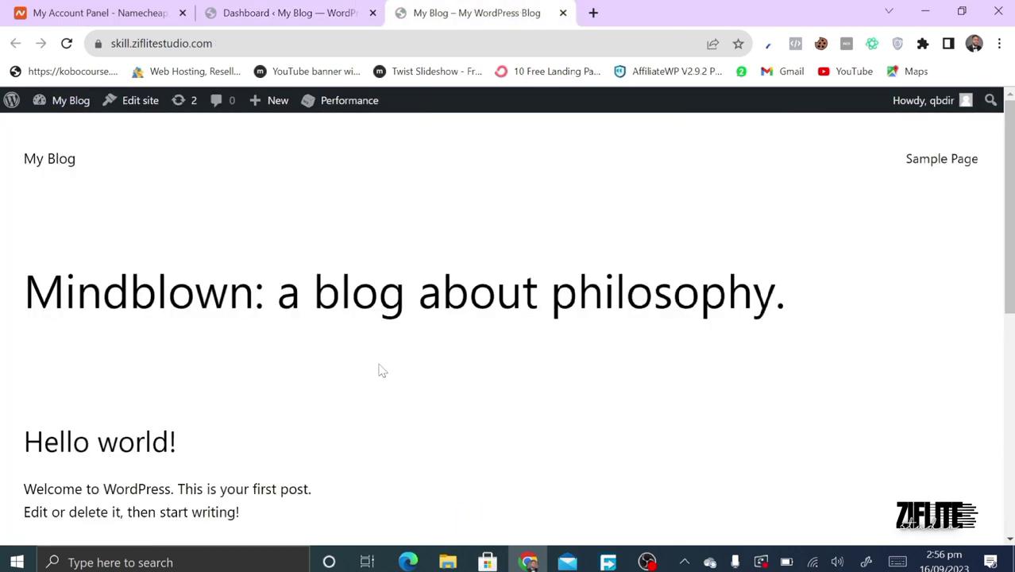
pyautogui.click(317, 11)
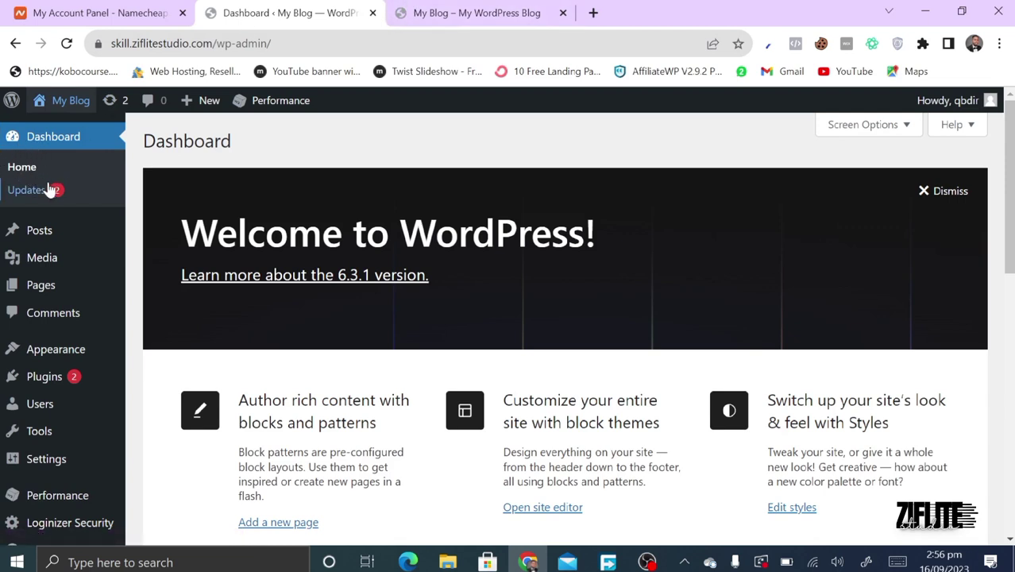
# Review the WordPress Updates page, including the core version section and the plugins with new versions available
pyautogui.moveTo(54, 115)
pyautogui.click(24, 198)
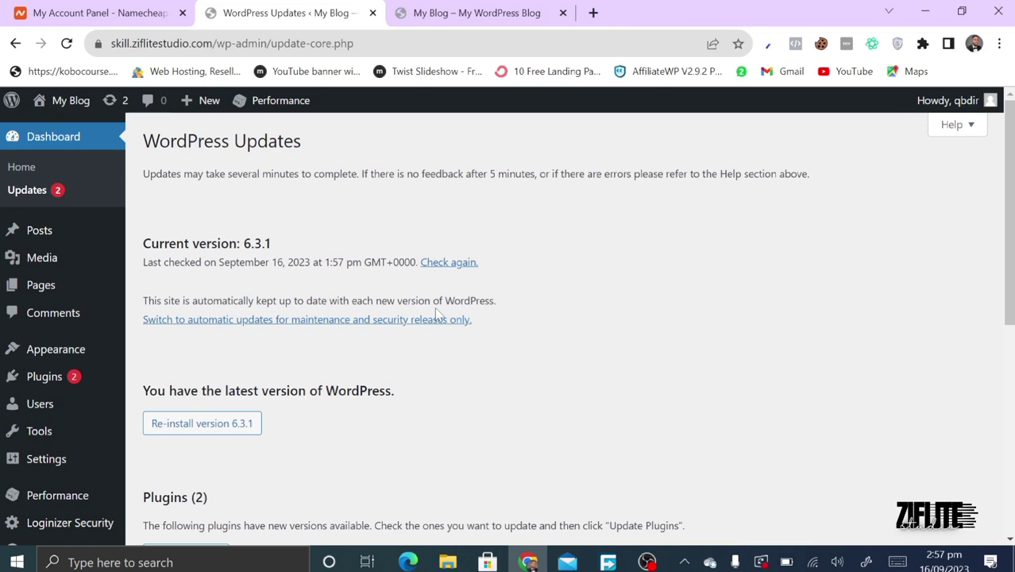
pyautogui.scroll(-2, 436, 311)
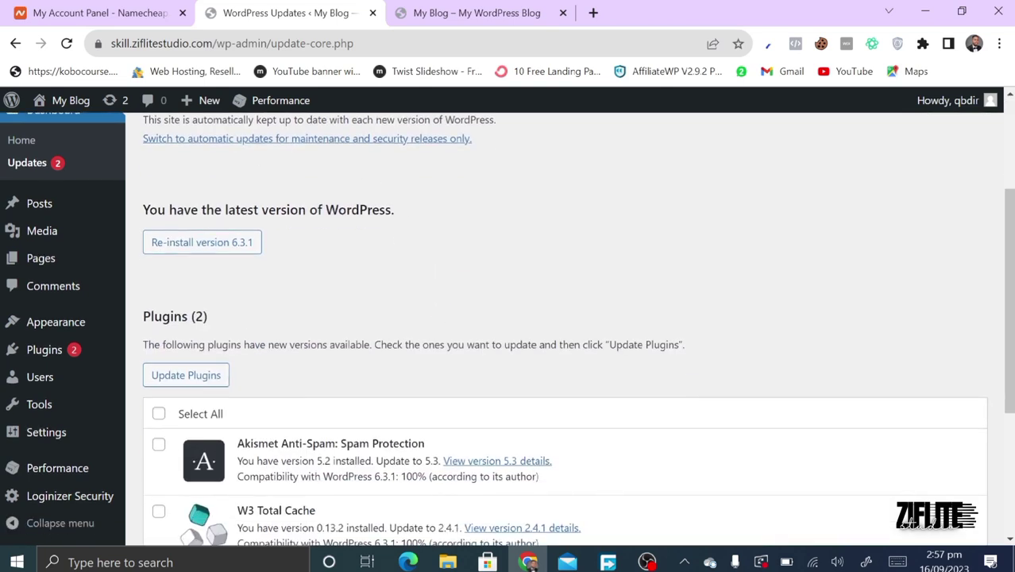
pyautogui.scroll(-2, 284, 334)
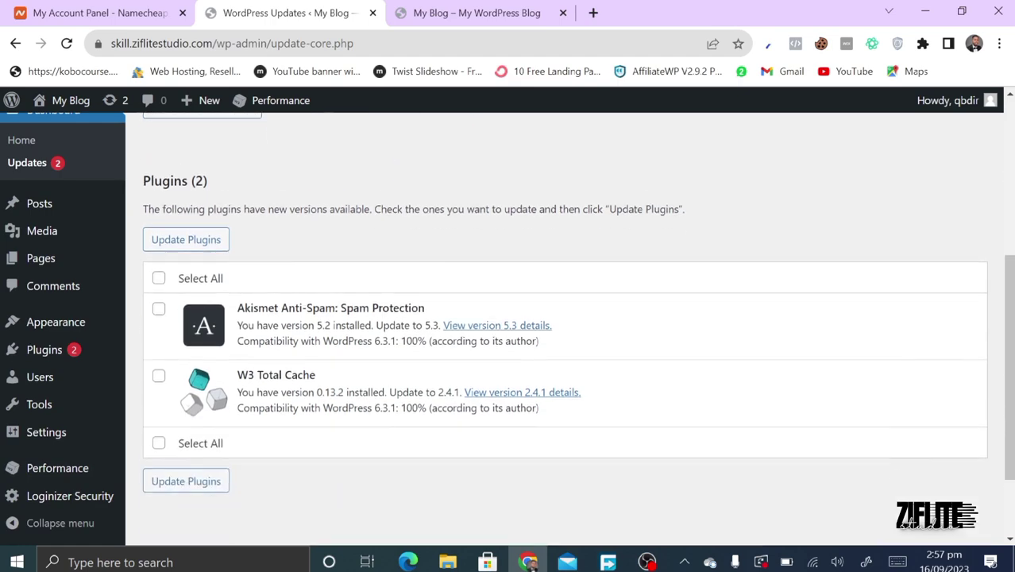
pyautogui.scroll(3, 290, 348)
pyautogui.scroll(-3, 278, 357)
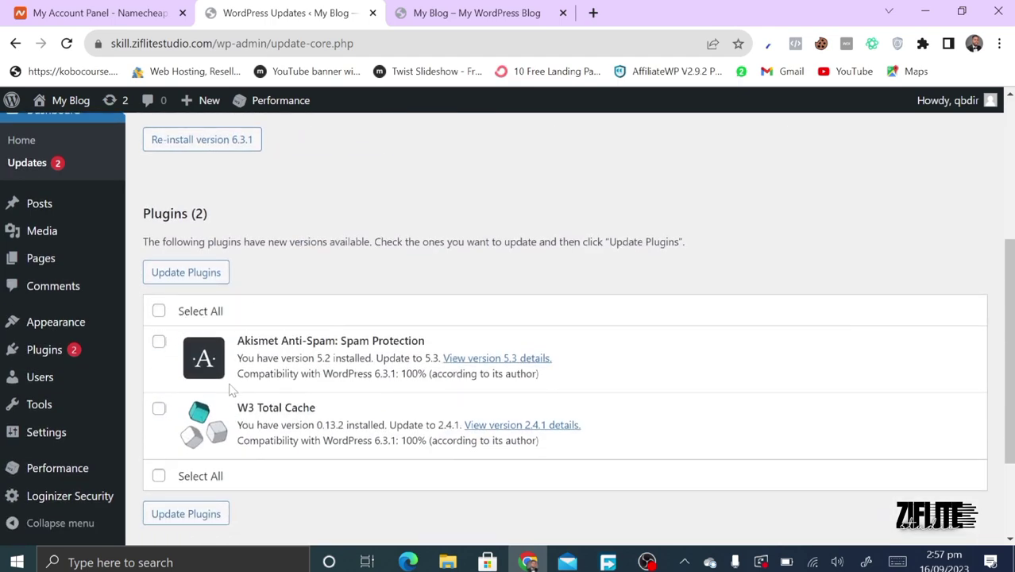
pyautogui.scroll(4, 230, 390)
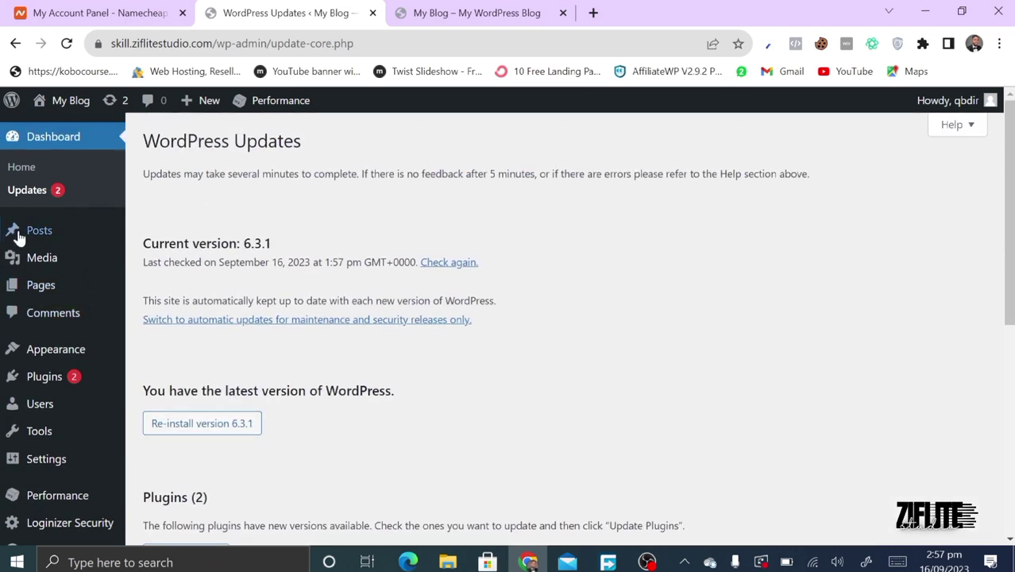
# Open ziflitestudio.com in a new browser tab and allow the site to show notifications
pyautogui.moveTo(15, 236)
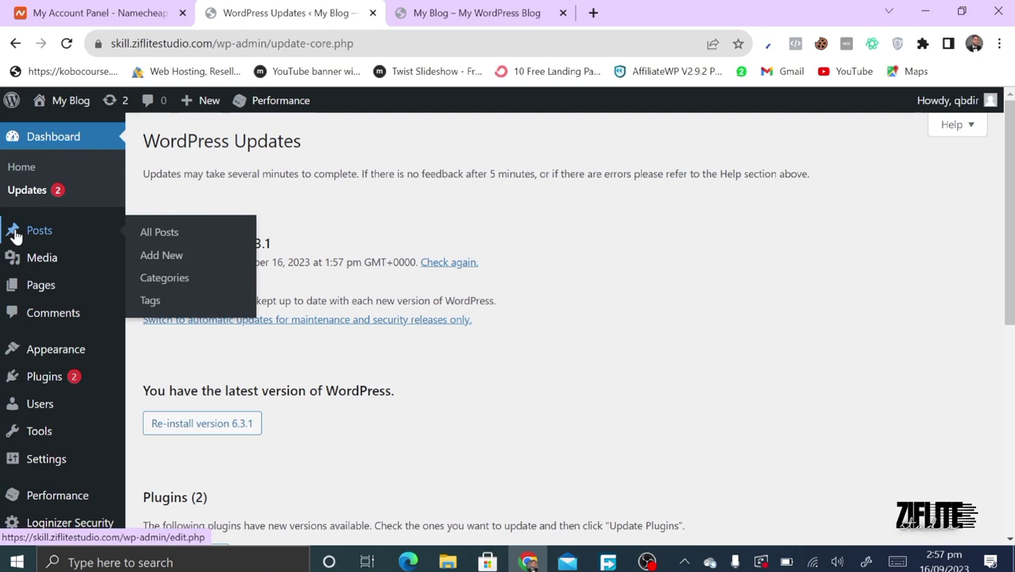
pyautogui.click(593, 13)
pyautogui.write('z')
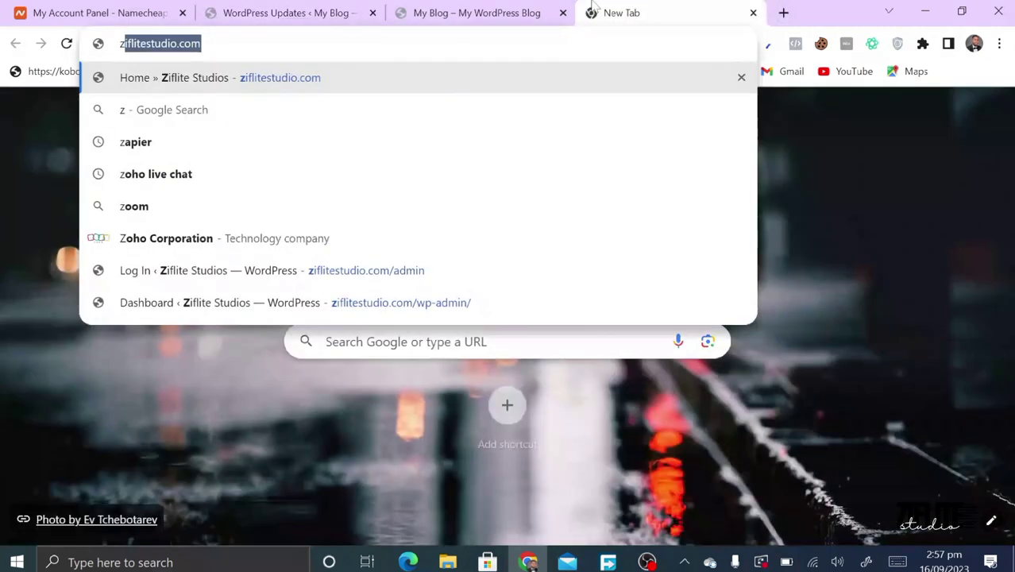
pyautogui.press('Return')
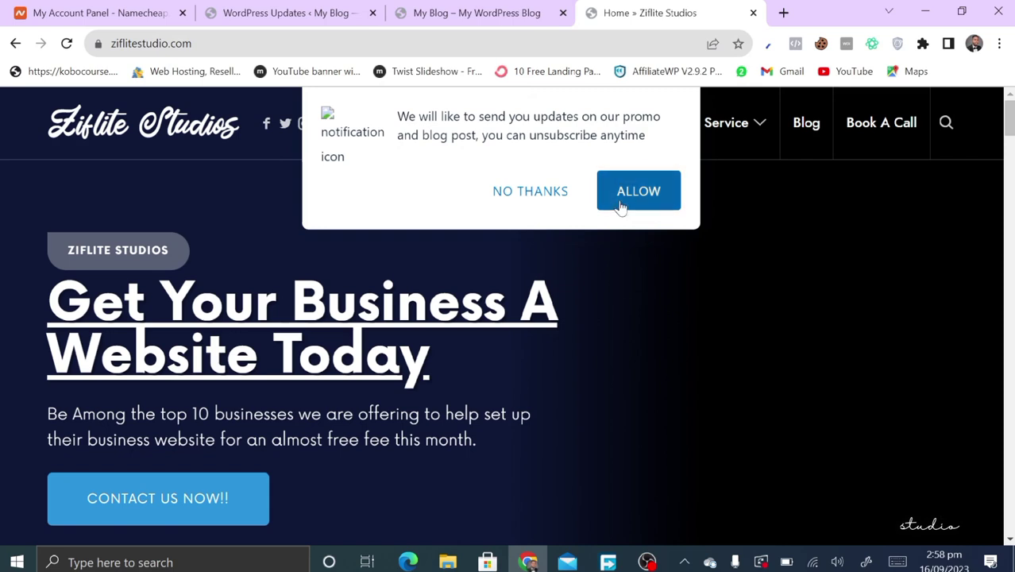
pyautogui.click(628, 198)
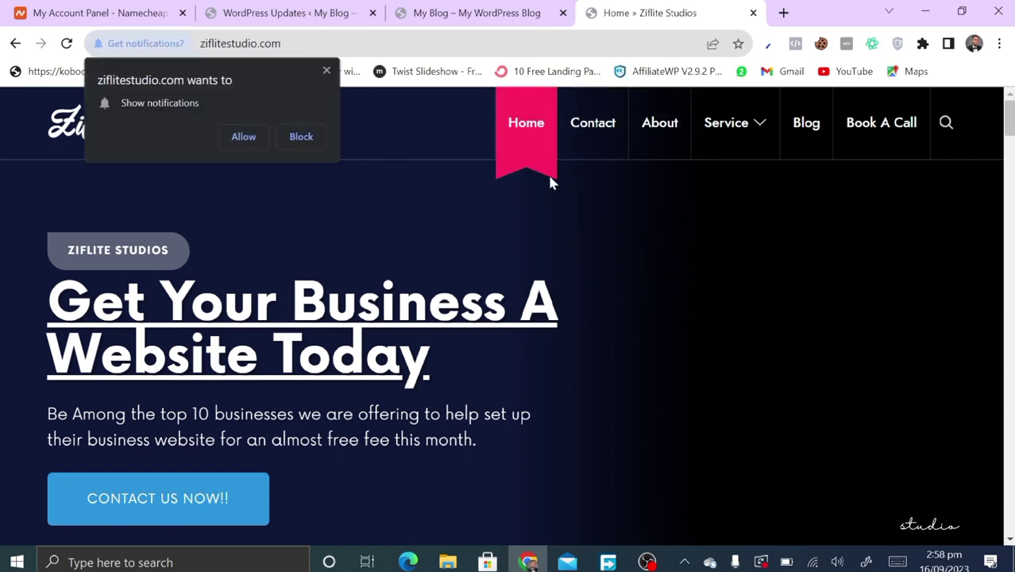
pyautogui.click(240, 138)
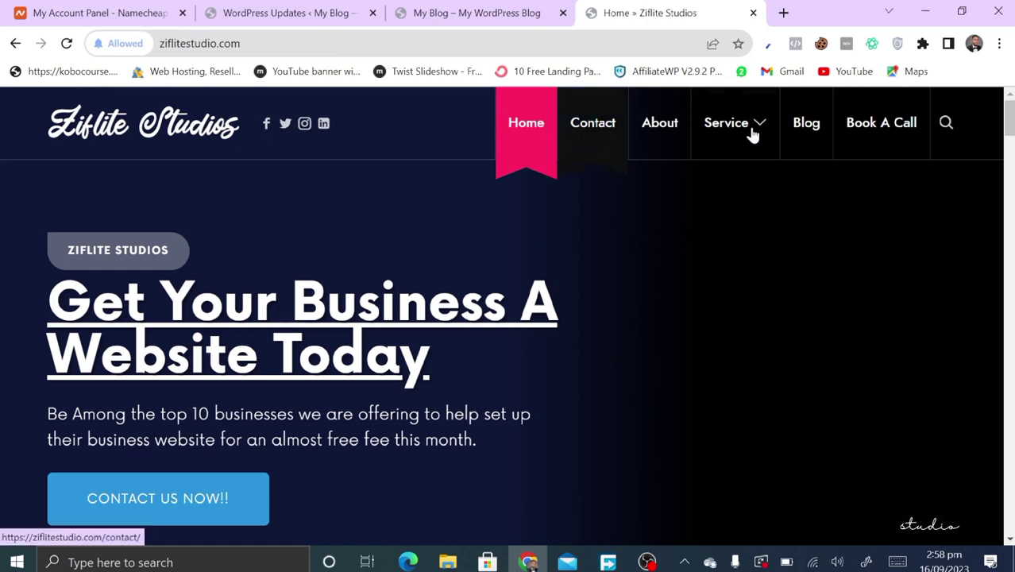
# Look at the Ziflite Studios Blog page, dismiss the welcome notification, and close that site's tab
pyautogui.click(806, 124)
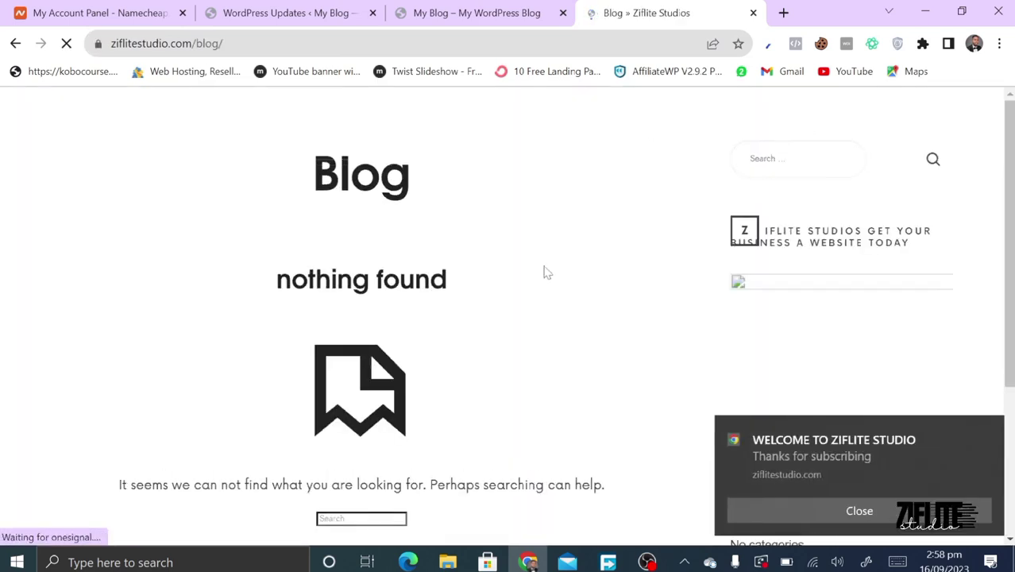
pyautogui.scroll(-3, 545, 273)
pyautogui.scroll(3, 545, 272)
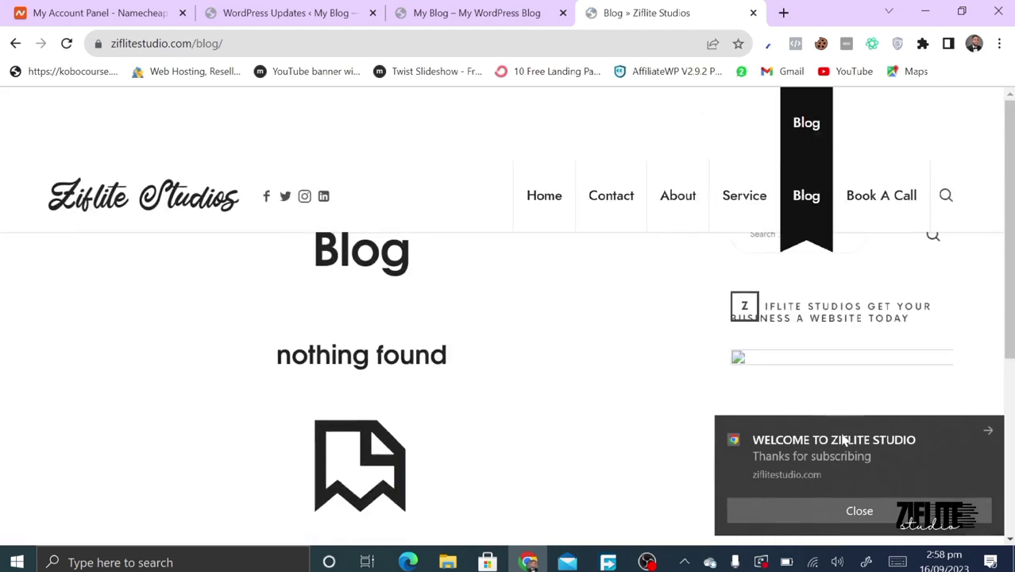
pyautogui.click(858, 511)
pyautogui.scroll(-1, 553, 347)
pyautogui.scroll(1, 556, 346)
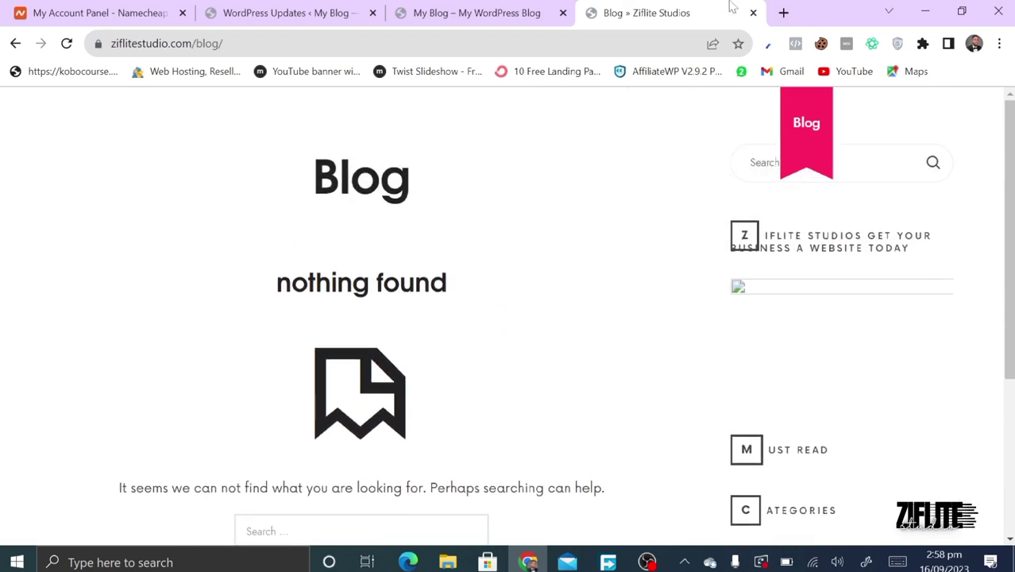
pyautogui.click(754, 14)
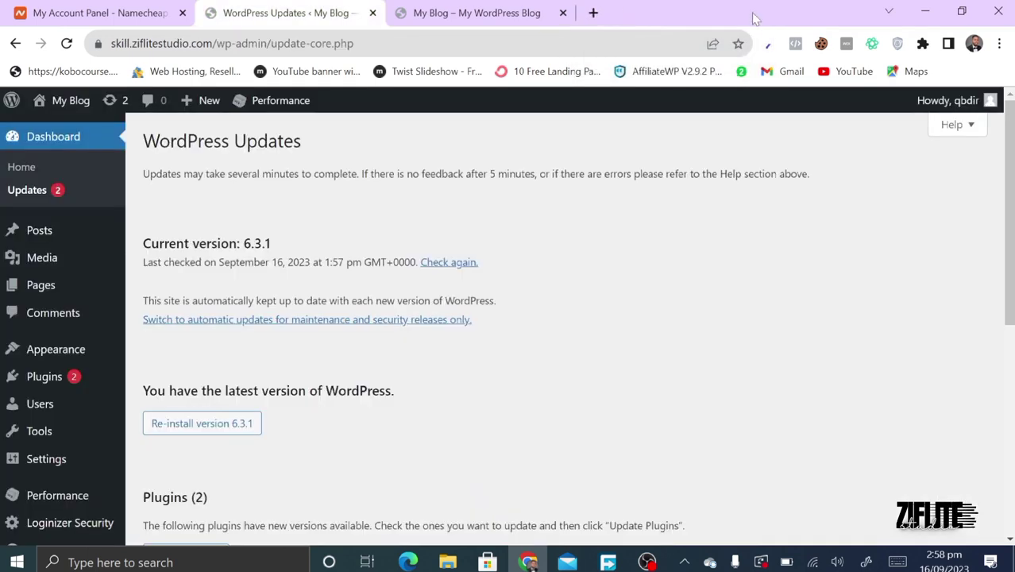
# Show the list of all posts, and check the Hello world! post on the live blog before returning to the list
pyautogui.moveTo(28, 232)
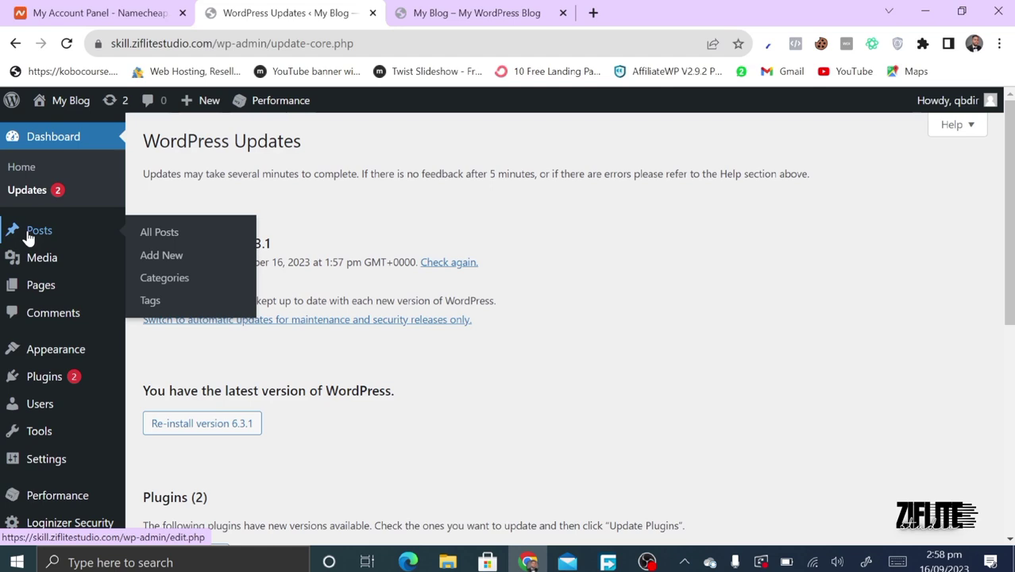
pyautogui.click(147, 236)
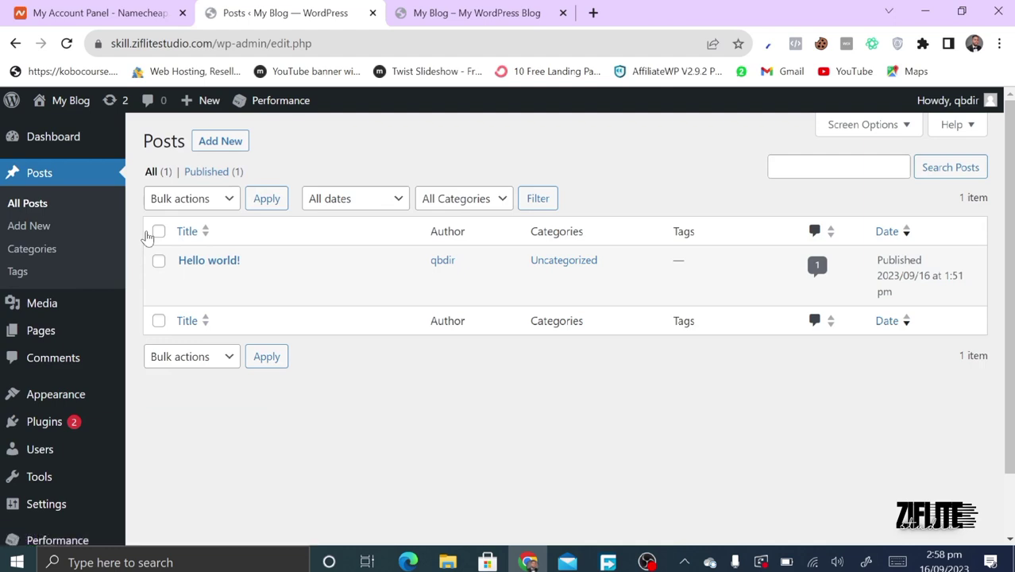
pyautogui.moveTo(233, 296)
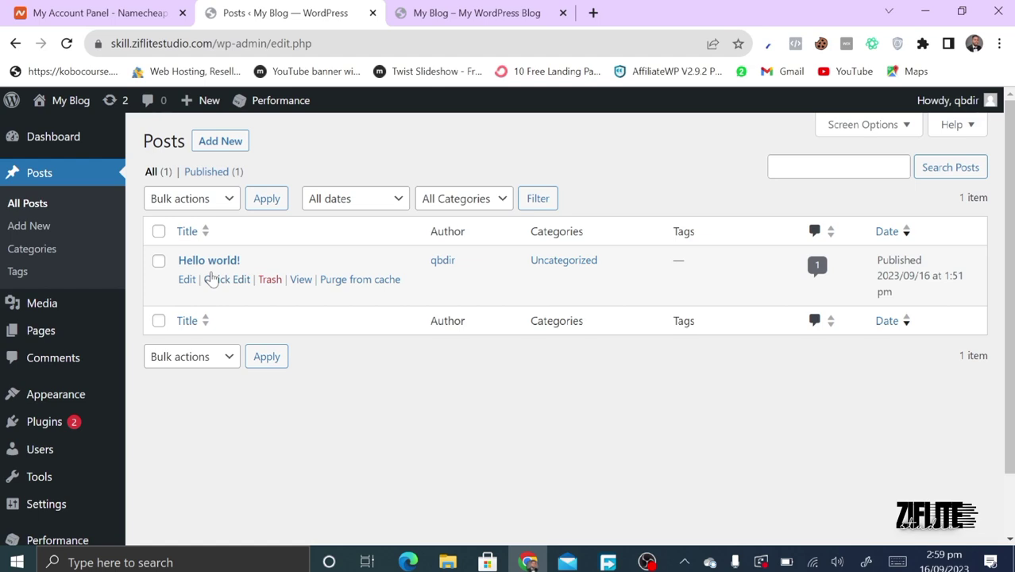
pyautogui.click(527, 9)
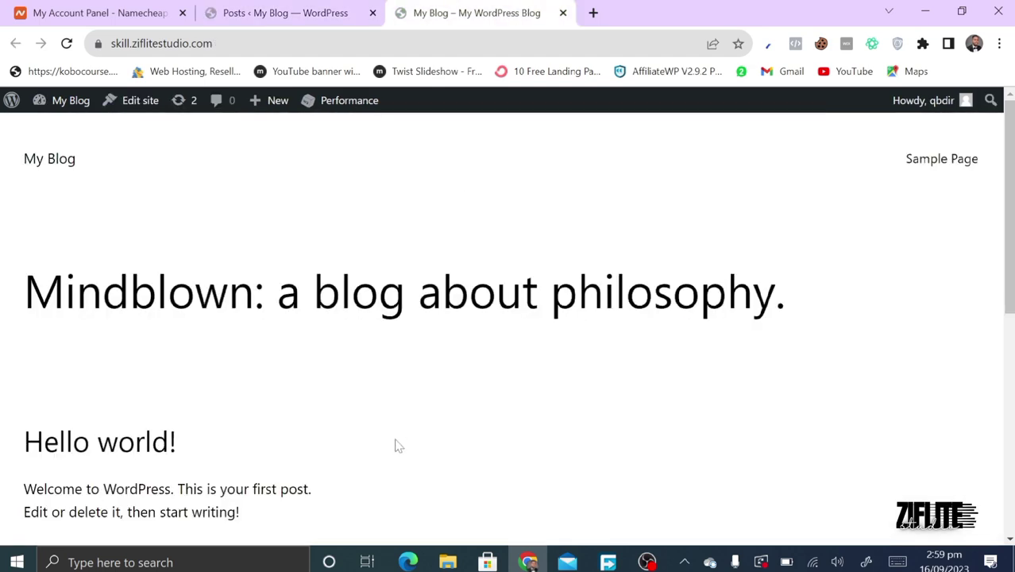
pyautogui.scroll(-4, 395, 444)
pyautogui.scroll(5, 395, 444)
pyautogui.click(288, 13)
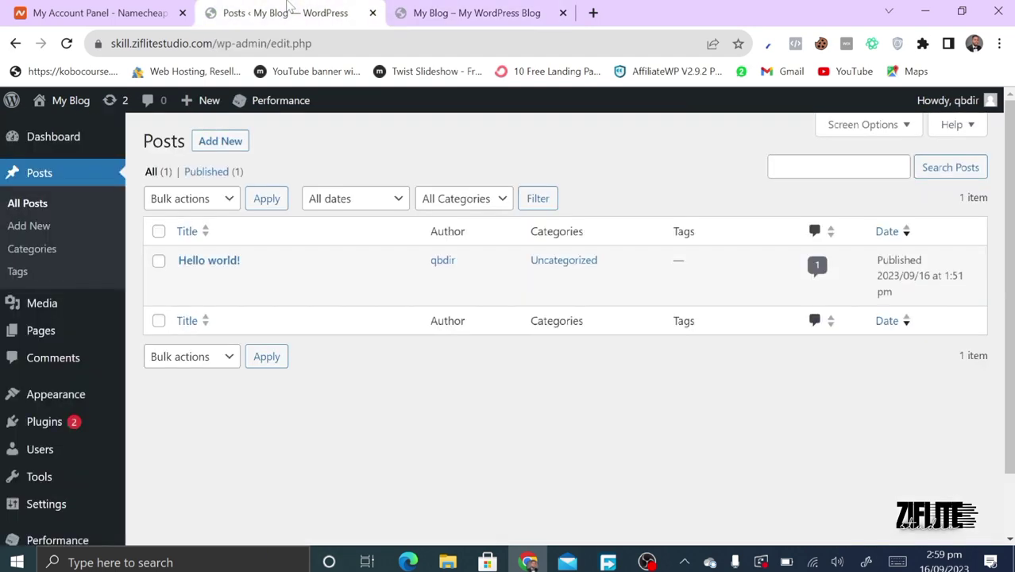
# Start a new blog post and dismiss the block editor's welcome guide
pyautogui.click(213, 147)
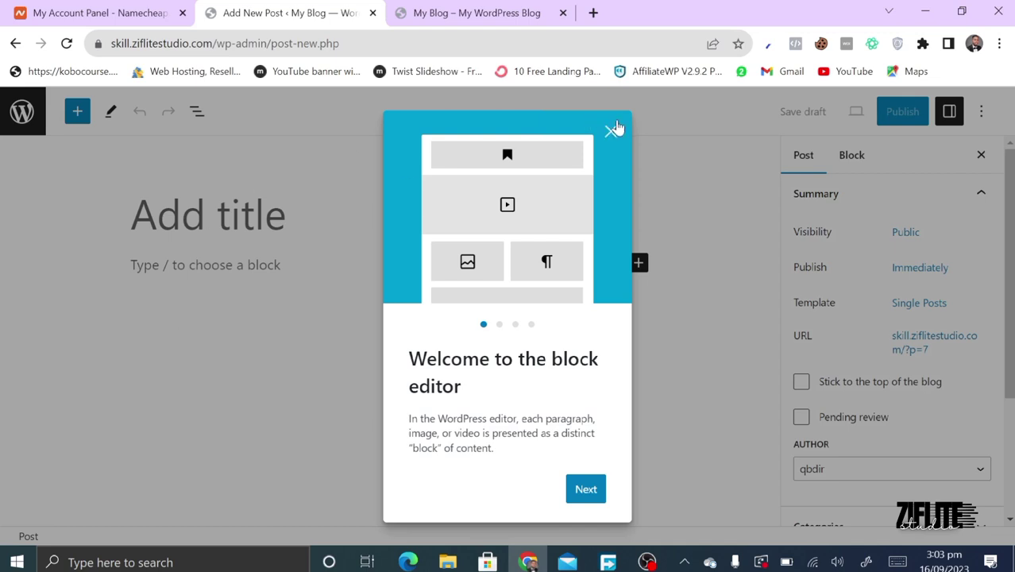
pyautogui.click(613, 130)
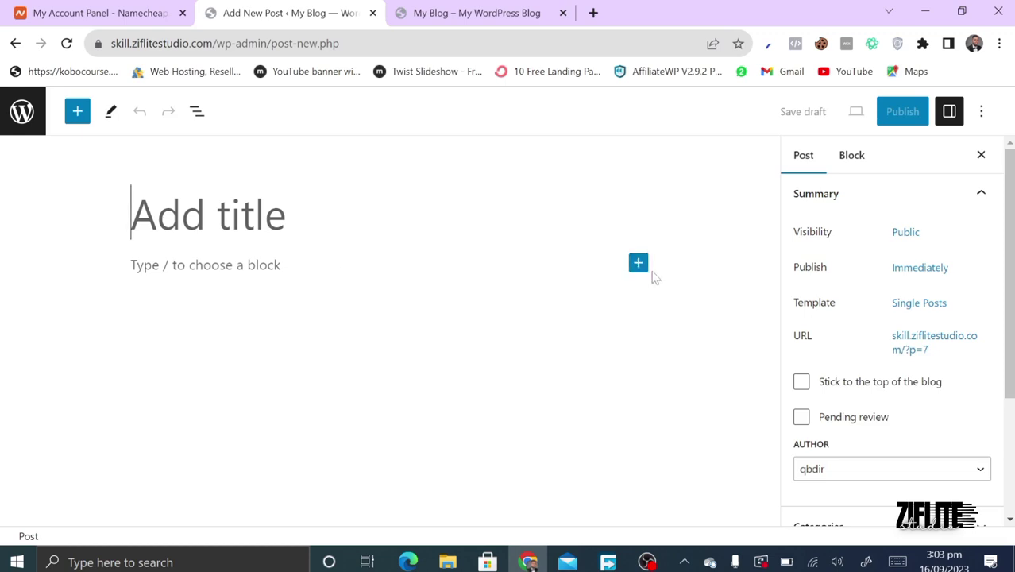
# Look through the text and media blocks available for the new post in the full block library, and close the library
pyautogui.click(135, 265)
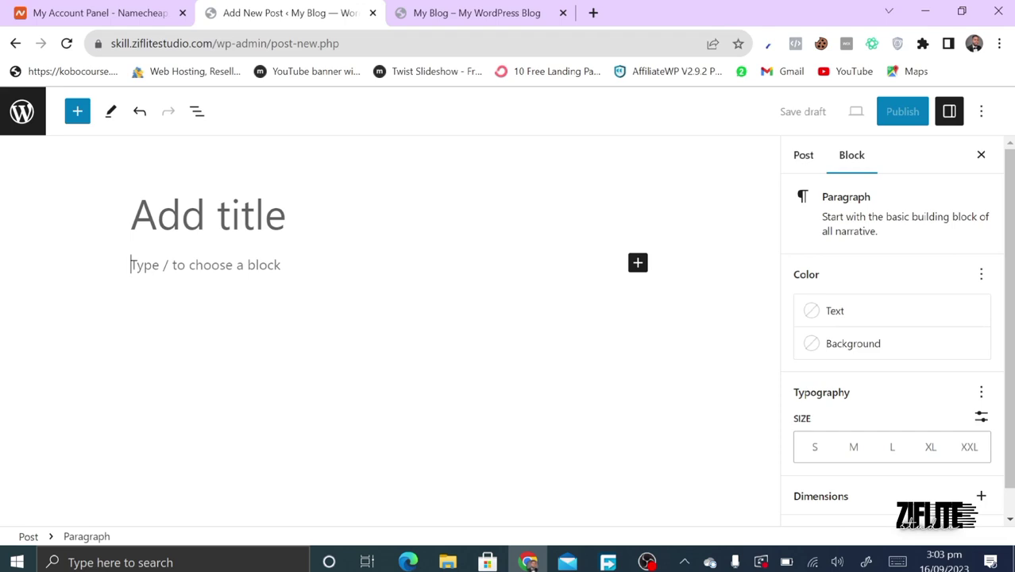
pyautogui.click(208, 214)
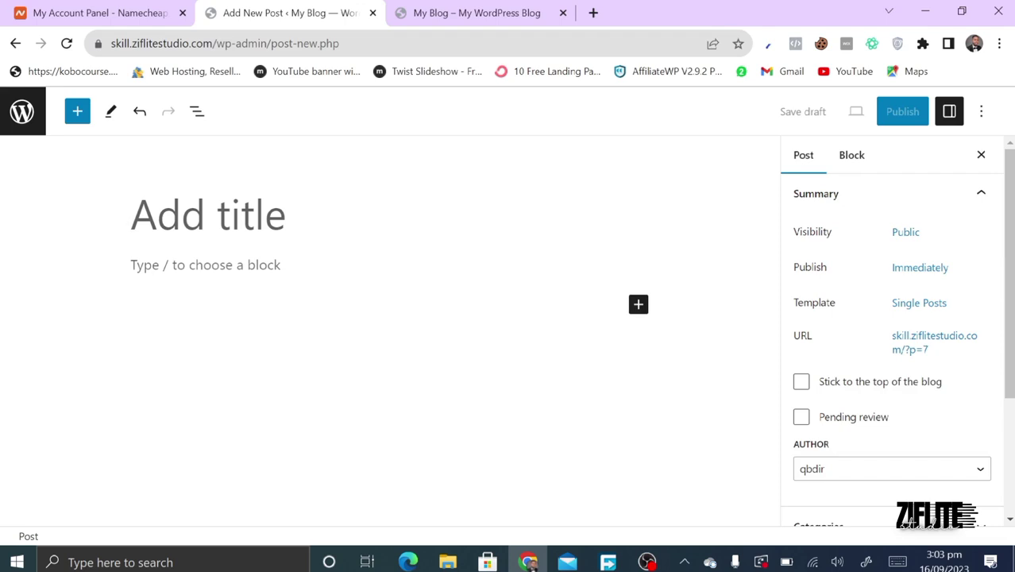
pyautogui.click(177, 251)
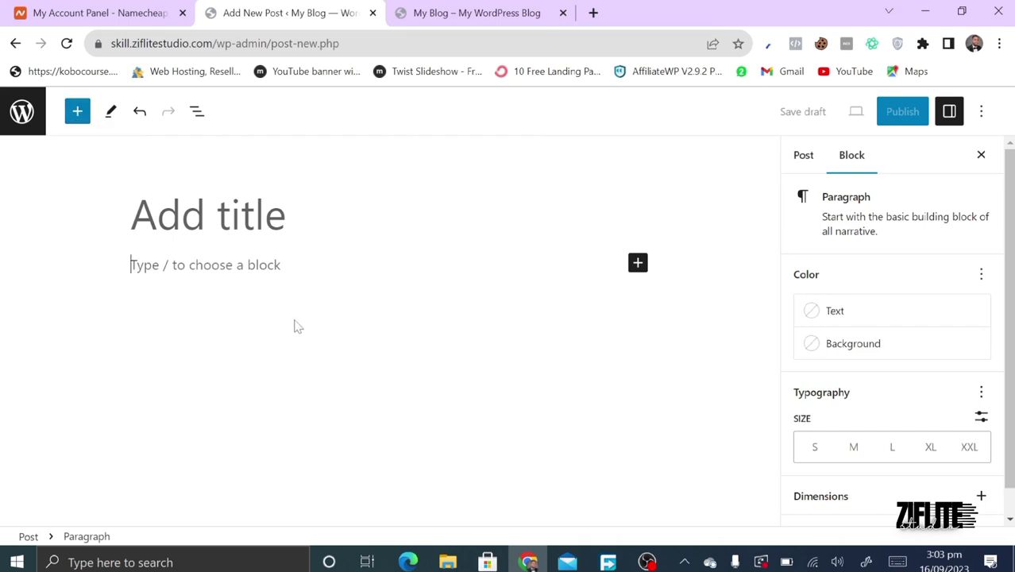
pyautogui.click(638, 270)
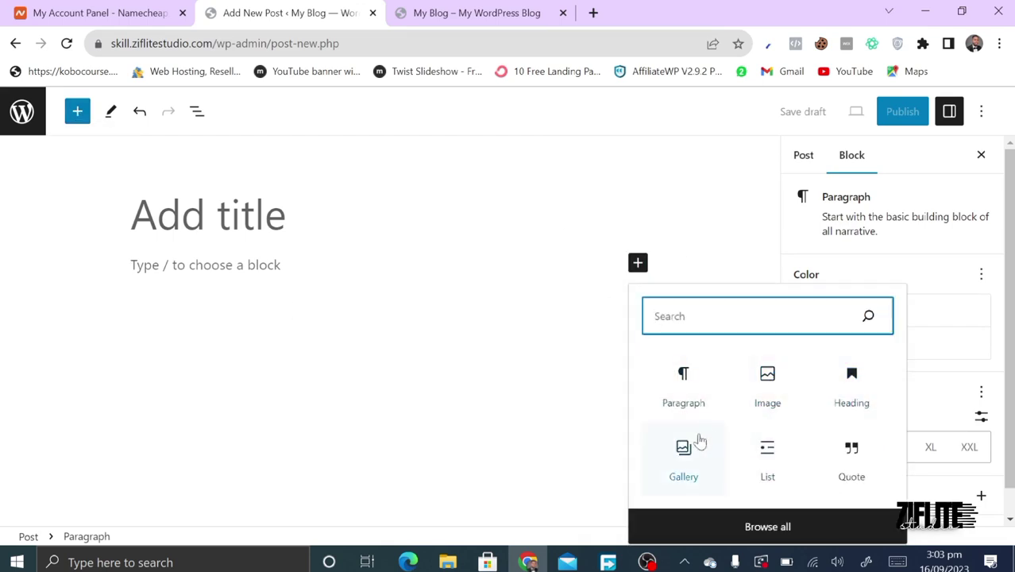
pyautogui.click(767, 536)
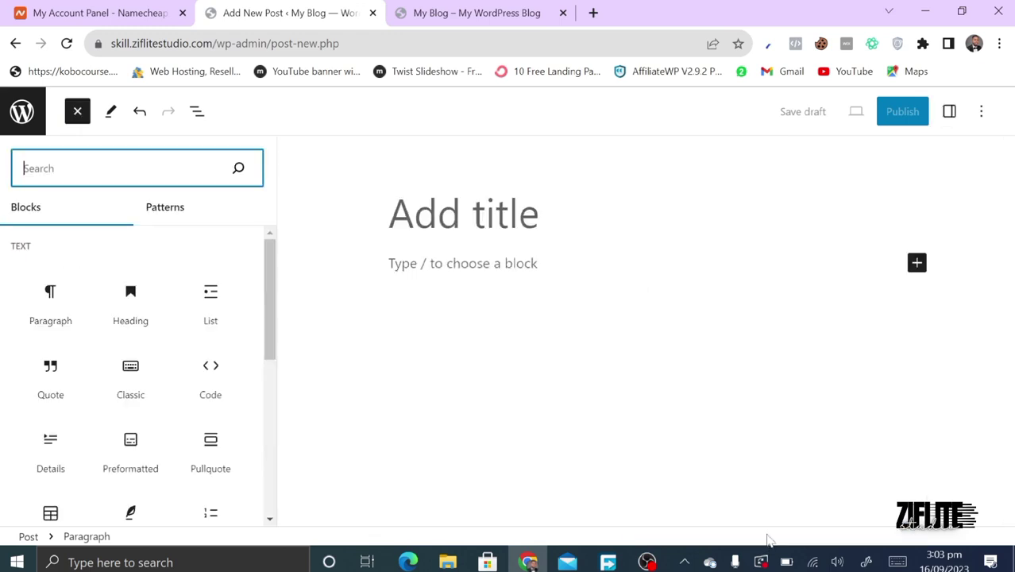
pyautogui.scroll(-5, 130, 365)
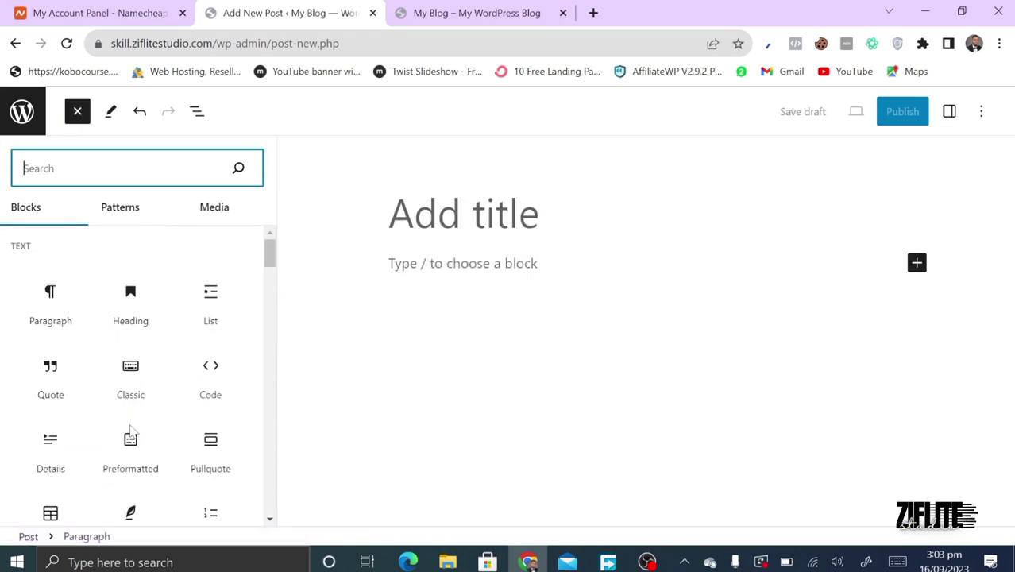
pyautogui.moveTo(130, 432)
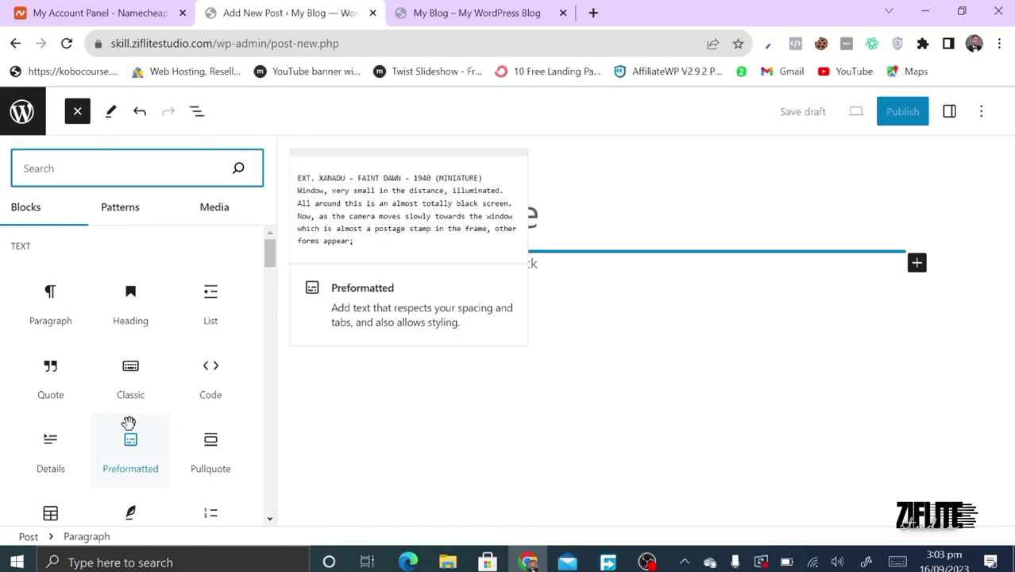
pyautogui.scroll(-2, 128, 423)
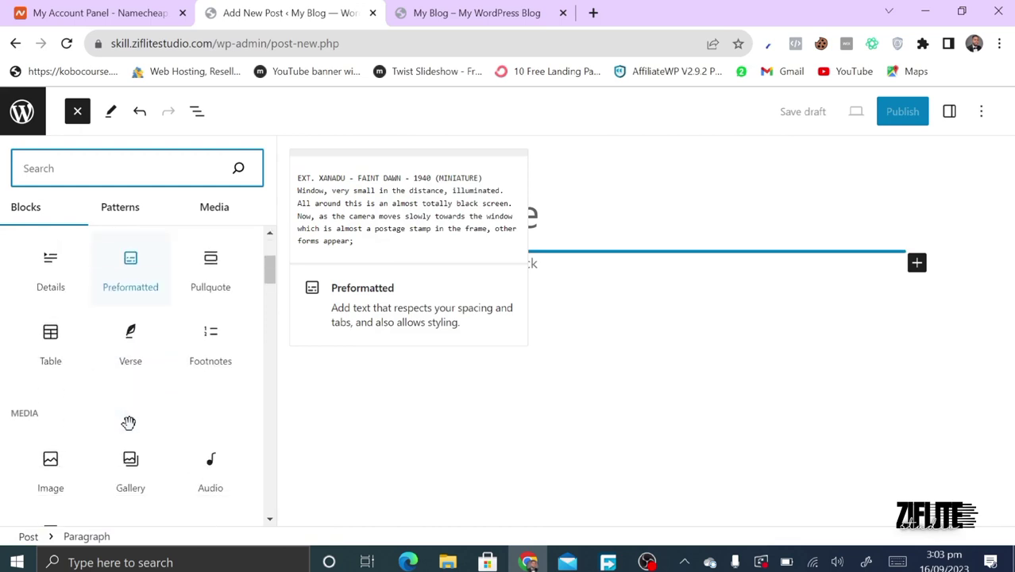
pyautogui.scroll(-3, 129, 422)
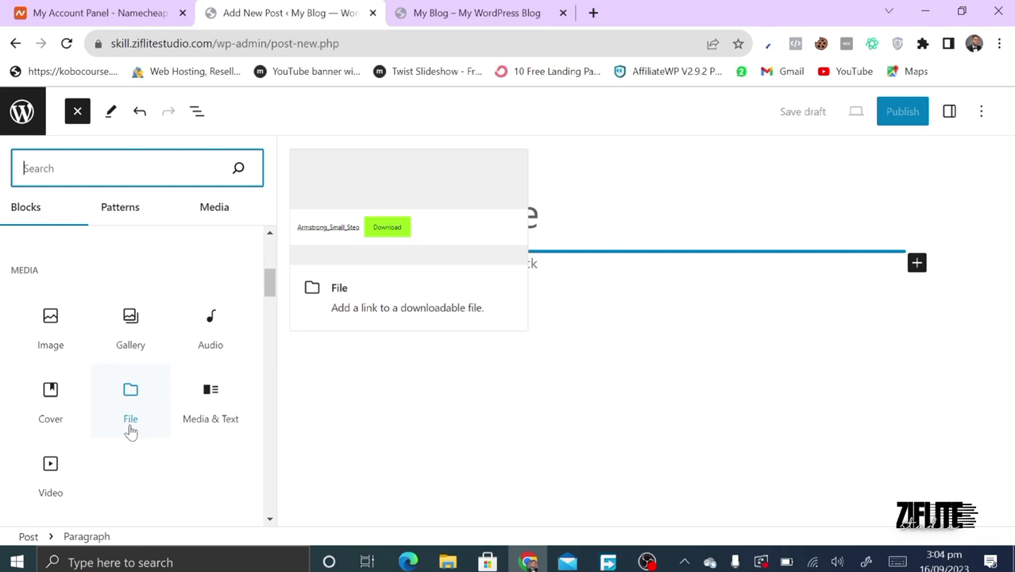
pyautogui.click(671, 428)
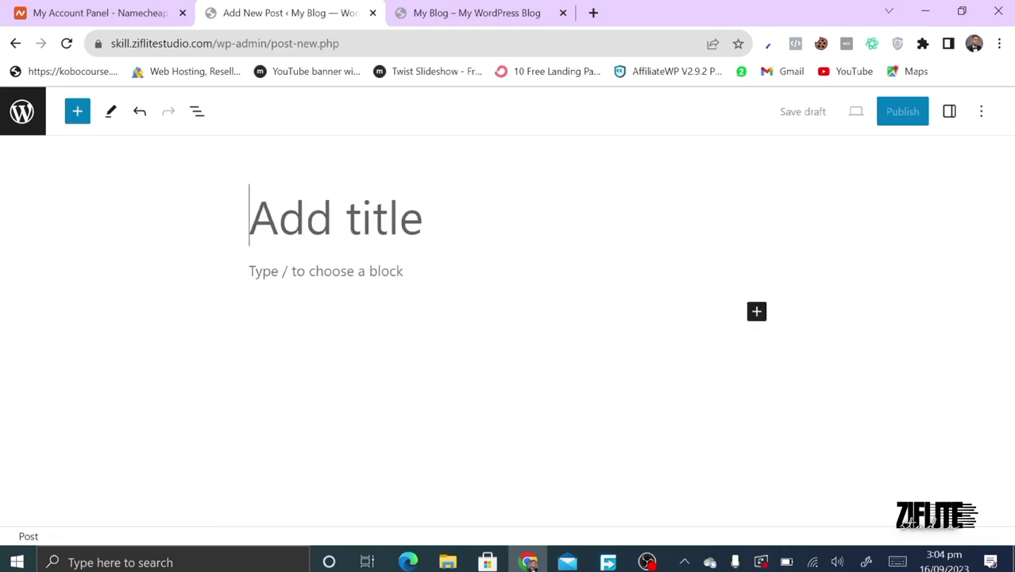
# Insert a Heading block in the post body, try level H3 on it, and set its level to H6
pyautogui.click(251, 271)
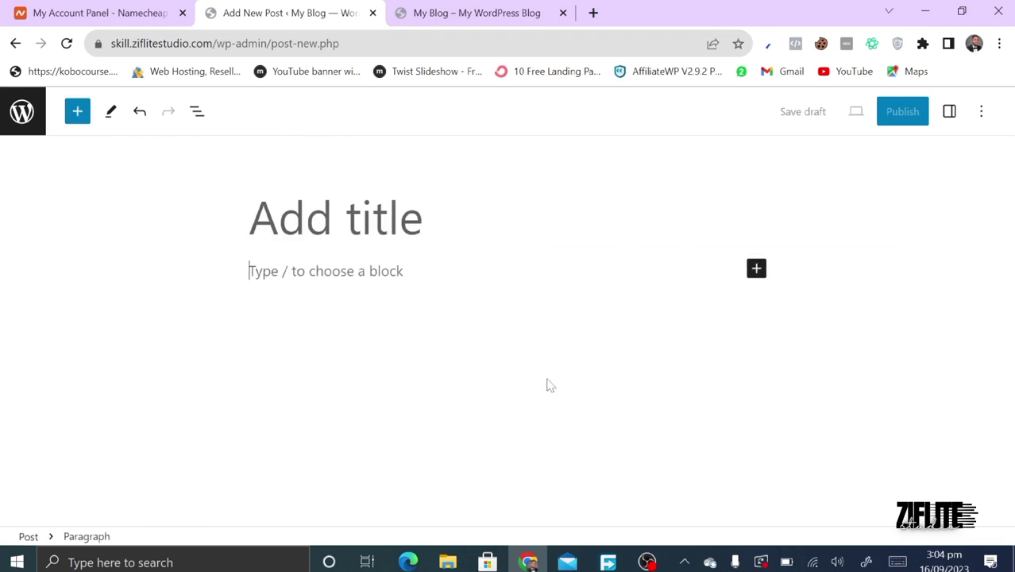
pyautogui.click(756, 271)
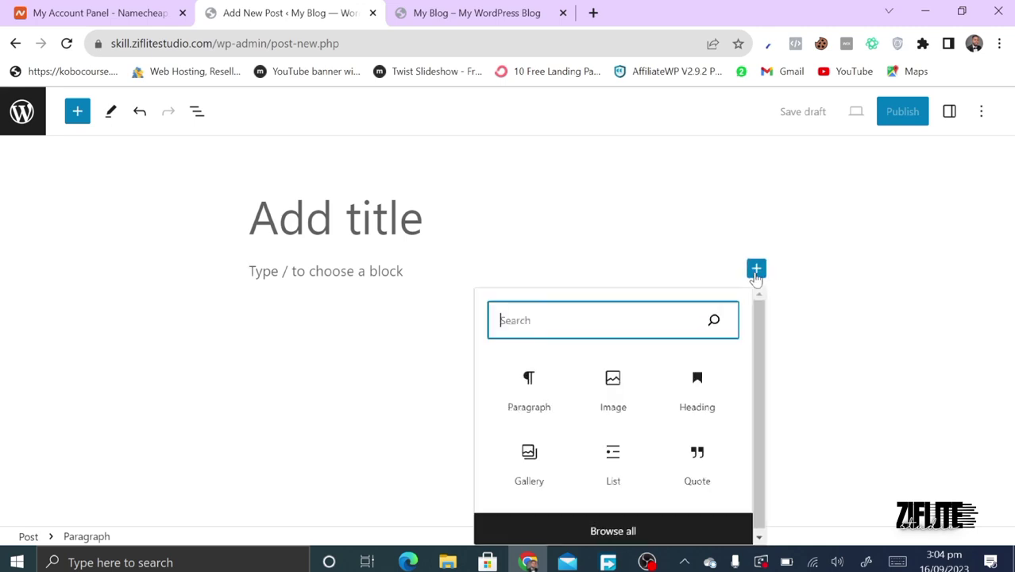
pyautogui.click(686, 410)
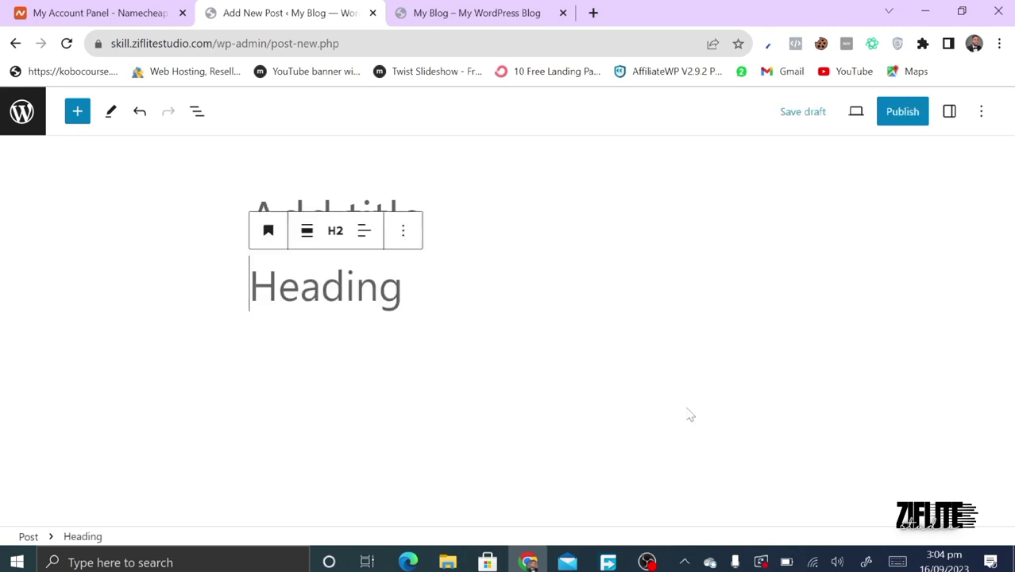
pyautogui.click(338, 237)
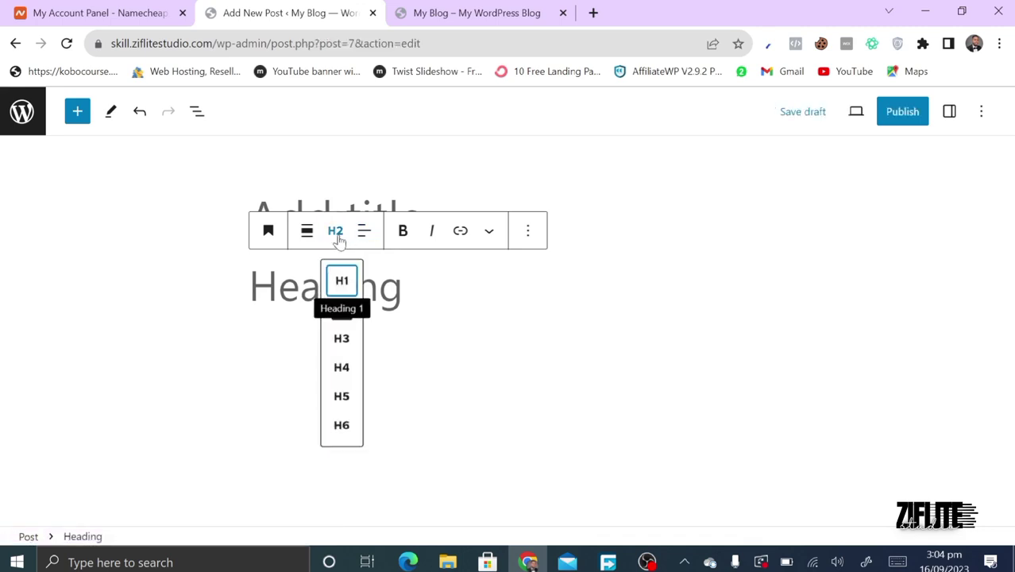
pyautogui.click(347, 340)
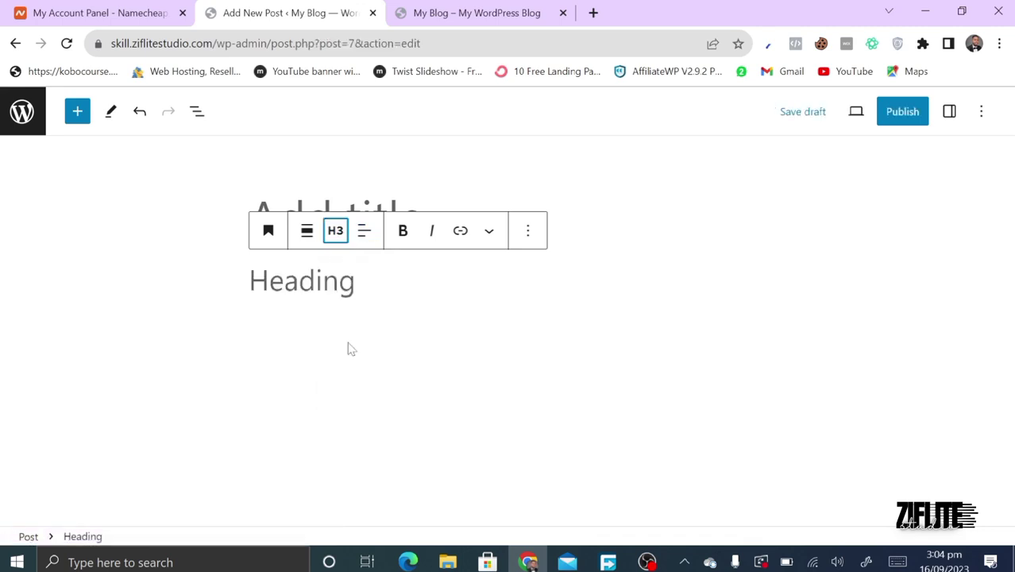
pyautogui.click(334, 239)
pyautogui.click(334, 434)
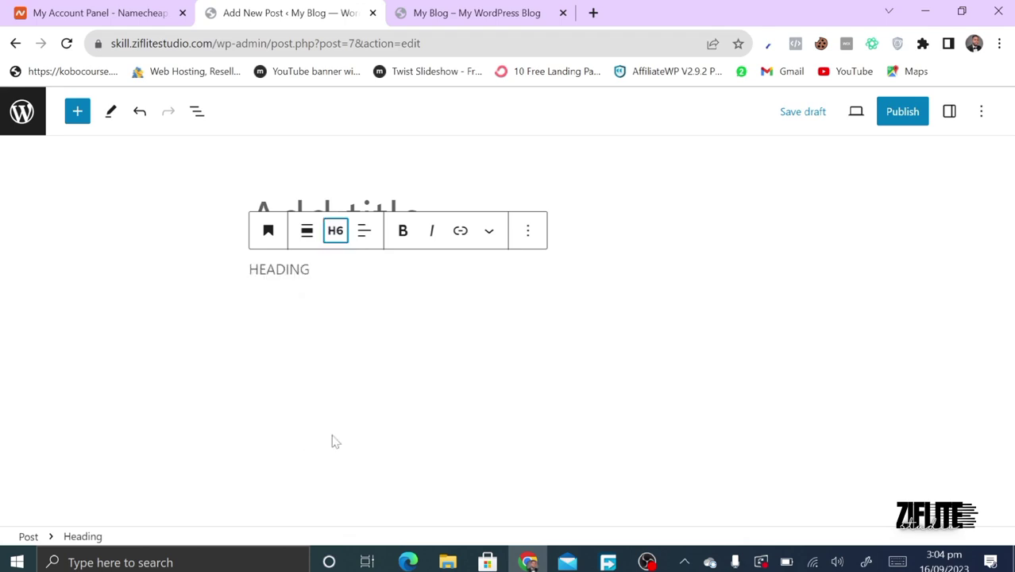
# Leave the post editor without saving the latest changes, and look over the site's Media Library
pyautogui.click(22, 113)
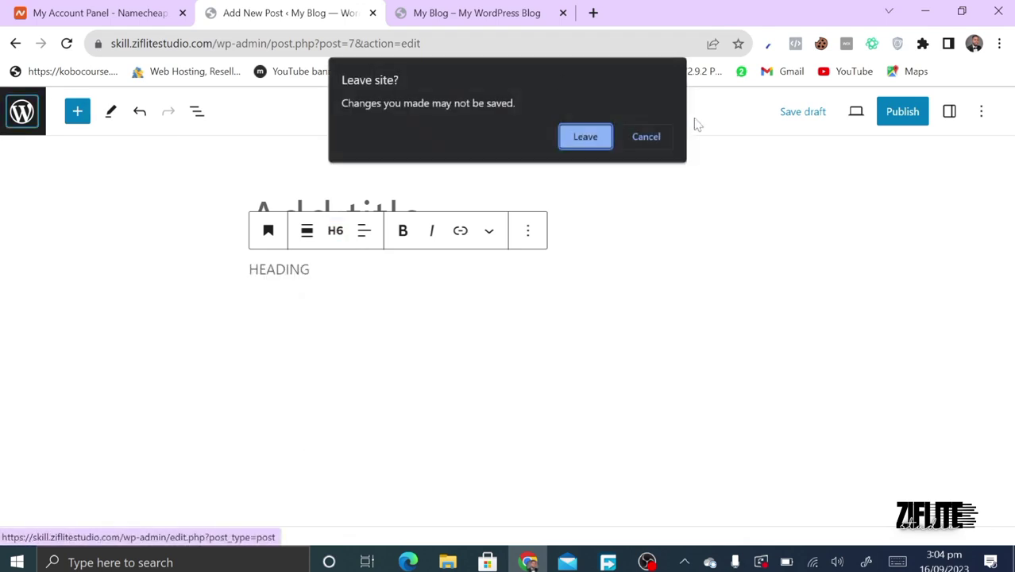
pyautogui.click(588, 140)
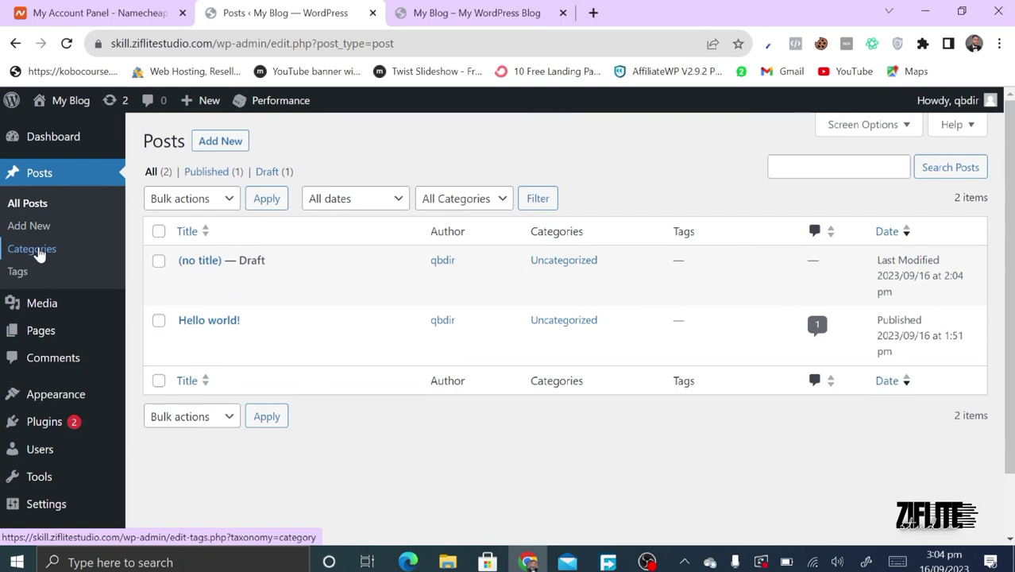
pyautogui.click(36, 304)
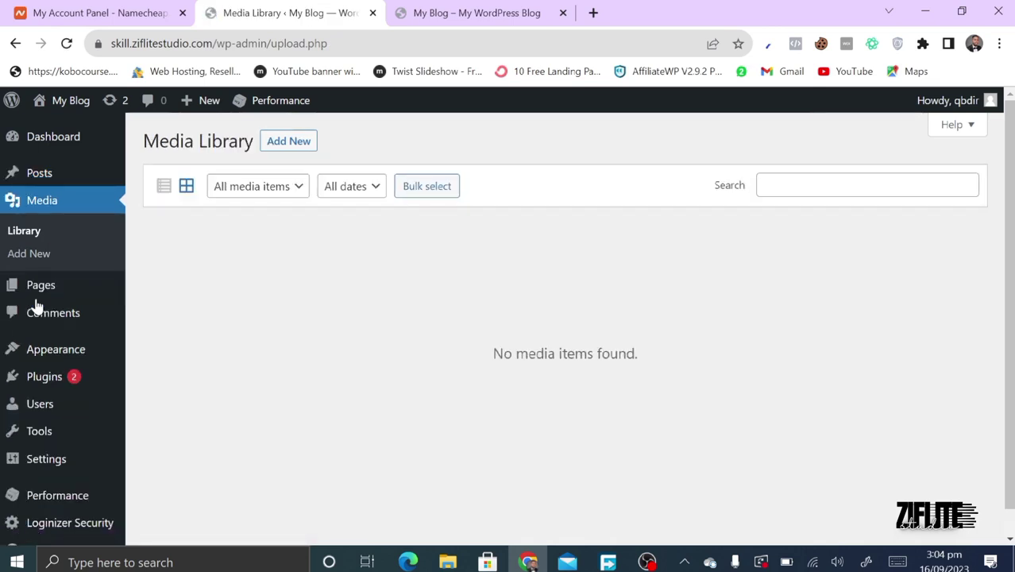
pyautogui.scroll(-1, 402, 386)
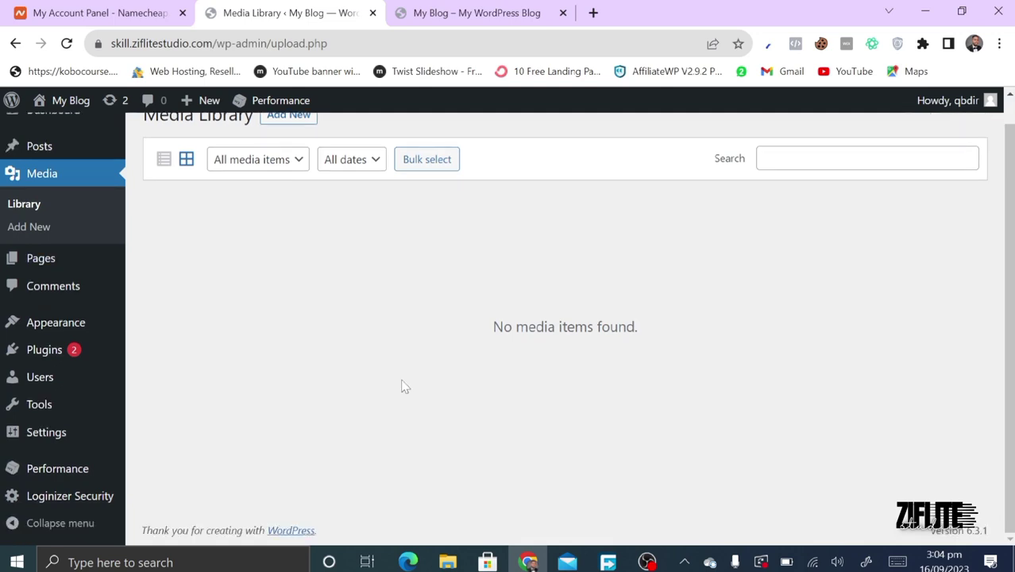
pyautogui.scroll(1, 403, 386)
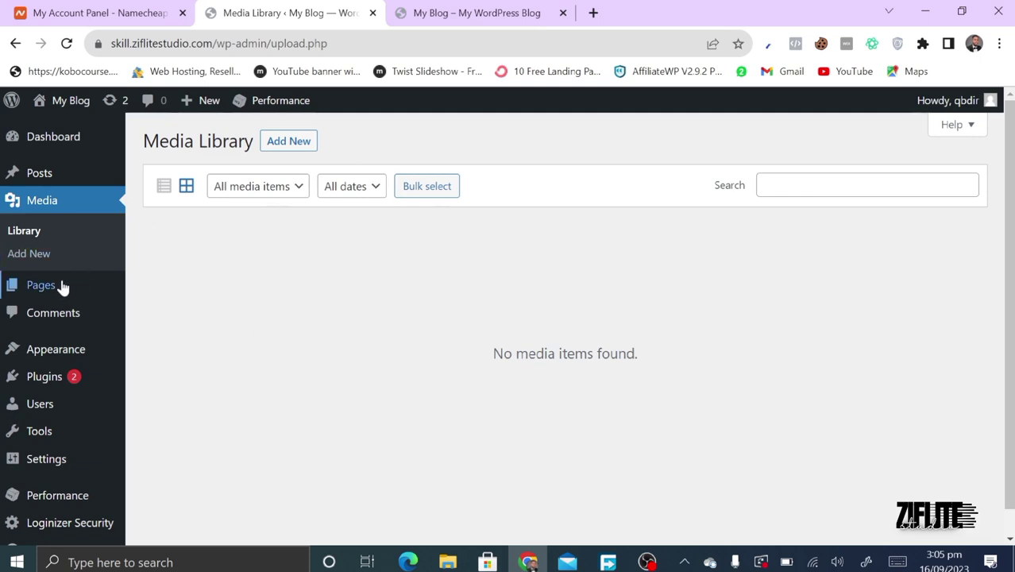
# Show the site's comments and look at the entry submitted on the Hello world! post
pyautogui.moveTo(63, 288)
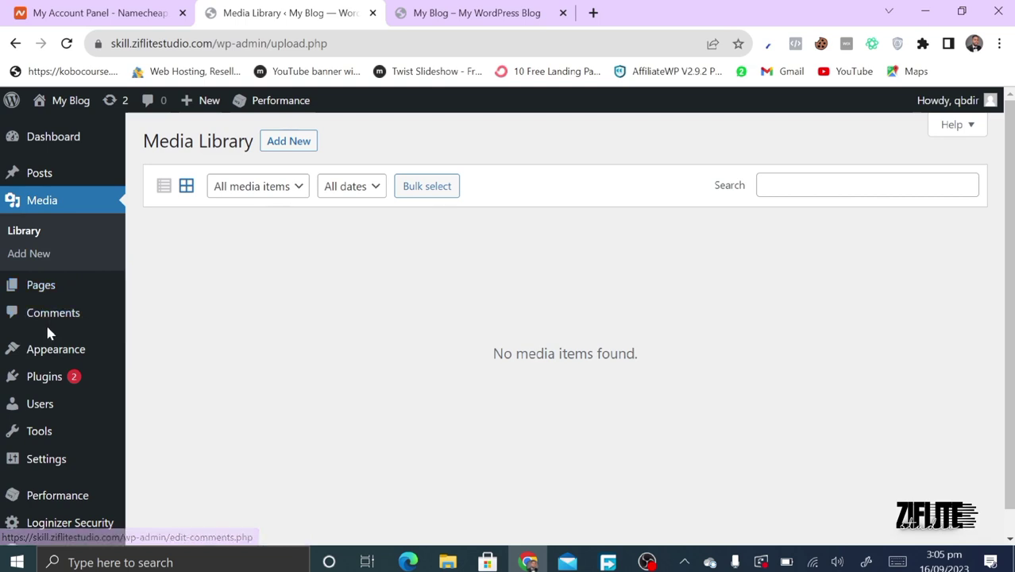
pyautogui.click(70, 315)
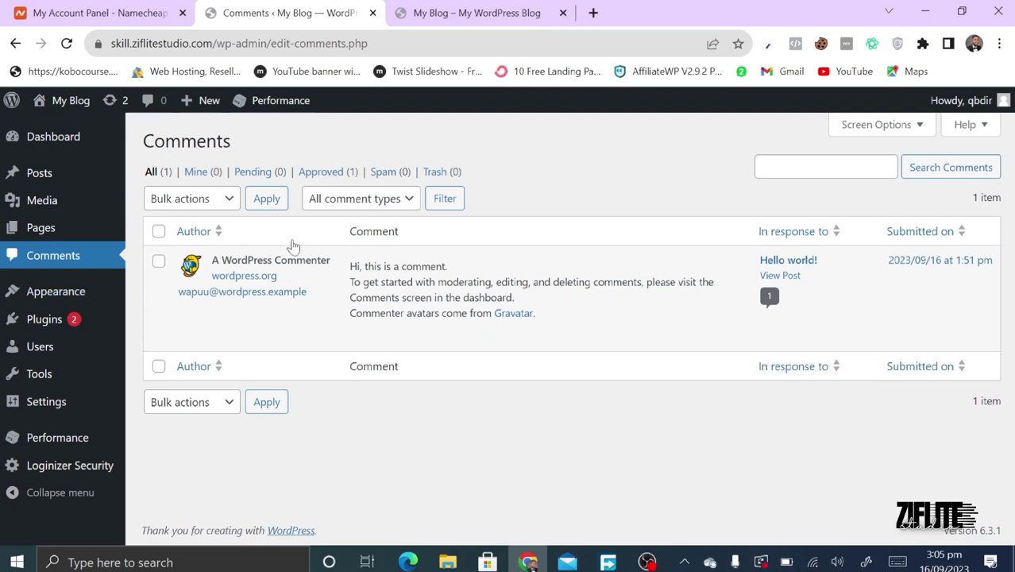
pyautogui.moveTo(213, 294)
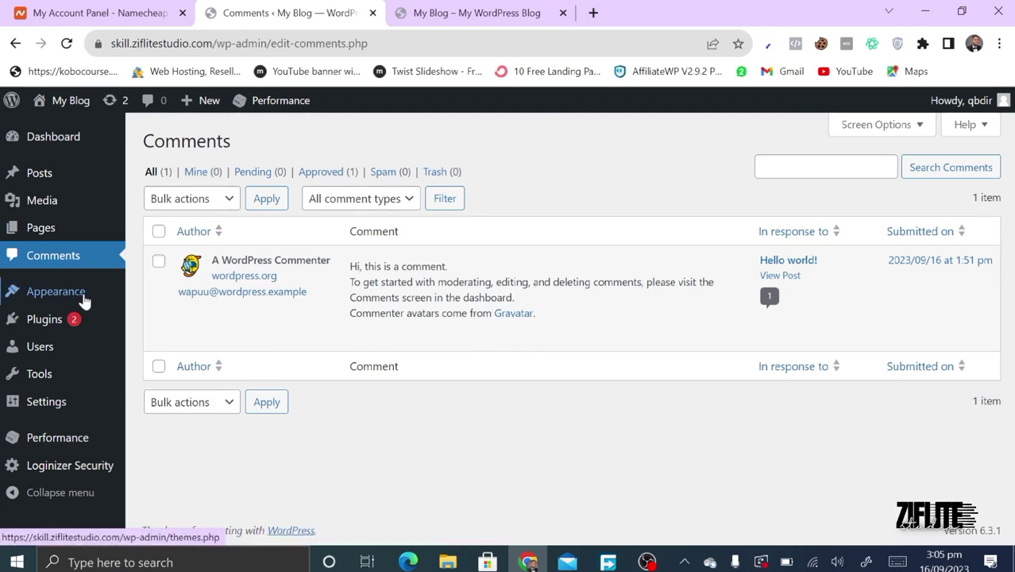
# Show the site's installed themes and look over the Twenty Twenty-Three, Twenty Twenty-One and Twenty Twenty-Two entries
pyautogui.click(61, 302)
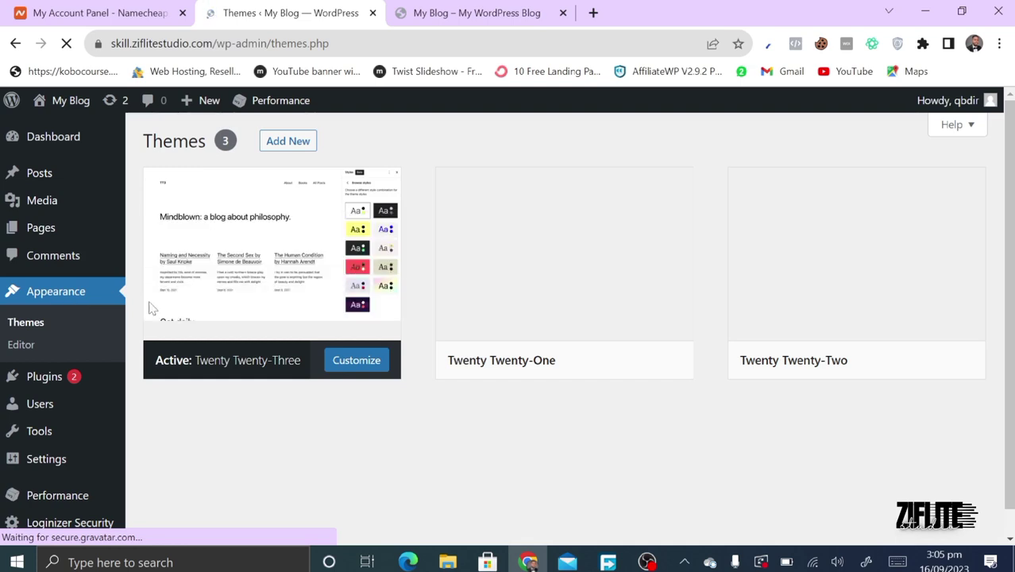
pyautogui.moveTo(498, 332)
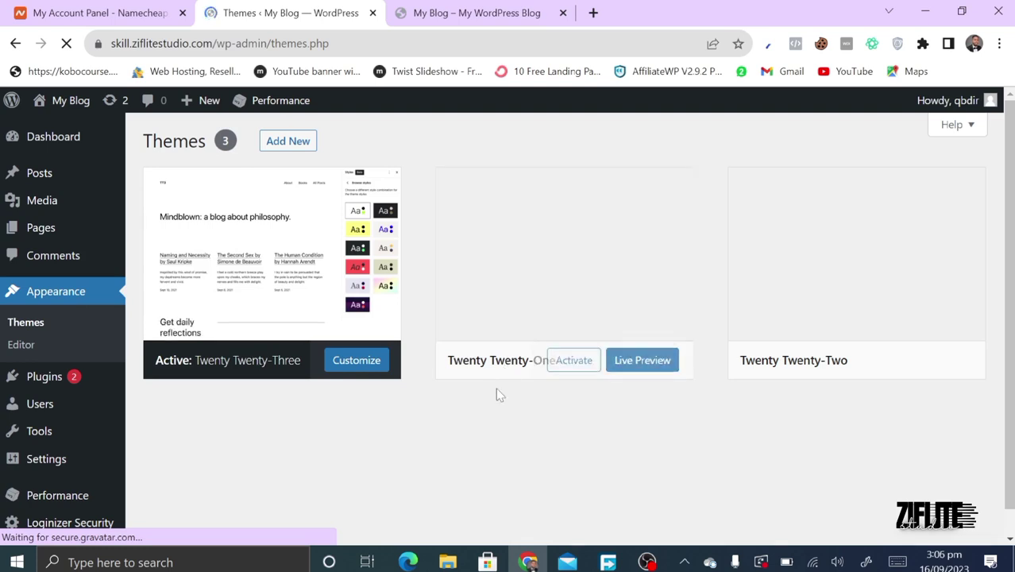
pyautogui.moveTo(807, 330)
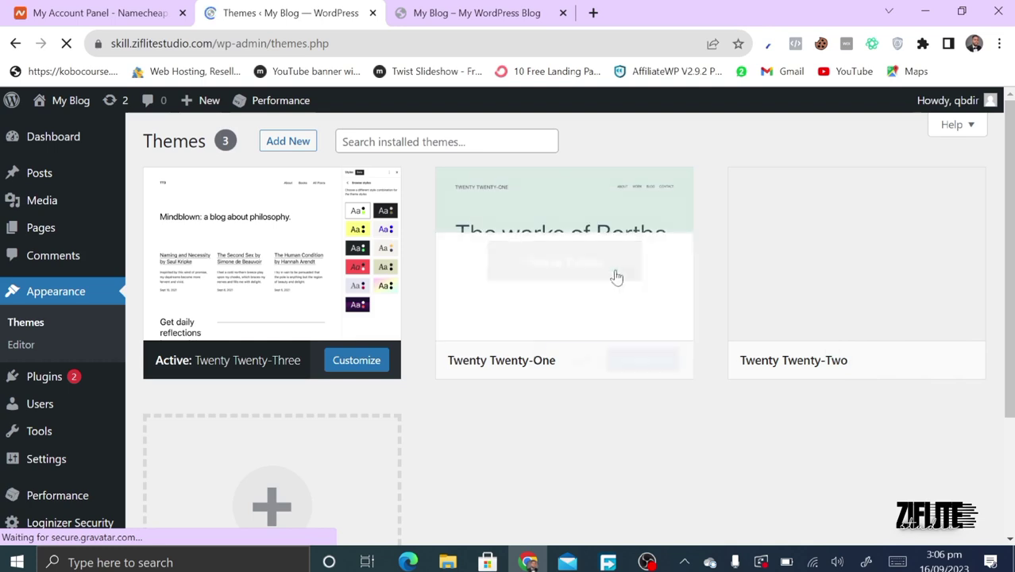
pyautogui.moveTo(519, 352)
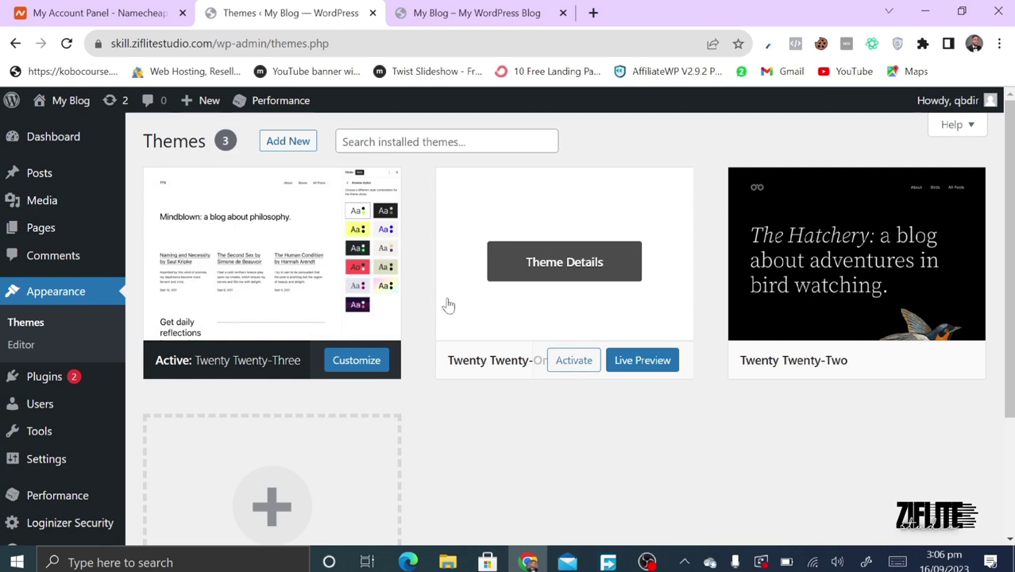
# Check how the live blog looks with the current theme, and return to the installed themes
pyautogui.click(449, 6)
pyautogui.scroll(-5, 263, 406)
pyautogui.scroll(5, 266, 407)
pyautogui.scroll(-5, 265, 405)
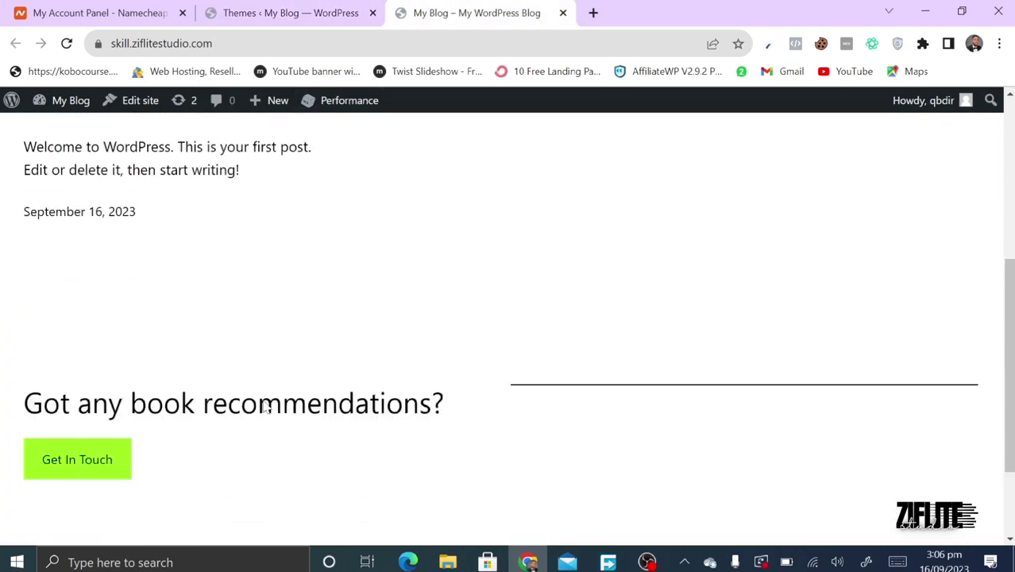
pyautogui.click(302, 6)
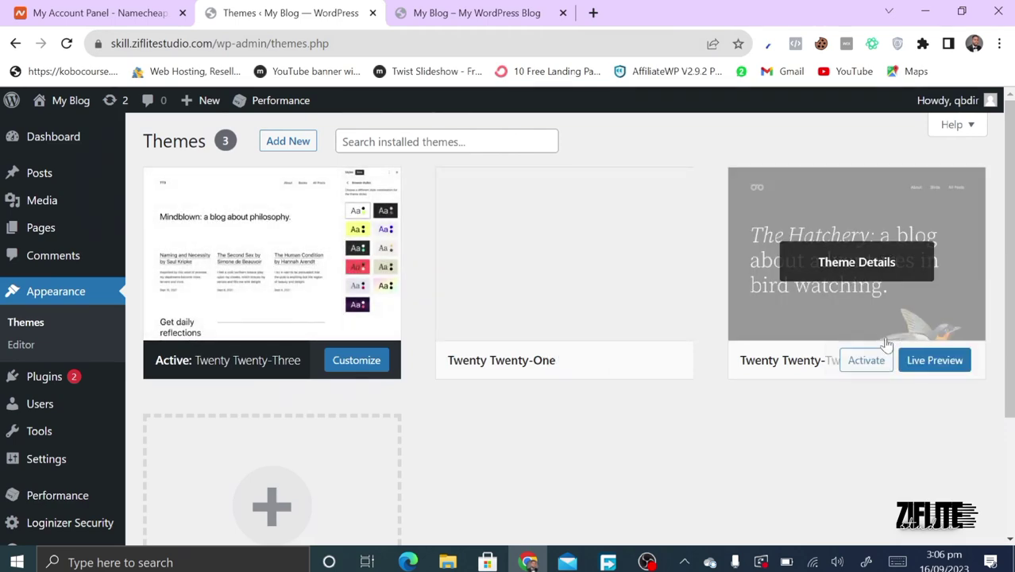
# Activate the Twenty Twenty-Two theme, and reload the live blog to examine its homepage design
pyautogui.click(866, 359)
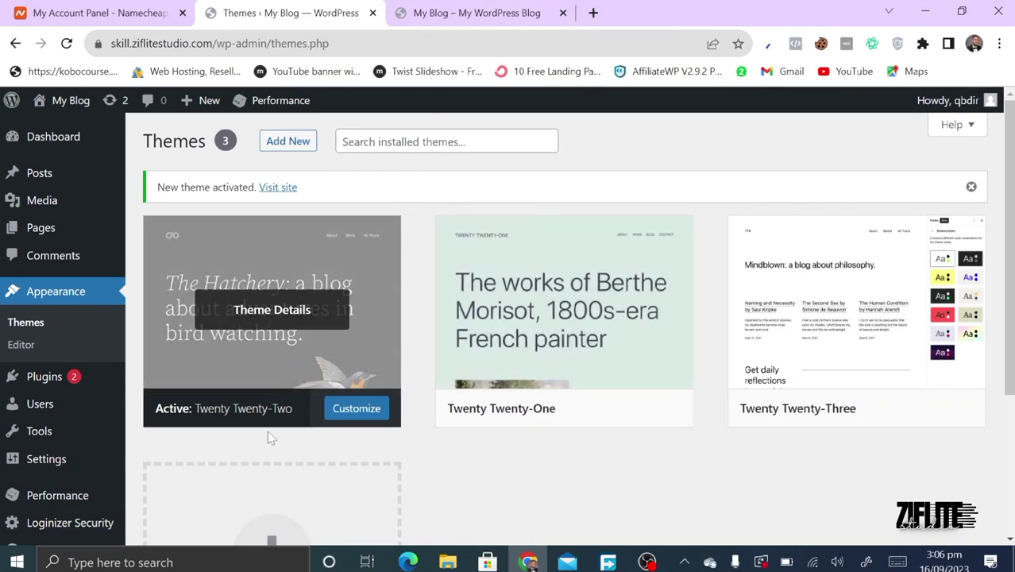
pyautogui.hotkey('ctrl', 'Tab')
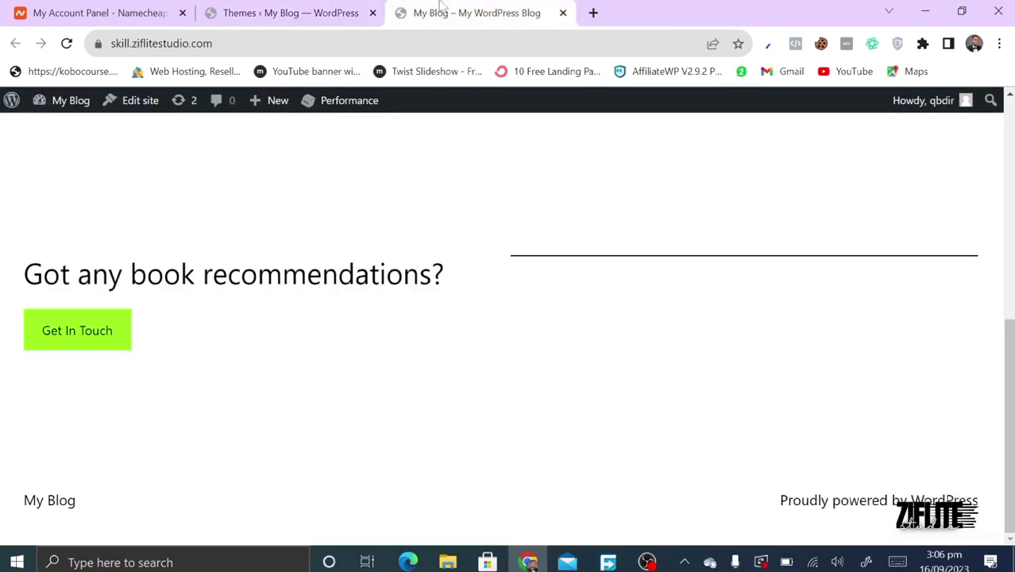
pyautogui.click(65, 44)
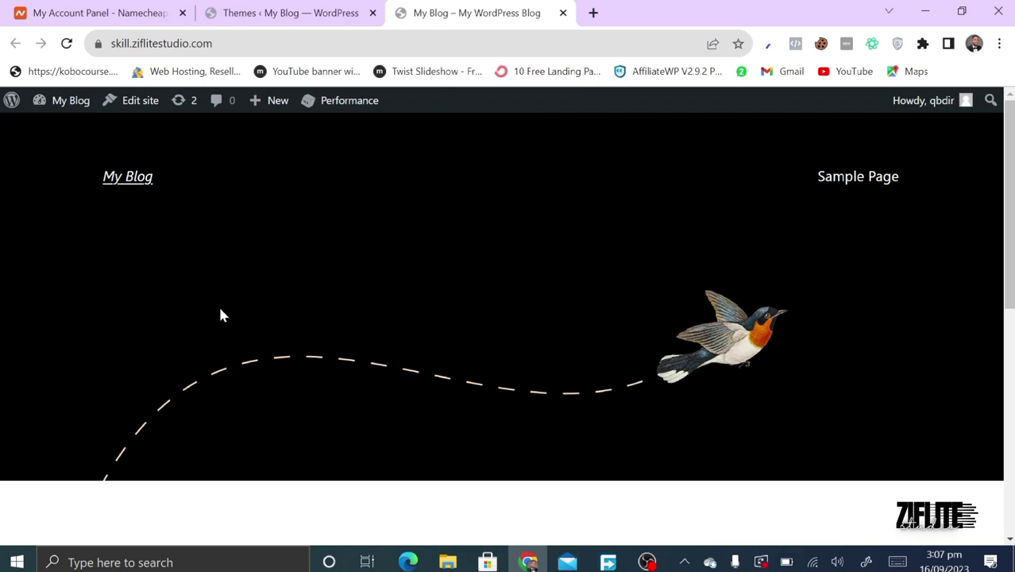
pyautogui.scroll(-3, 221, 316)
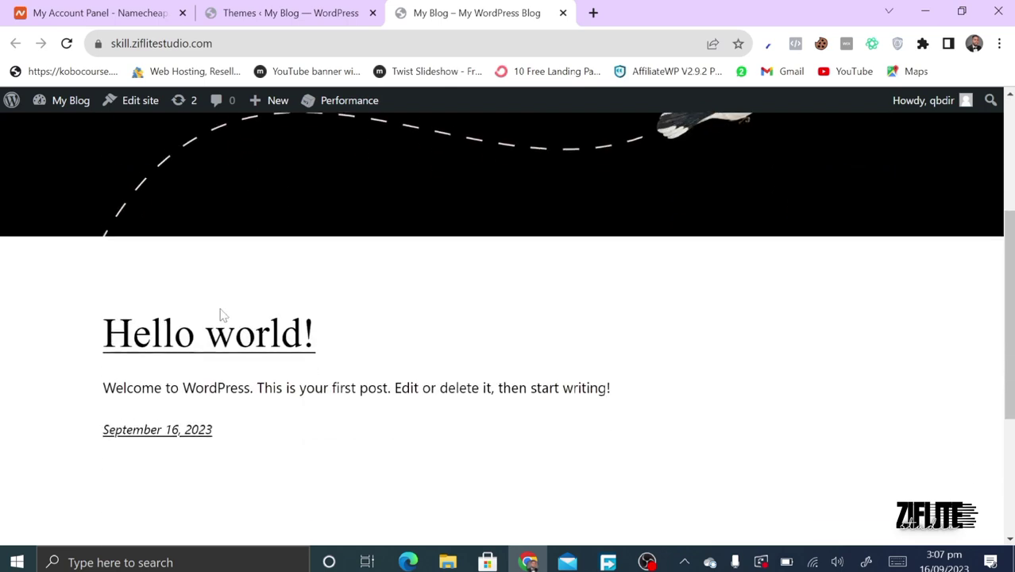
pyautogui.scroll(-2, 221, 315)
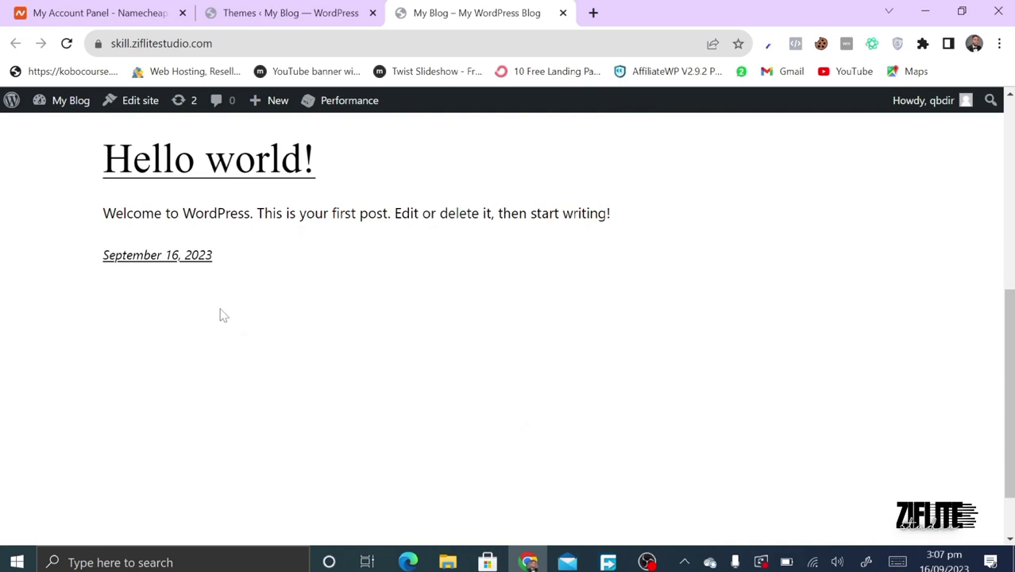
# Return from the live blog to the installed themes and browse the popular themes available to add
pyautogui.scroll(5, 220, 315)
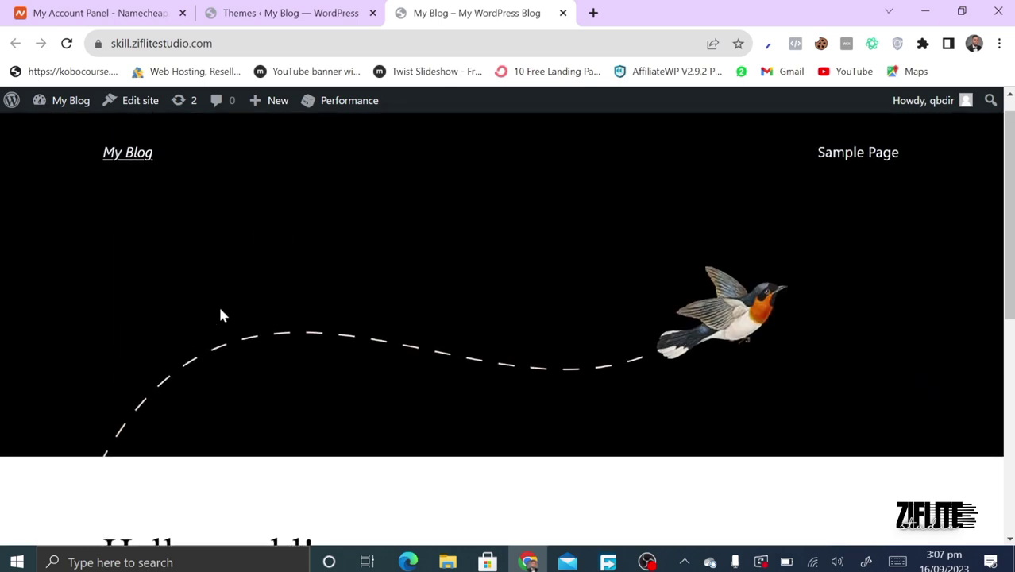
pyautogui.click(343, 8)
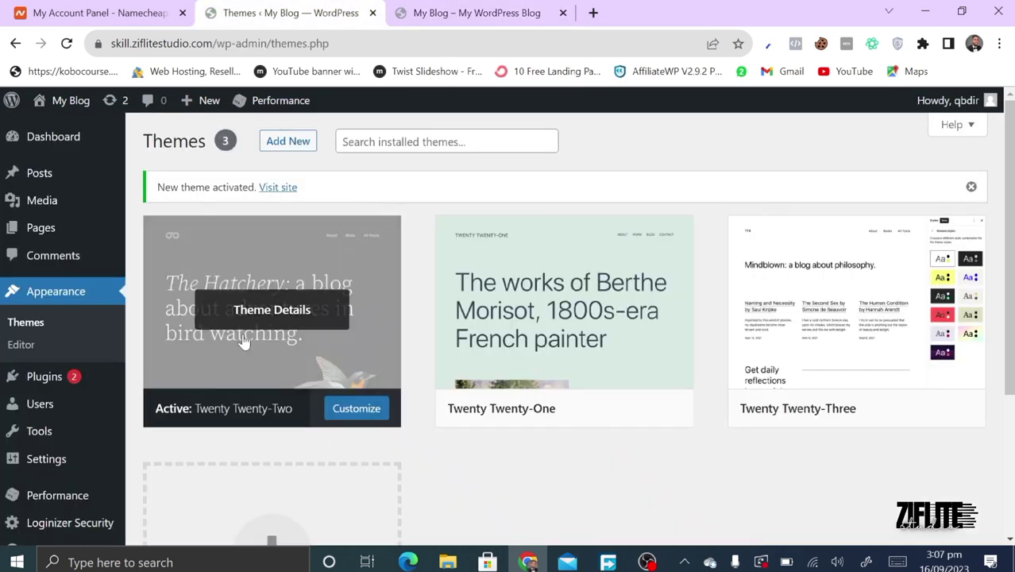
pyautogui.click(279, 147)
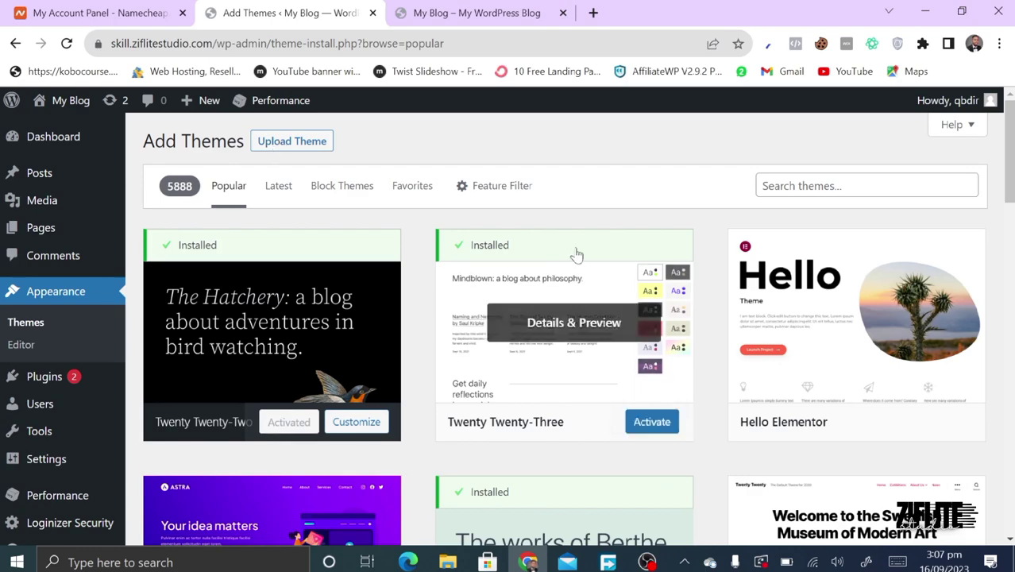
pyautogui.scroll(-7, 575, 254)
pyautogui.scroll(-6, 575, 255)
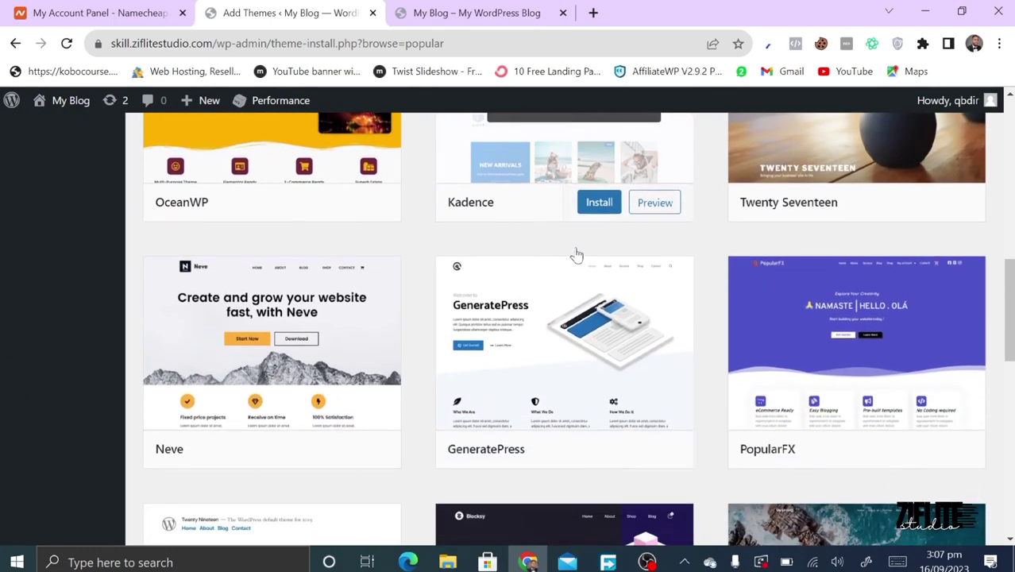
pyautogui.scroll(6, 575, 254)
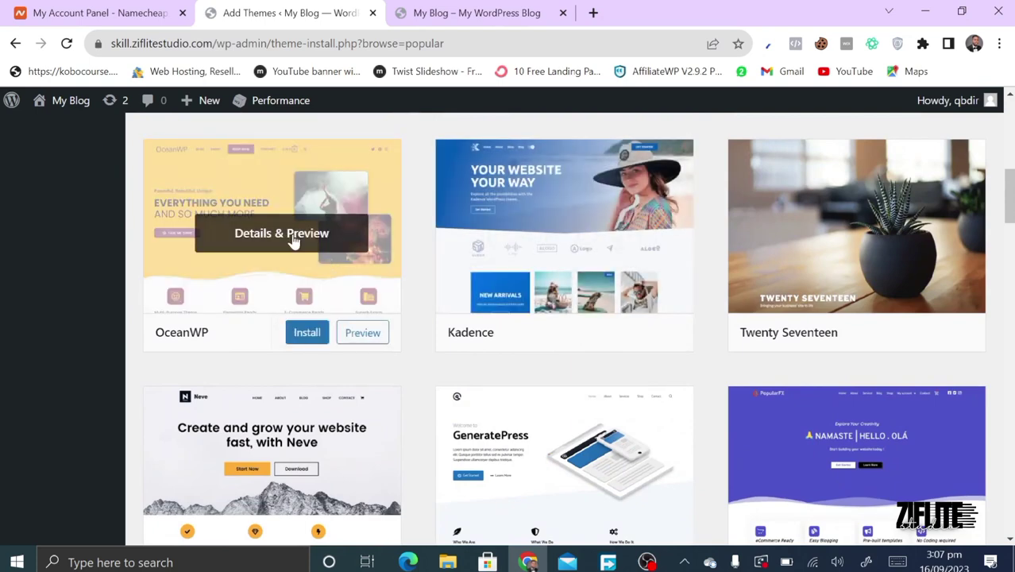
# Preview the OceanWP theme, close the preview, and look through the other popular themes in the catalogue
pyautogui.click(207, 349)
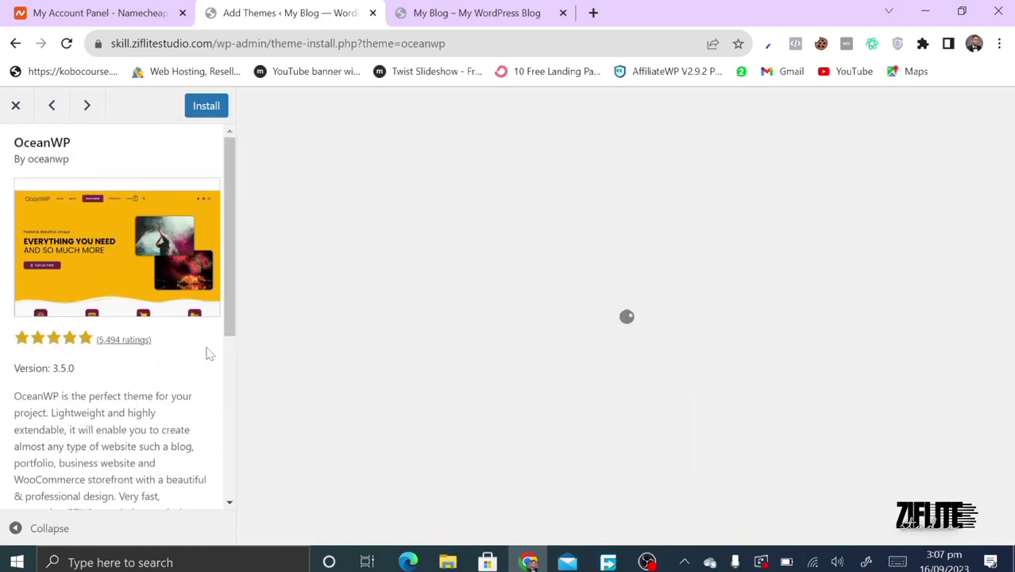
pyautogui.click(15, 105)
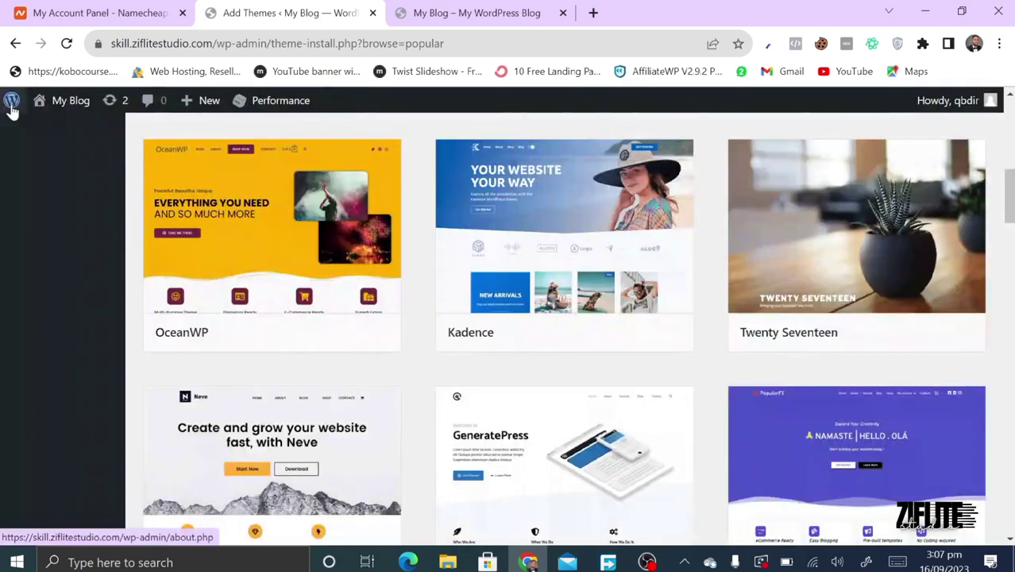
pyautogui.scroll(-4, 472, 401)
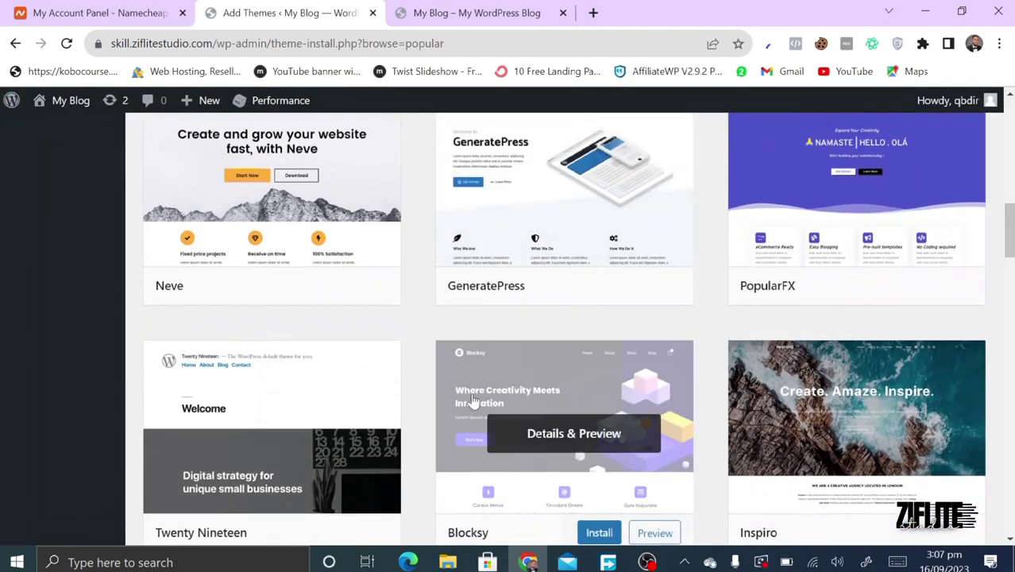
pyautogui.scroll(-2, 472, 401)
pyautogui.scroll(8, 473, 402)
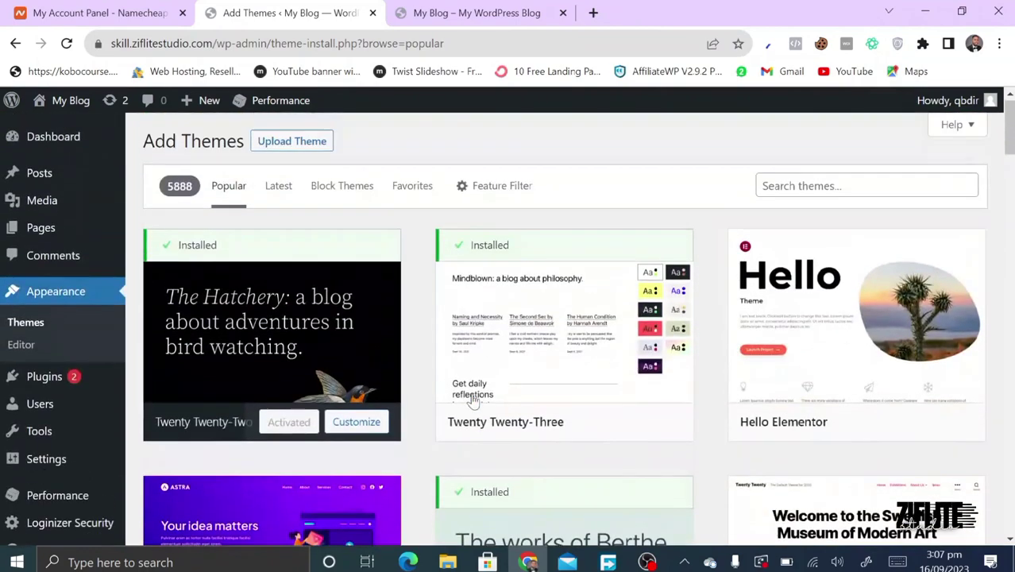
pyautogui.scroll(-4, 473, 401)
pyautogui.scroll(-2, 473, 401)
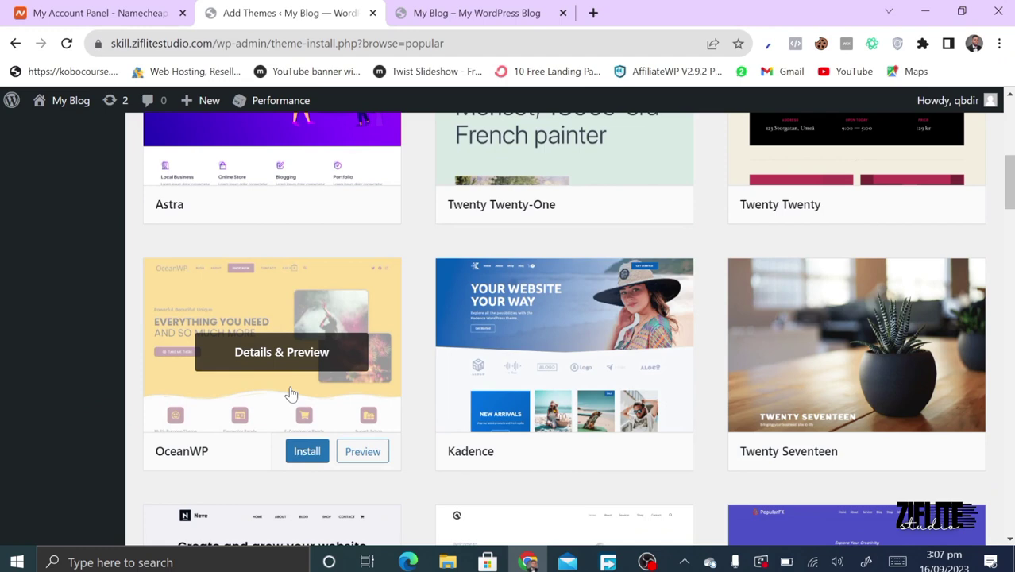
pyautogui.scroll(5, 290, 394)
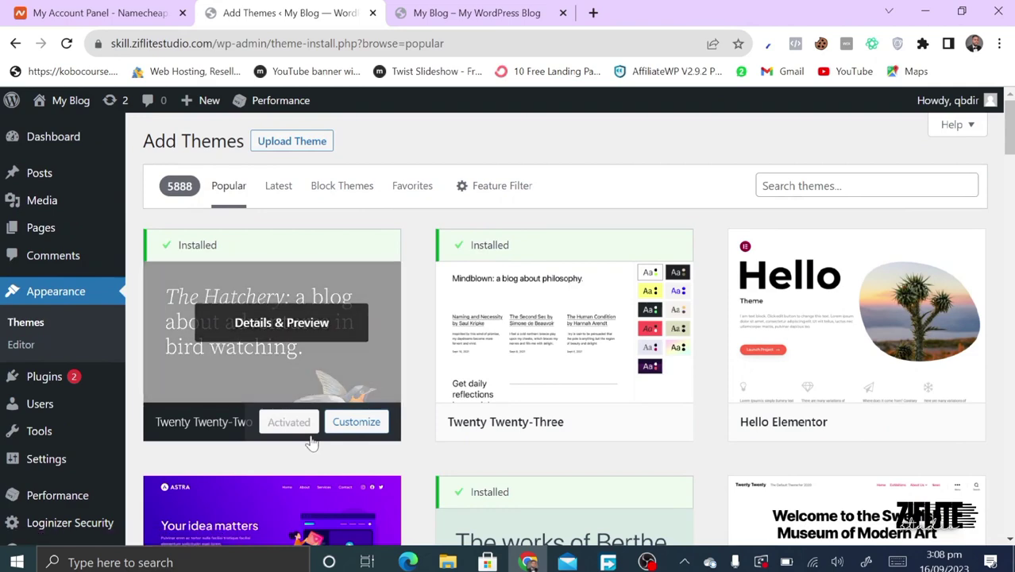
pyautogui.scroll(-2, 312, 443)
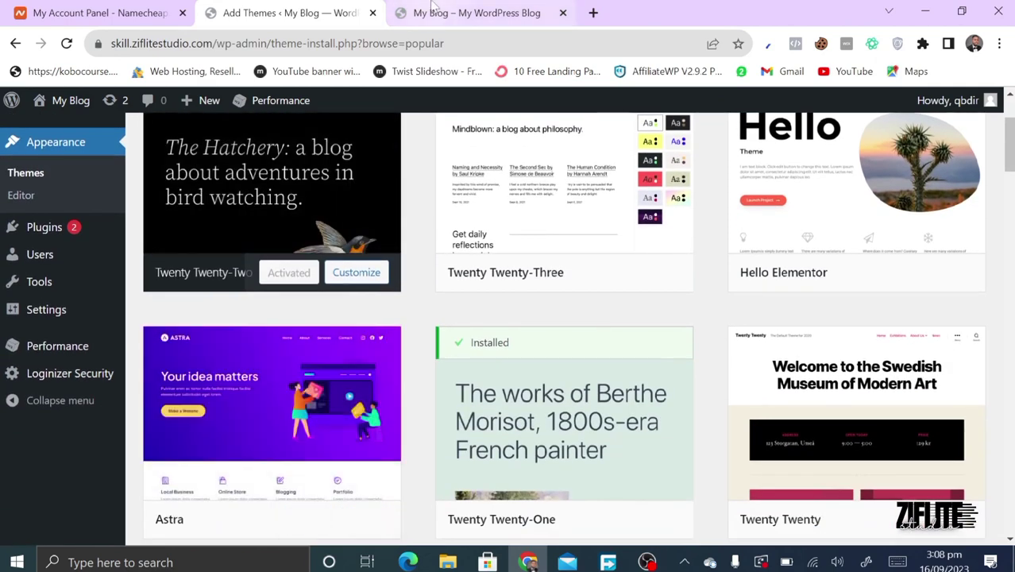
# Show the site's installed plugins and look over the entries down to W3 Total Cache and its update notes
pyautogui.click(69, 227)
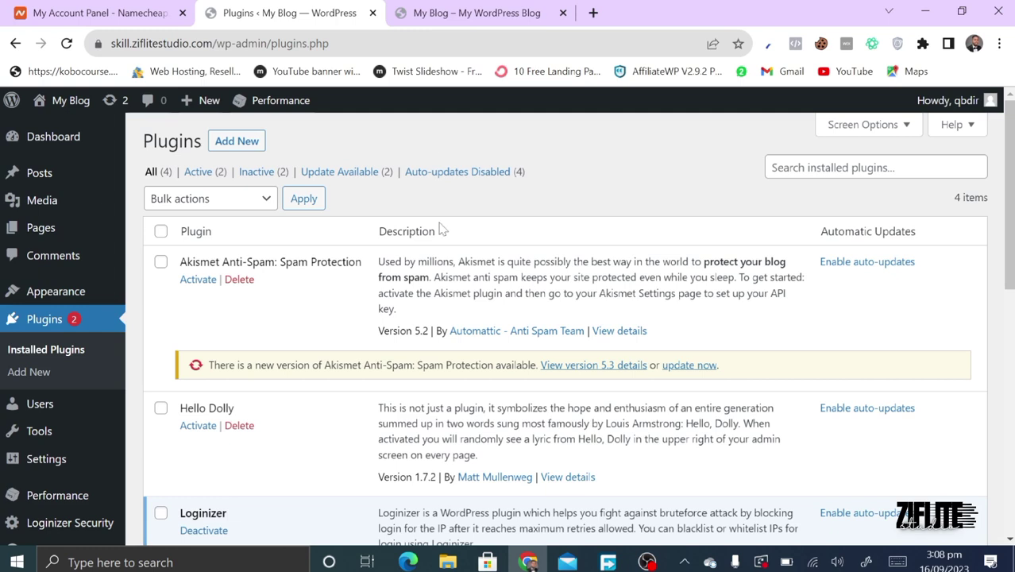
pyautogui.scroll(-2, 308, 409)
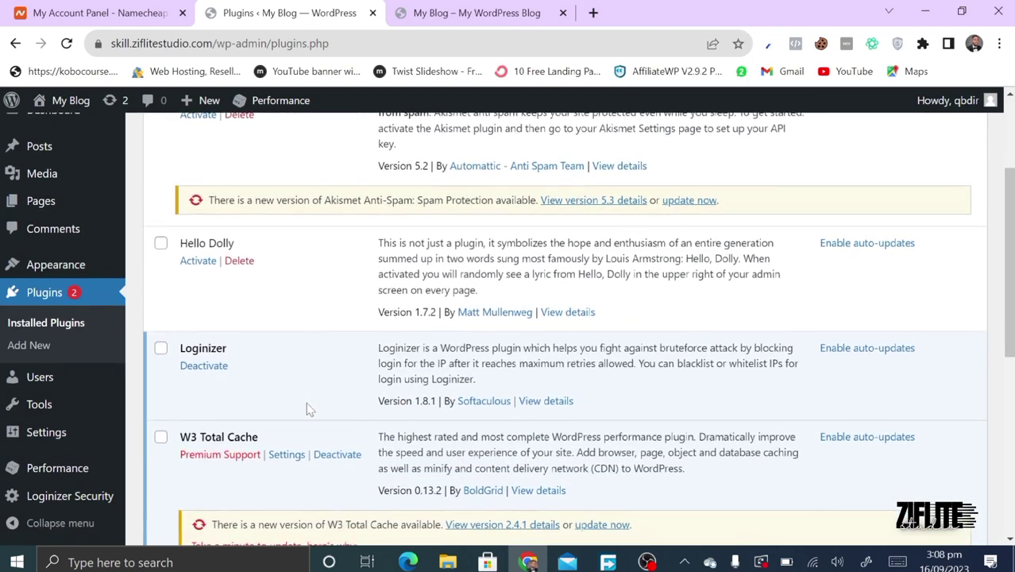
pyautogui.scroll(-3, 309, 409)
pyautogui.scroll(-3, 308, 409)
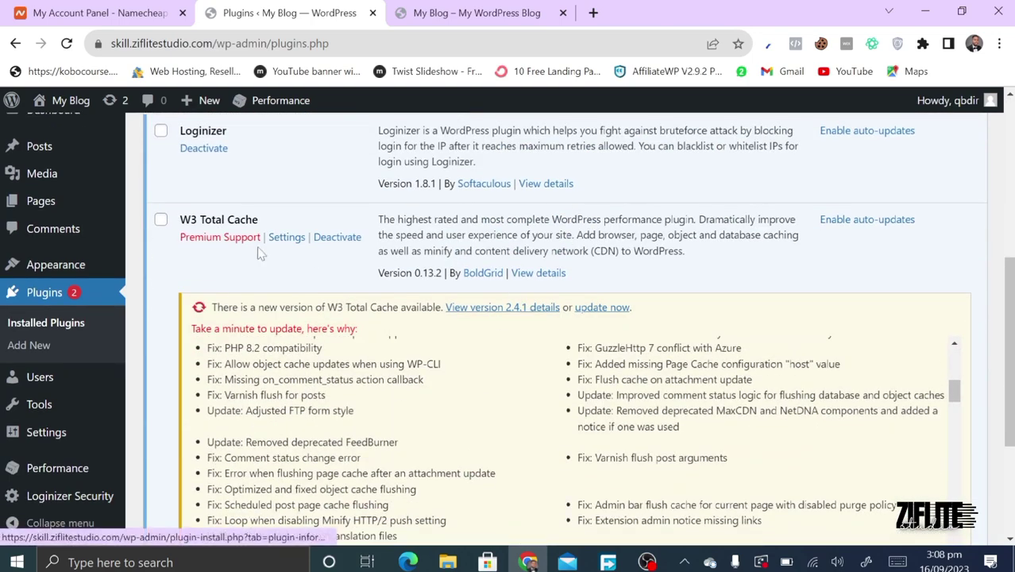
pyautogui.scroll(-2, 356, 254)
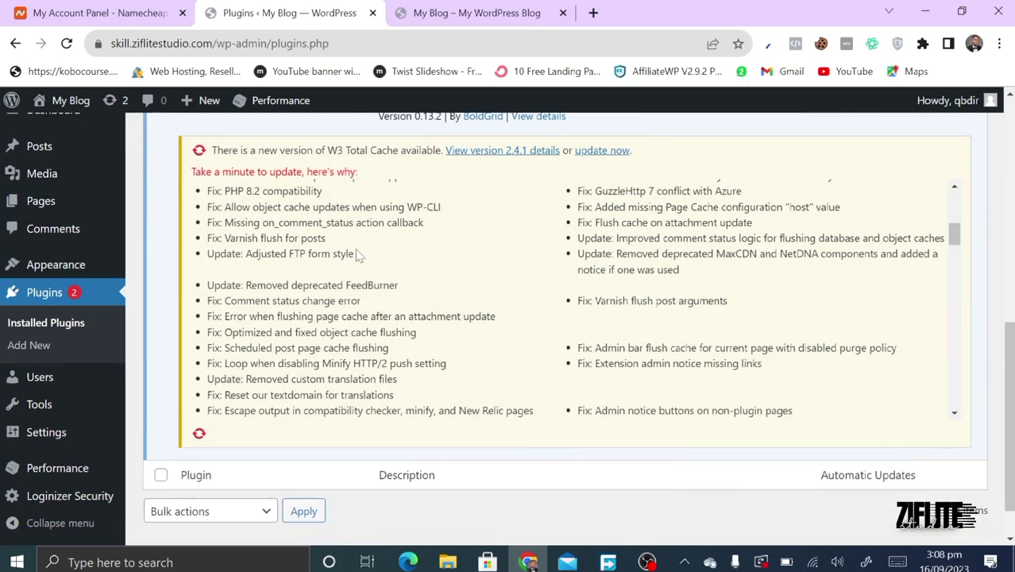
# Update the W3 Total Cache plugin to version 2.4.1 and return to the start of the installed plugins list
pyautogui.click(604, 152)
pyautogui.scroll(6, 336, 246)
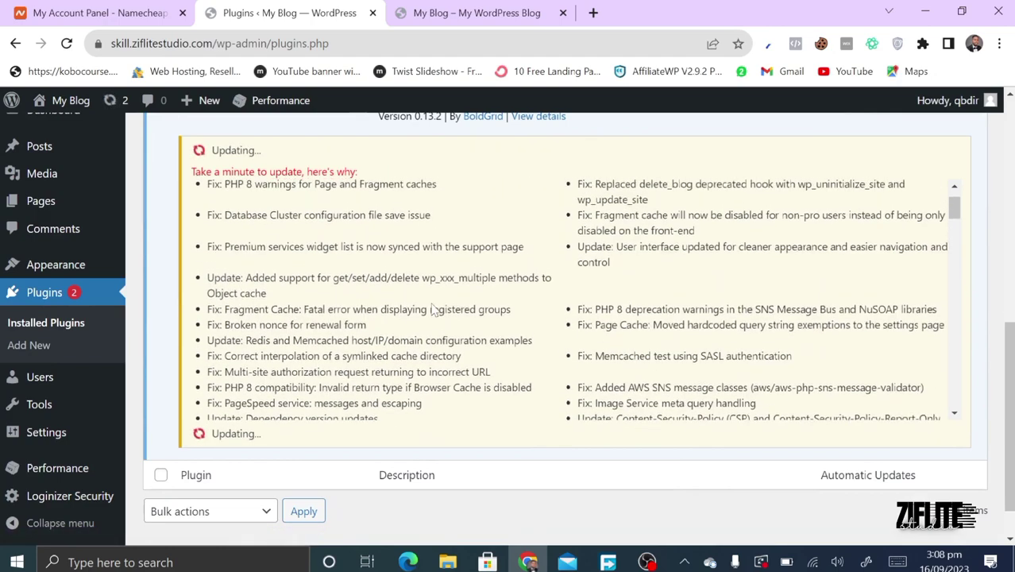
pyautogui.scroll(1, 336, 243)
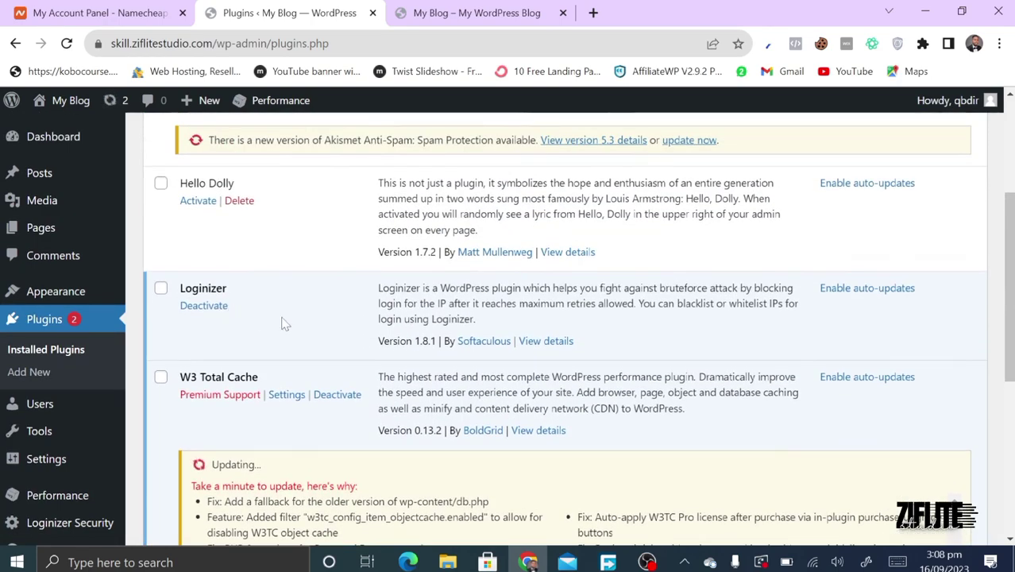
pyautogui.scroll(2, 232, 230)
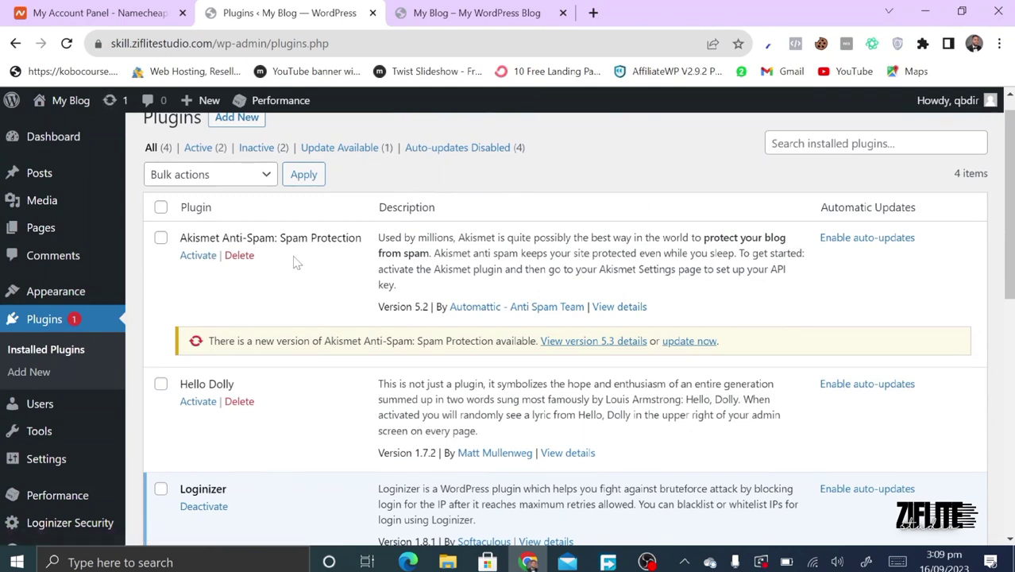
pyautogui.scroll(1, 296, 262)
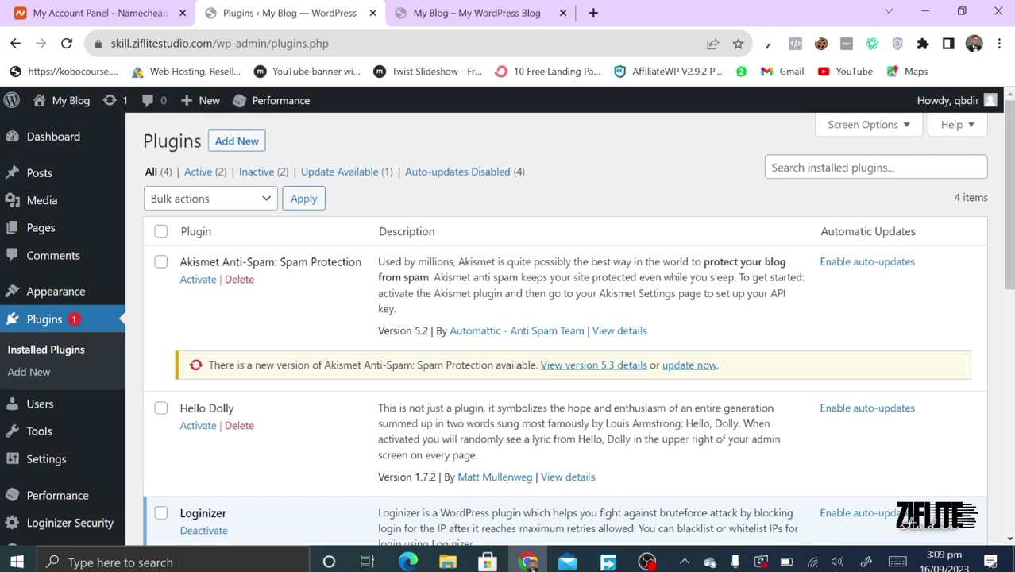
# Search the catalogue of new plugins for "whatsapp"
pyautogui.click(234, 144)
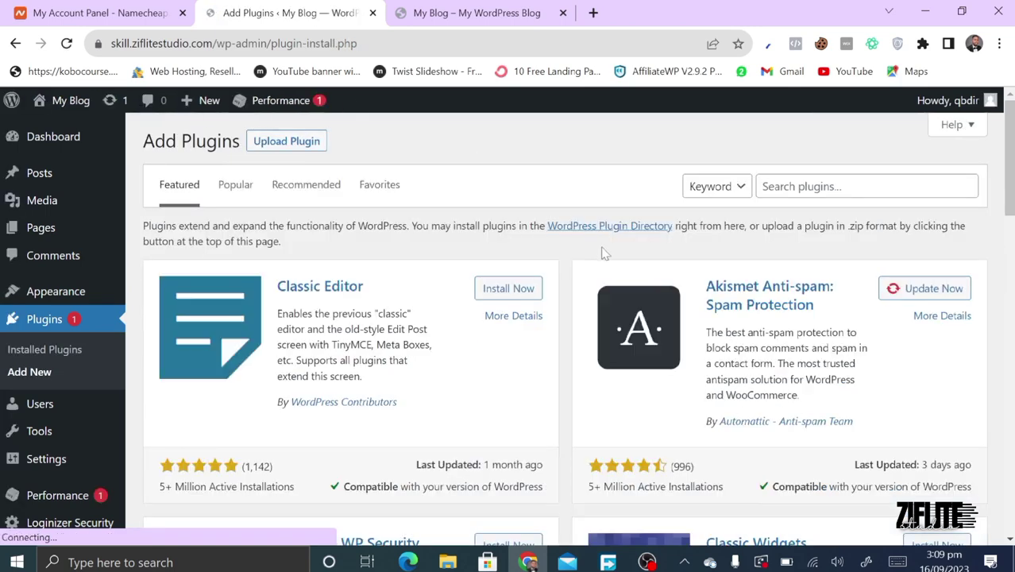
pyautogui.click(795, 191)
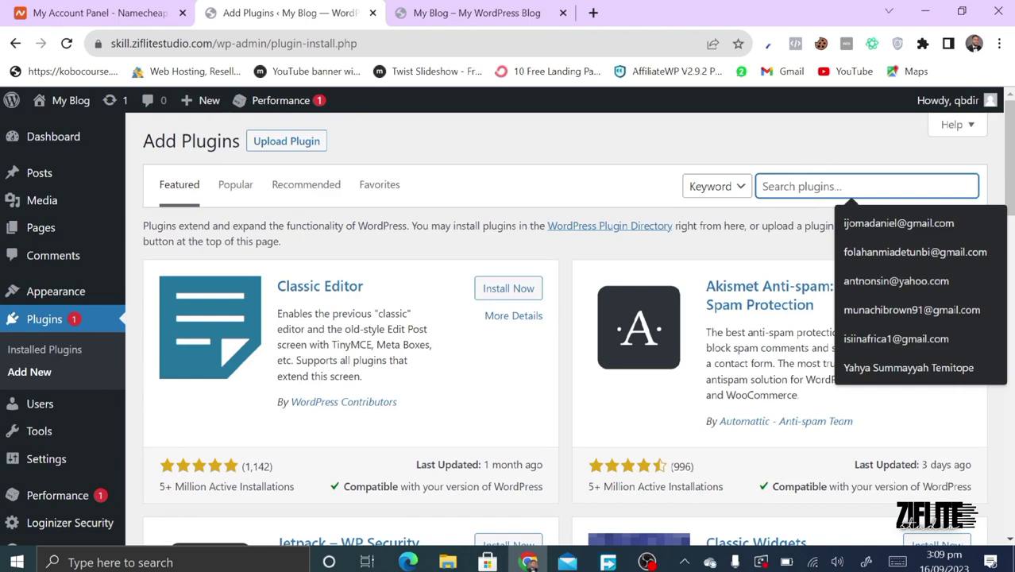
pyautogui.write('w')
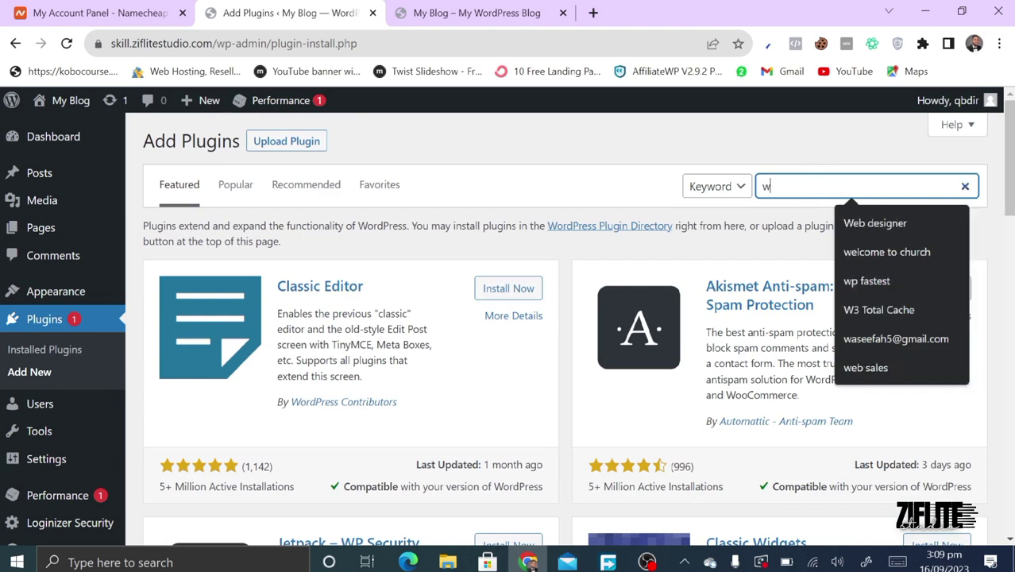
pyautogui.write('hatsp')
pyautogui.press('BackSpace')
pyautogui.write('app')
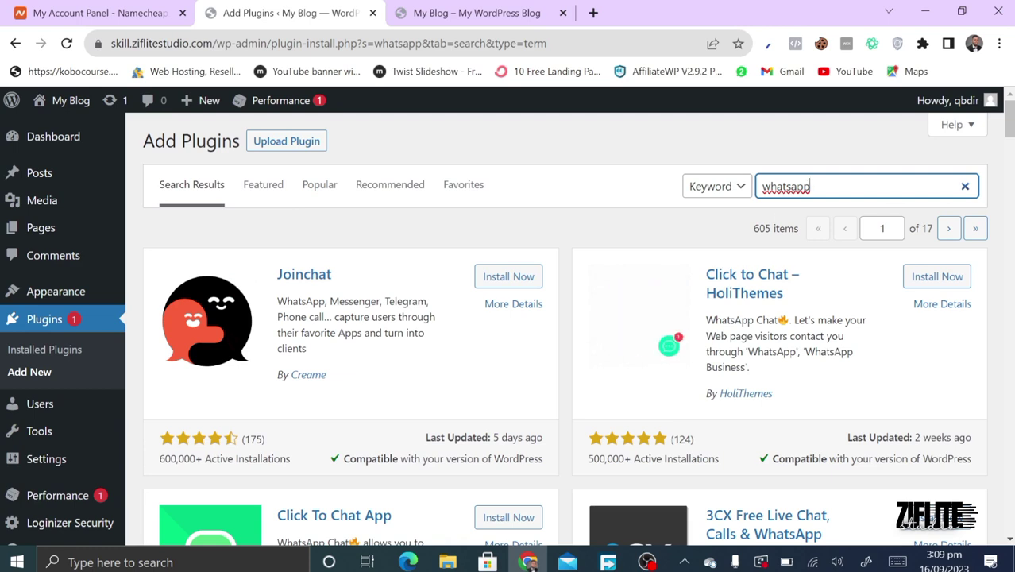
# Look through the WhatsApp plugin results, comparing entries such as Joinchat, Click To Chat App, 3CX and WP Chat App
pyautogui.scroll(-2, 320, 343)
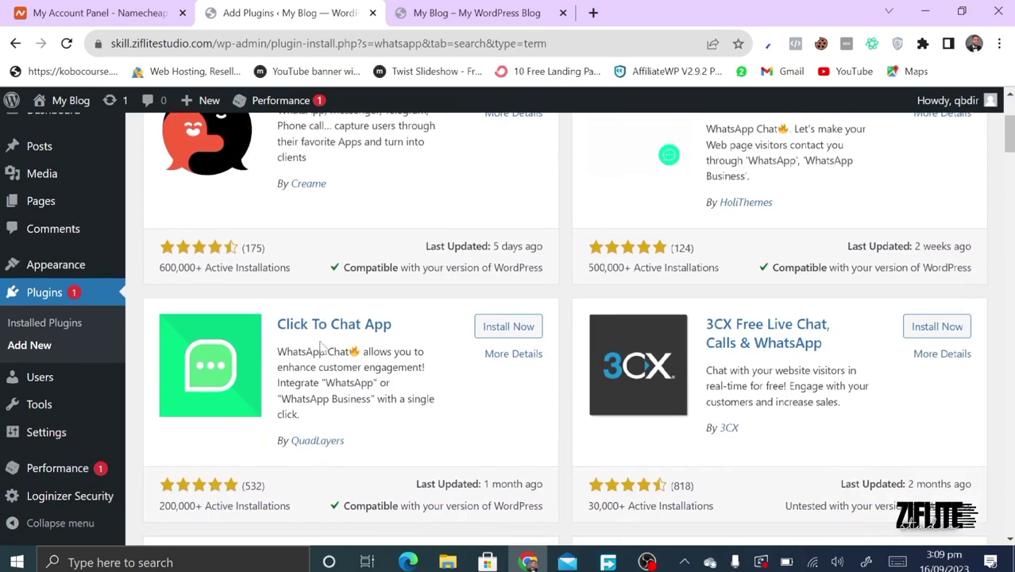
pyautogui.scroll(-1, 737, 436)
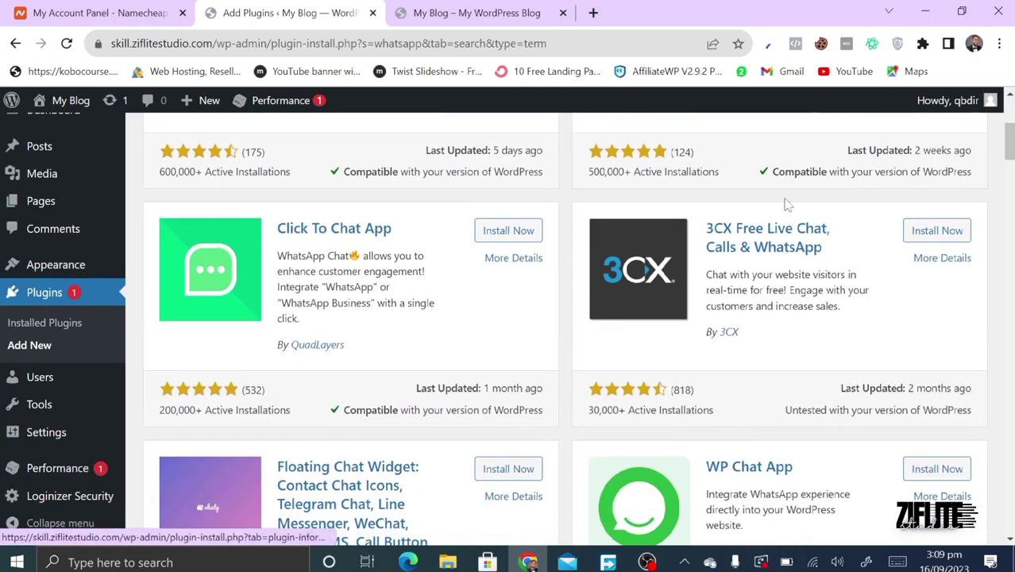
pyautogui.scroll(2, 600, 229)
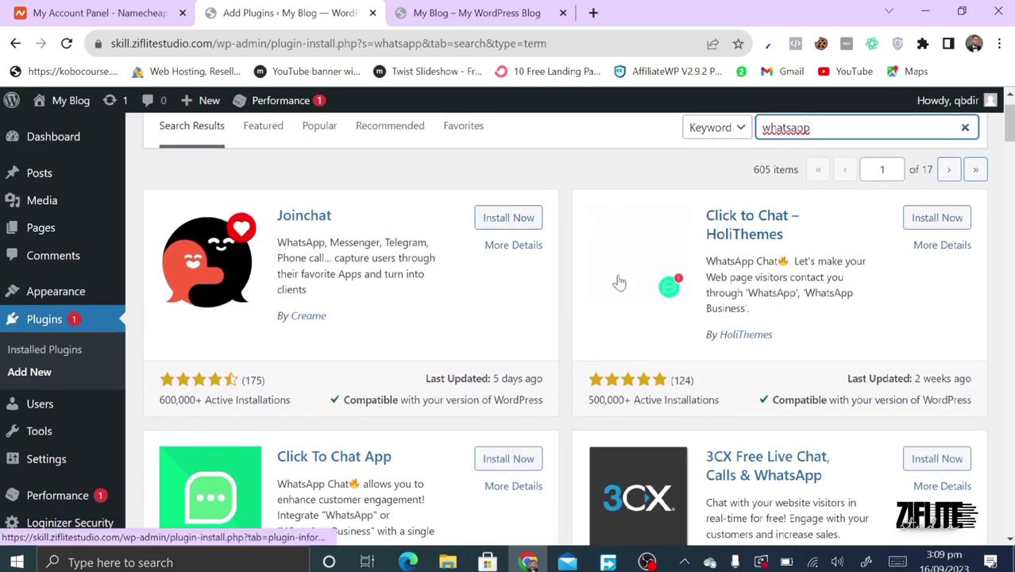
pyautogui.scroll(-1, 618, 281)
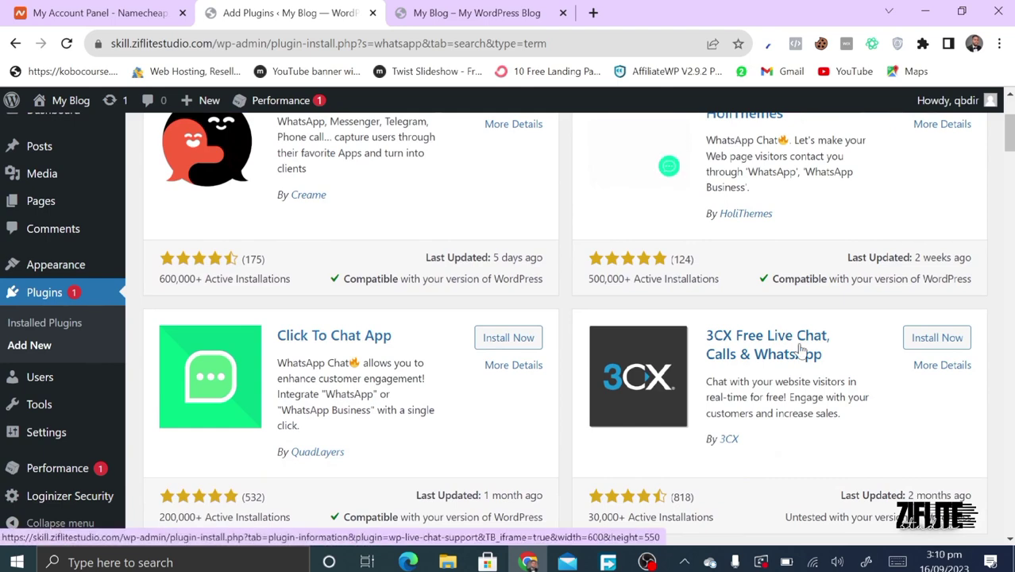
pyautogui.scroll(-2, 801, 349)
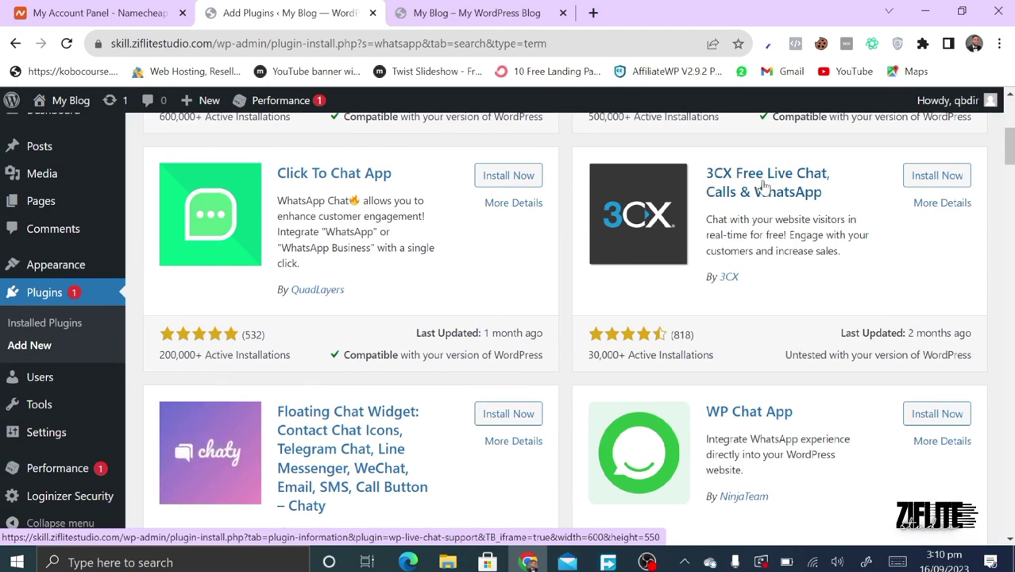
pyautogui.scroll(-3, 674, 264)
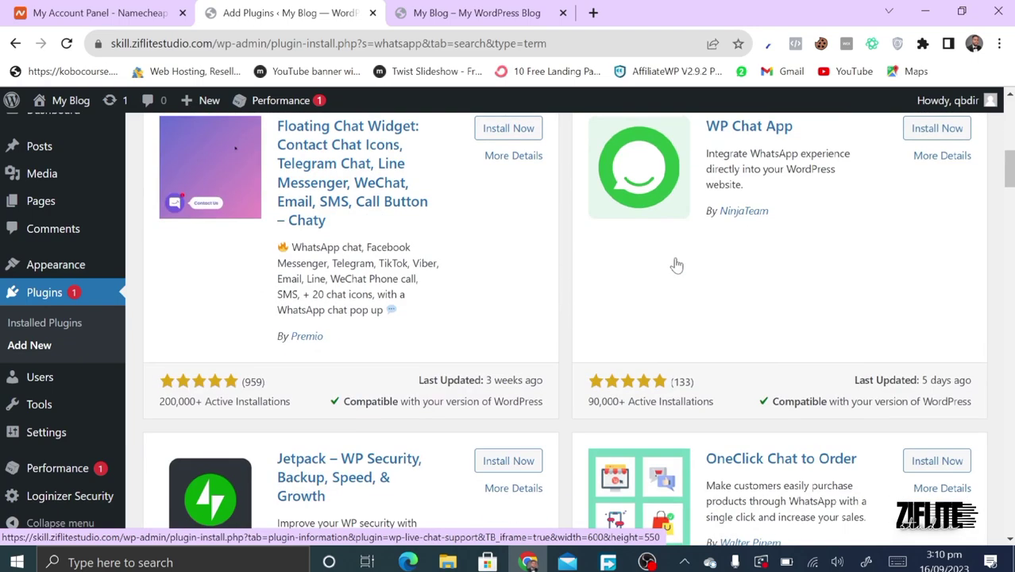
pyautogui.scroll(-3, 676, 265)
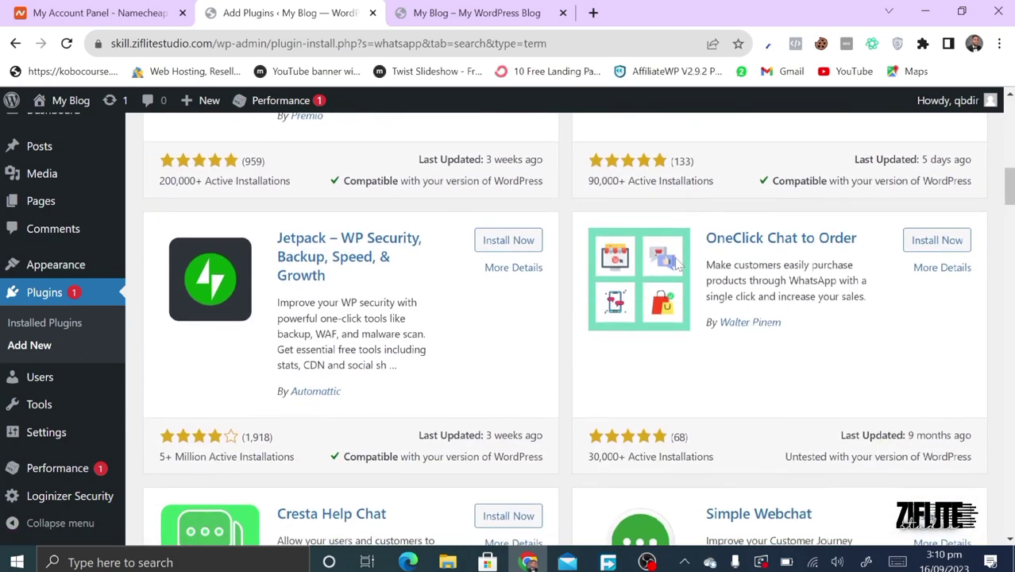
pyautogui.scroll(15, 675, 270)
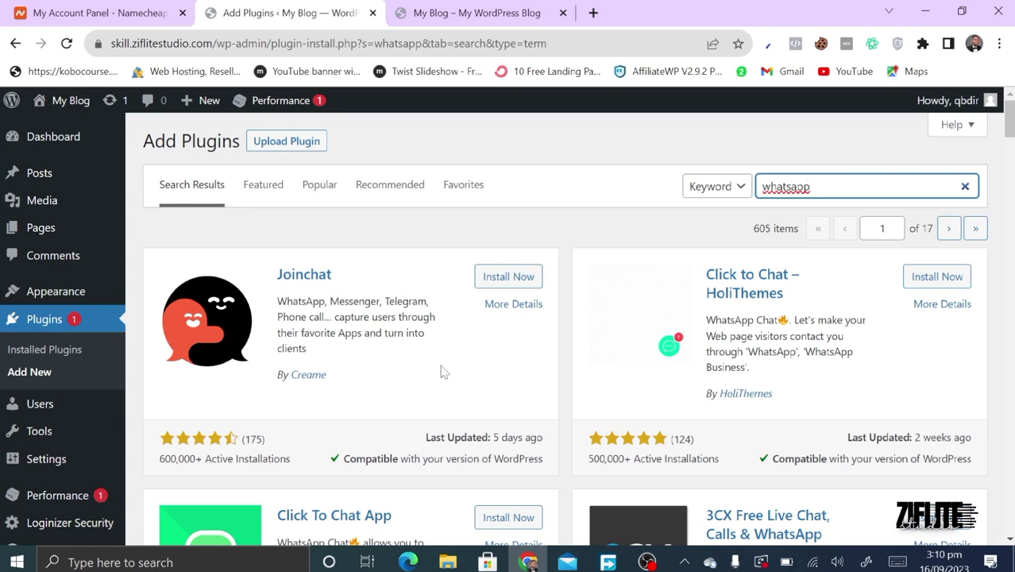
# Show the site's user accounts and view the roles that can be assigned to a user
pyautogui.click(33, 415)
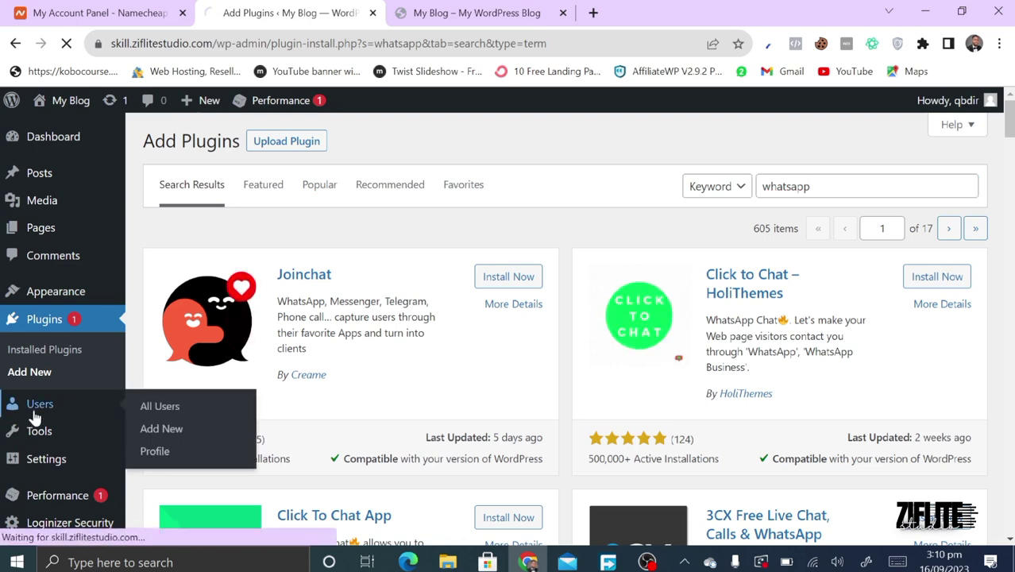
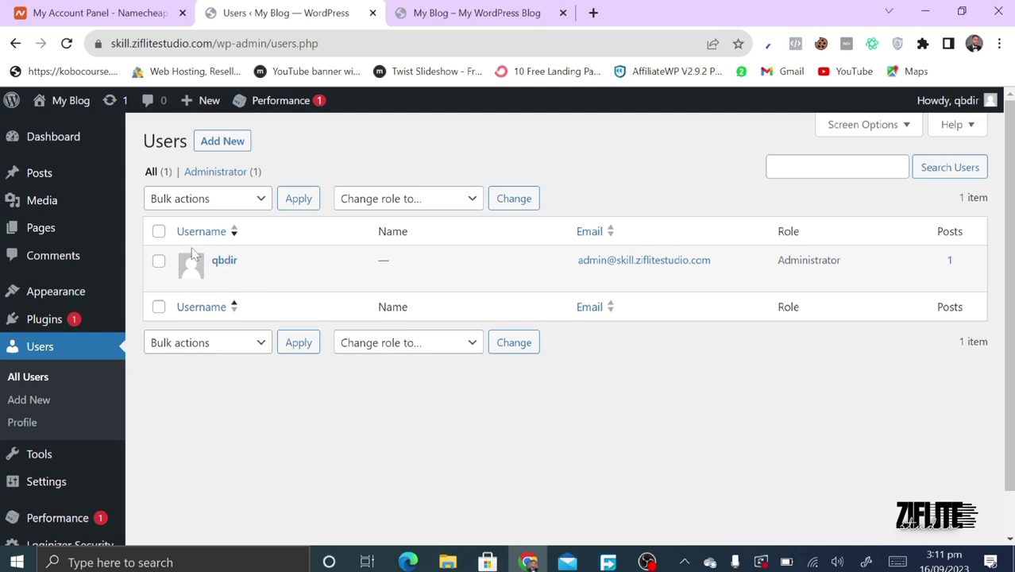
pyautogui.moveTo(222, 275)
pyautogui.click(475, 200)
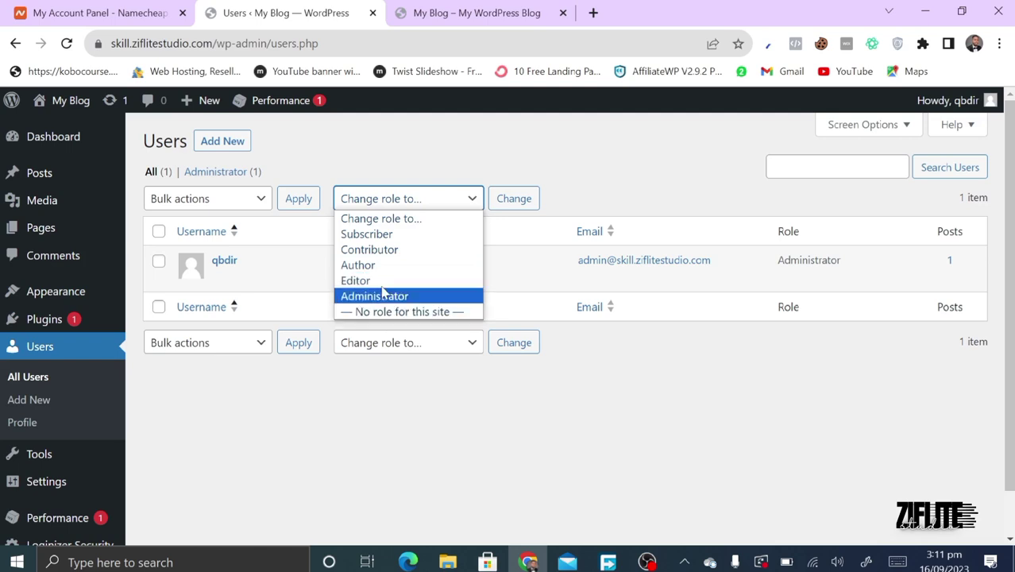
# Start adding a new user account and enter a username for it
pyautogui.click(347, 163)
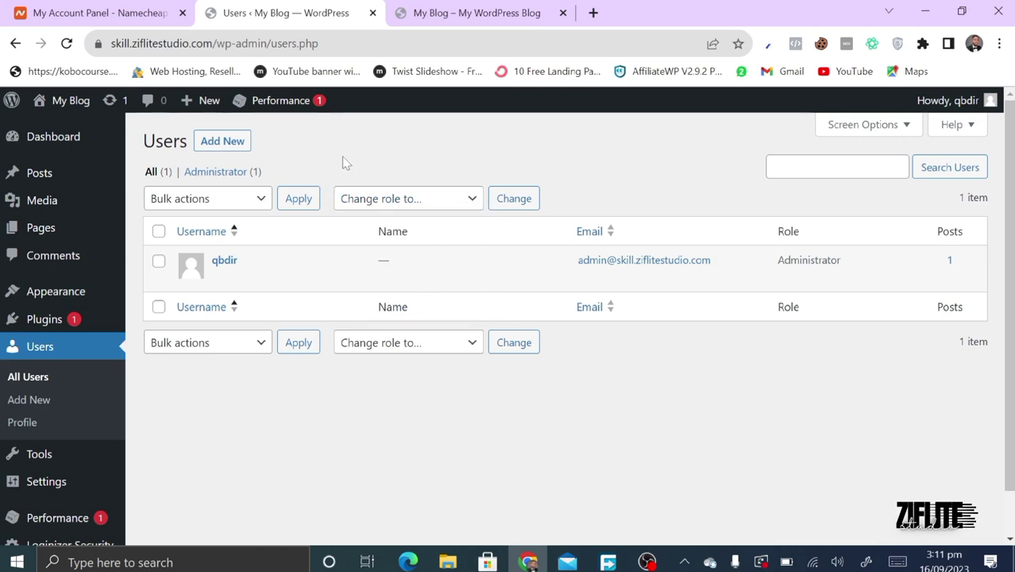
pyautogui.click(223, 142)
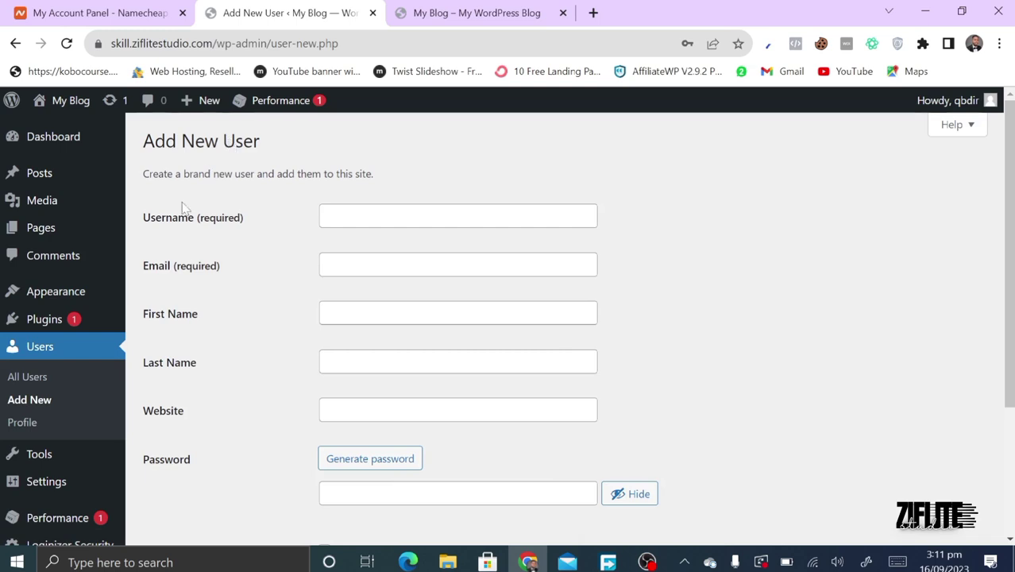
pyautogui.click(329, 218)
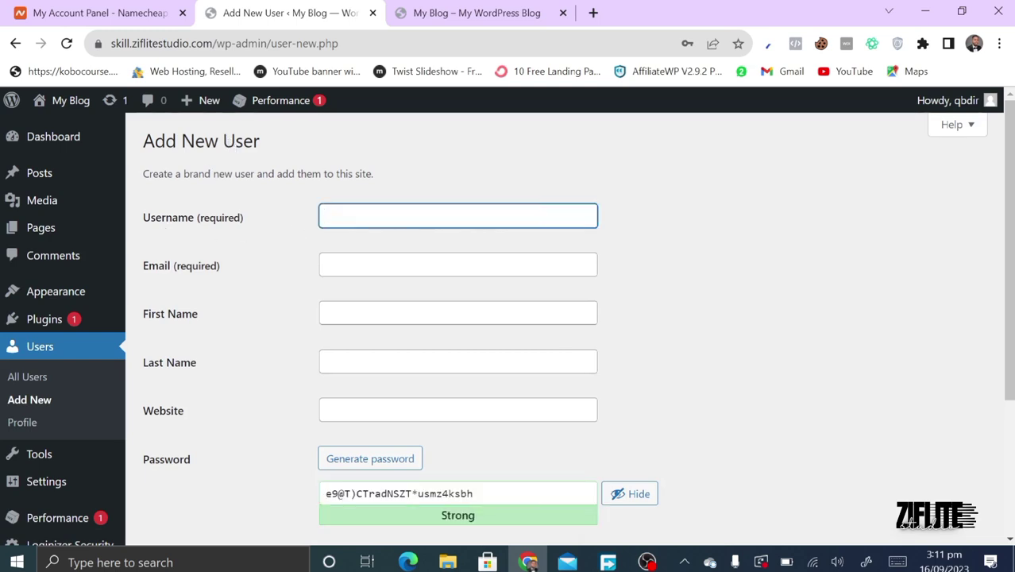
pyautogui.write('mattheq')
pyautogui.press('BackSpace')
pyautogui.write('w')
pyautogui.press('Tab')
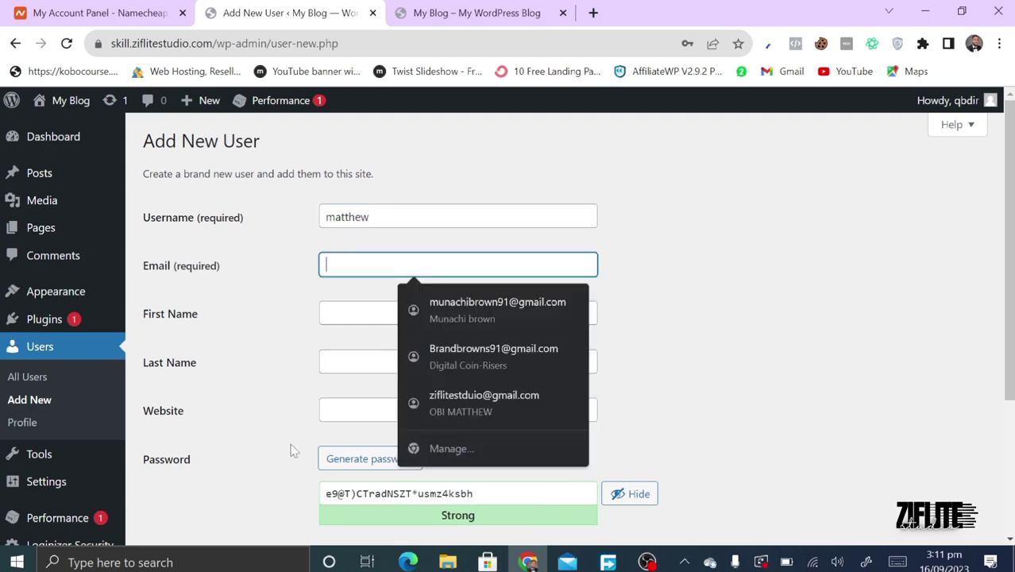
# Review the password, account notification and role options offered for the new user
pyautogui.scroll(-2, 278, 403)
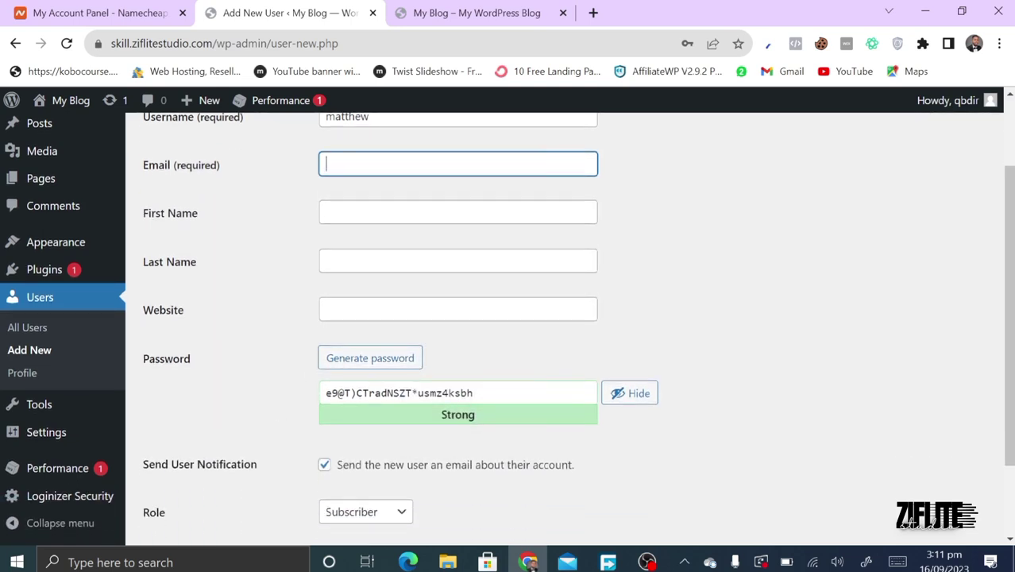
pyautogui.click(391, 393)
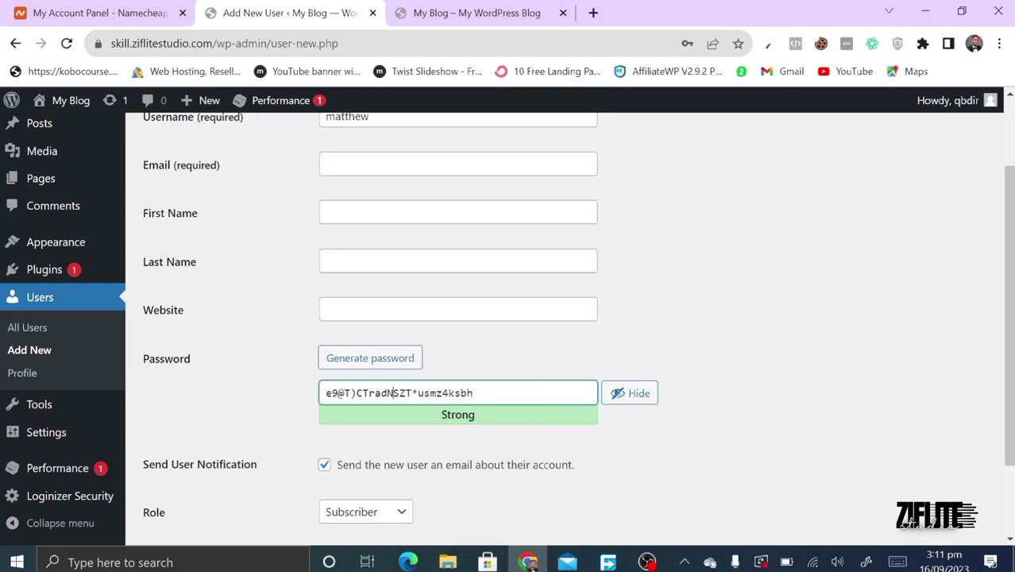
pyautogui.scroll(-2, 392, 353)
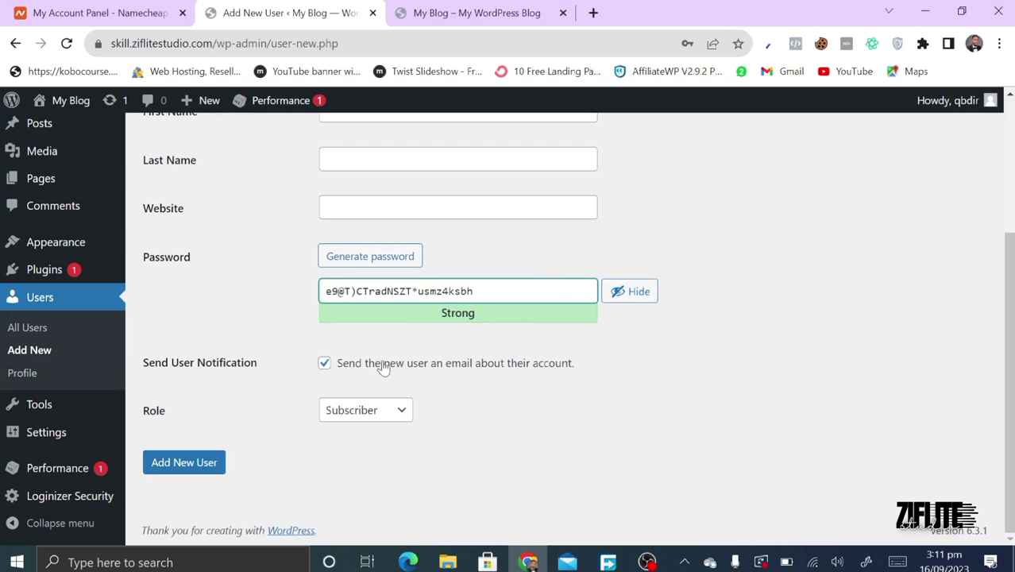
pyautogui.click(397, 415)
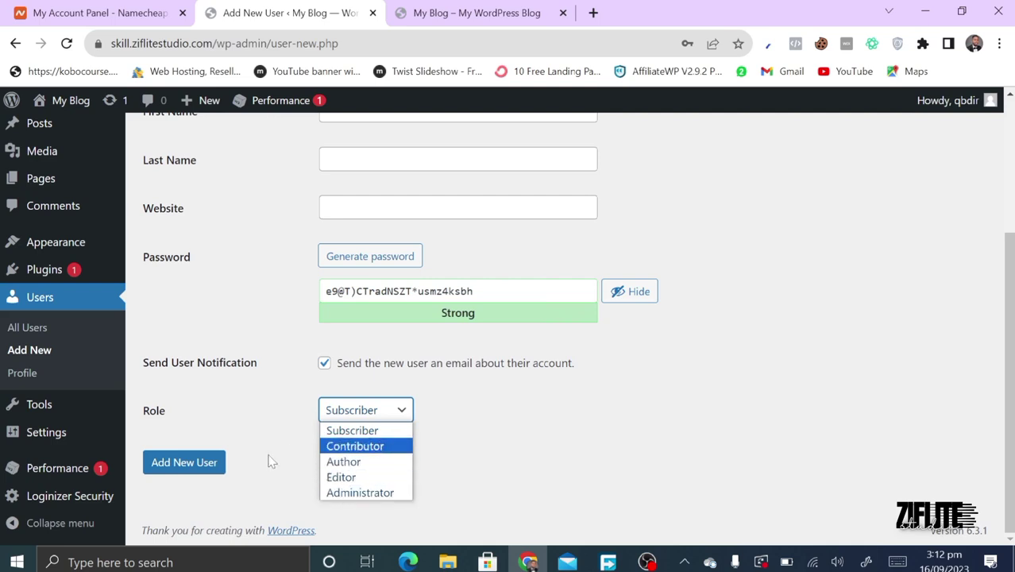
# Change the site title in the general settings to "Testing site"
pyautogui.moveTo(54, 421)
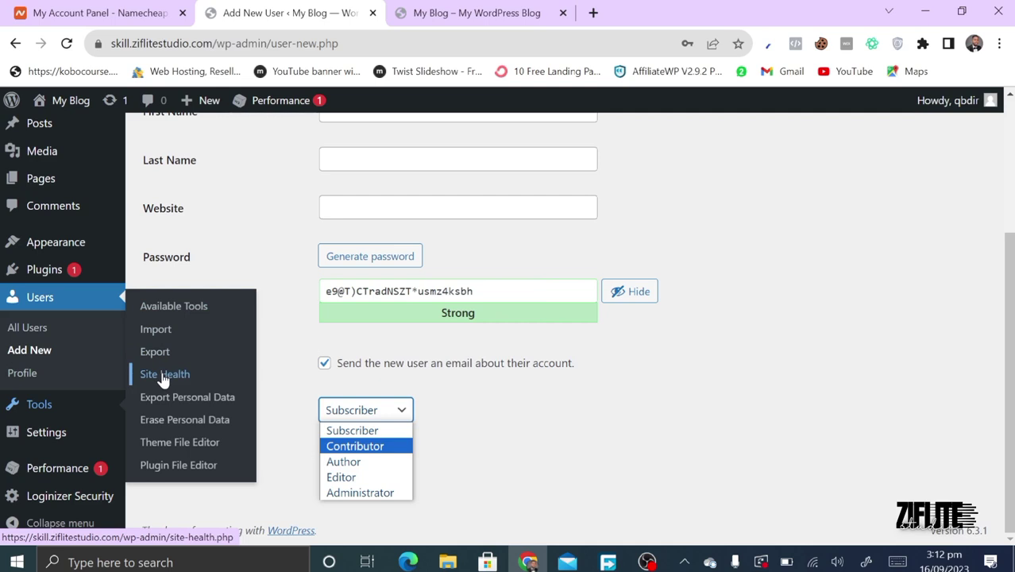
pyautogui.moveTo(50, 442)
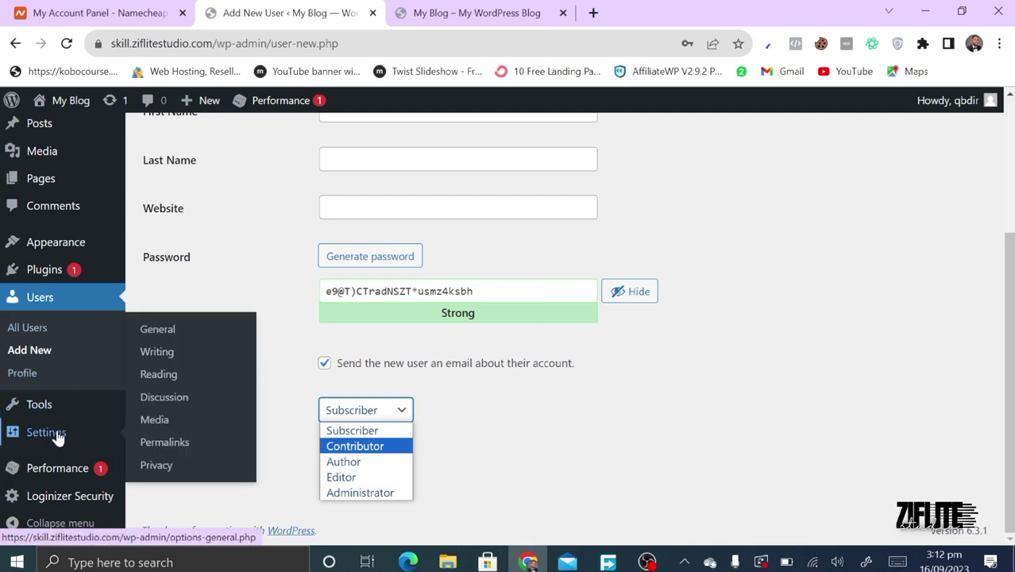
pyautogui.click(159, 331)
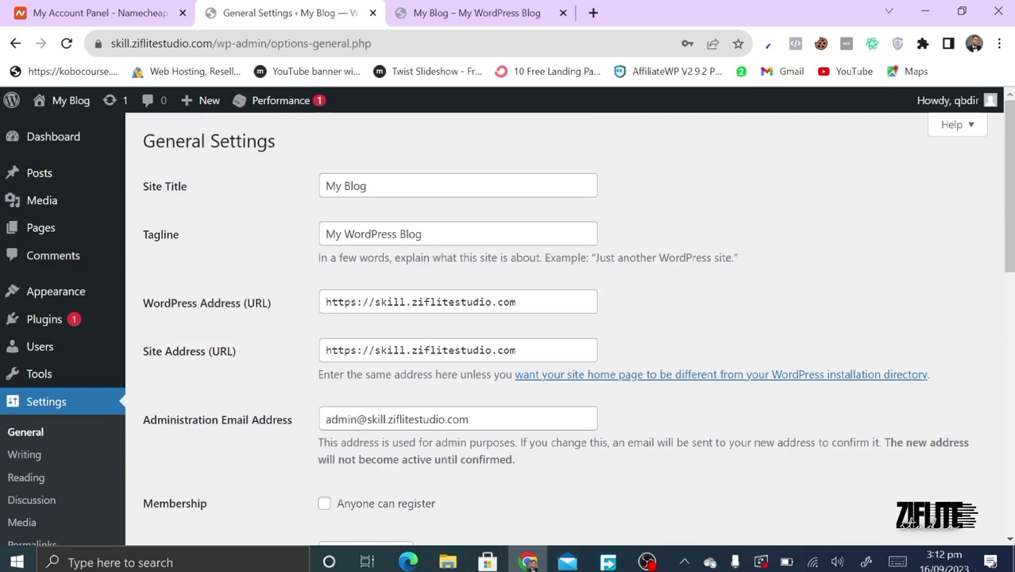
pyautogui.click(366, 186)
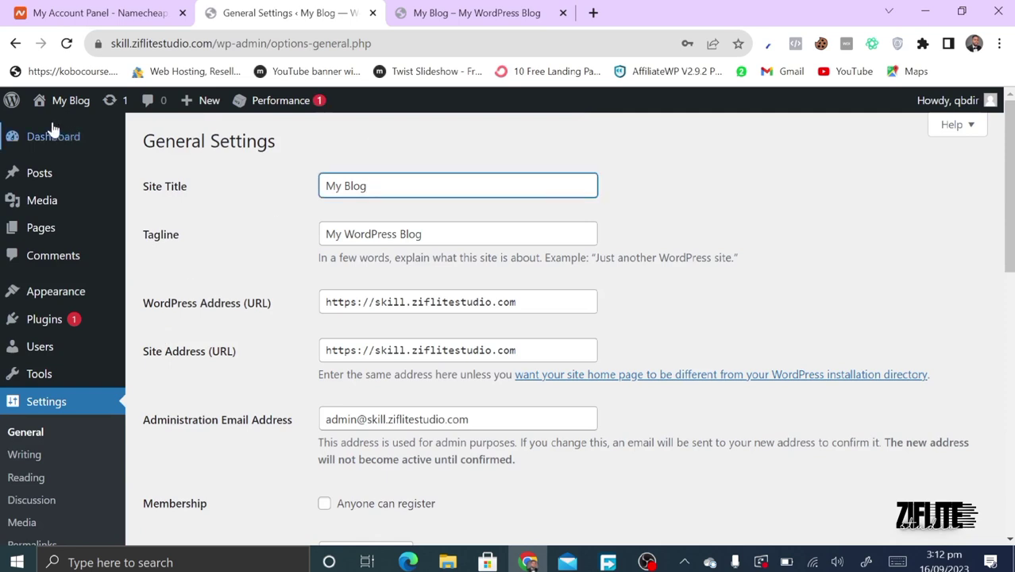
pyautogui.moveTo(63, 108)
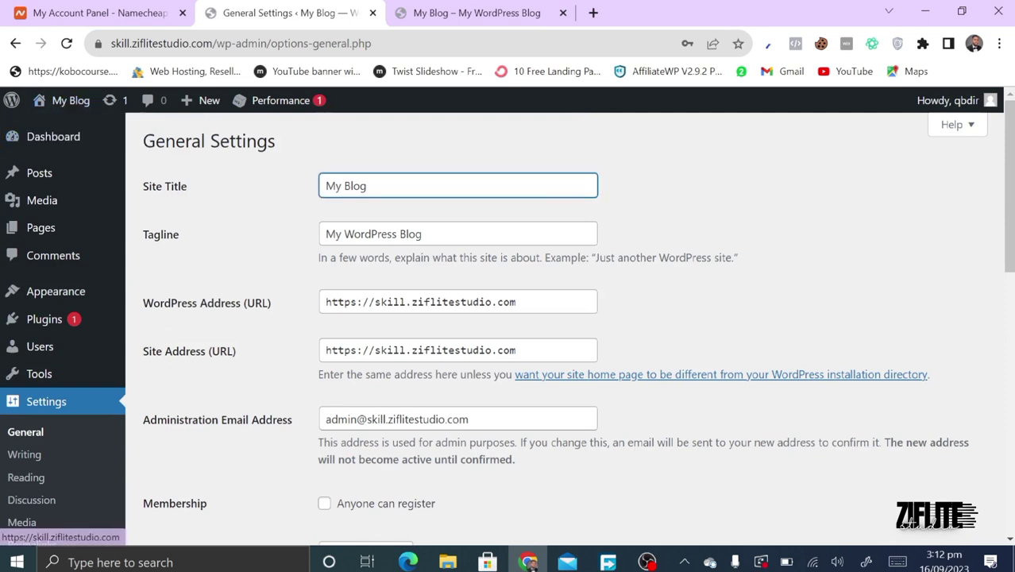
pyautogui.hotkey('ctrl', 'a')
pyautogui.press('BackSpace')
pyautogui.write('Tes')
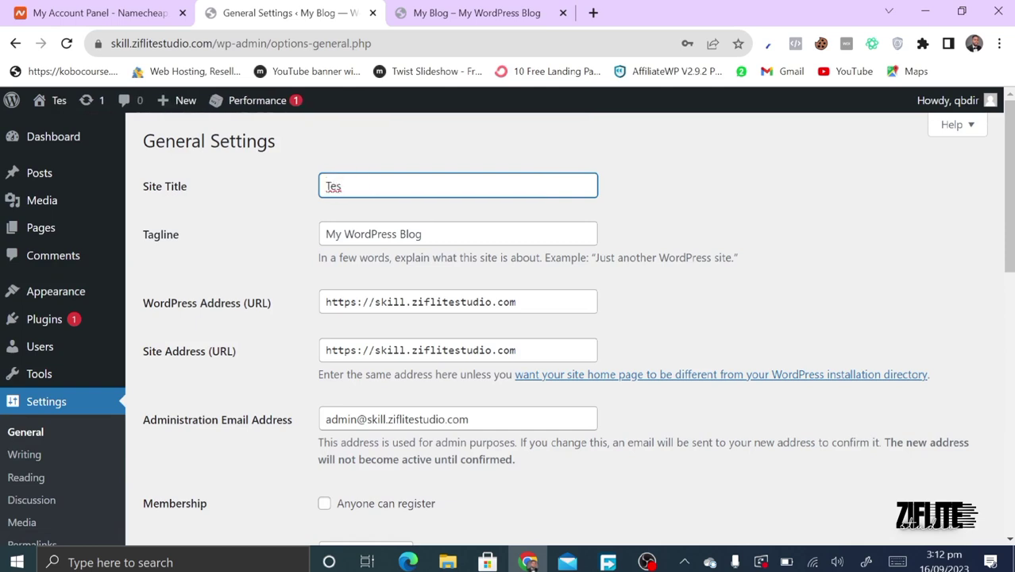
pyautogui.write('ting site')
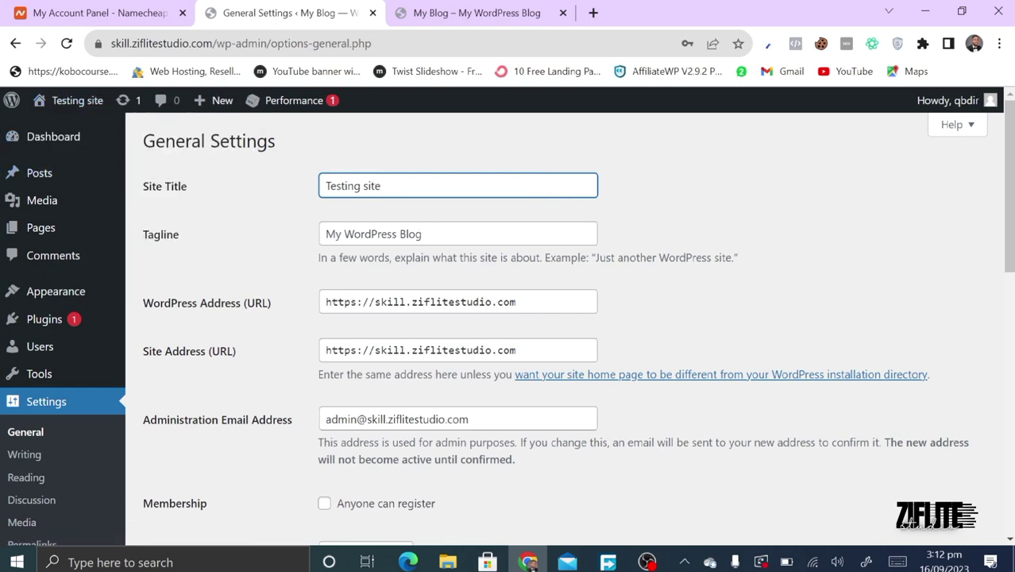
# Set the site's tagline to "Best in the world" and save the general settings
pyautogui.moveTo(445, 233); pyautogui.dragTo(322, 233)
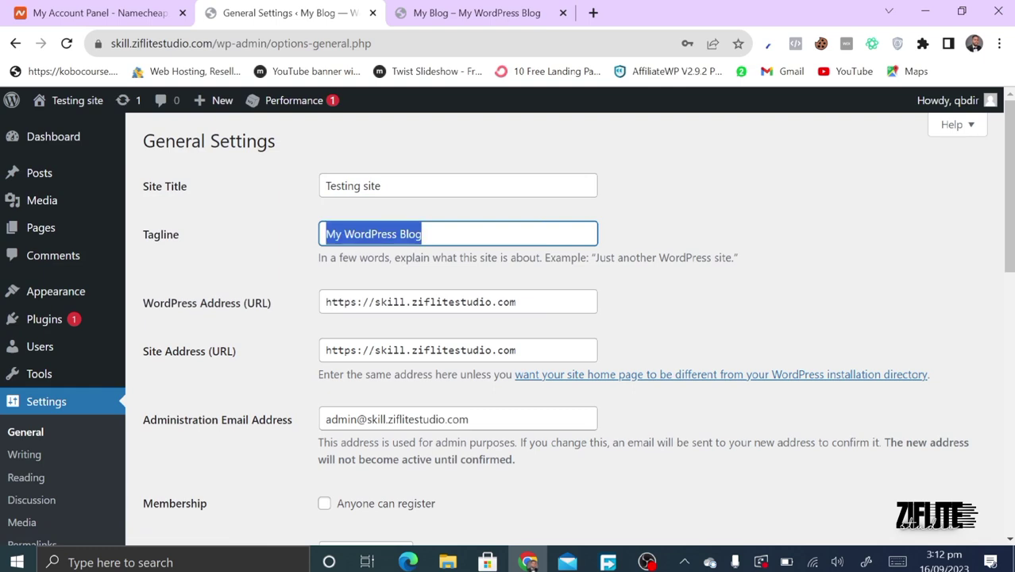
pyautogui.press('BackSpace')
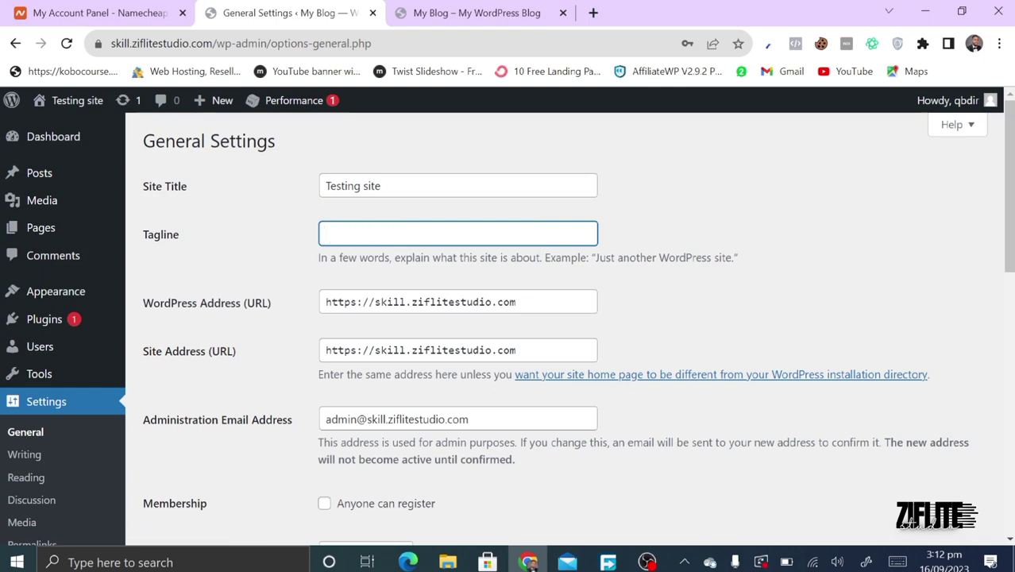
pyautogui.write('Be')
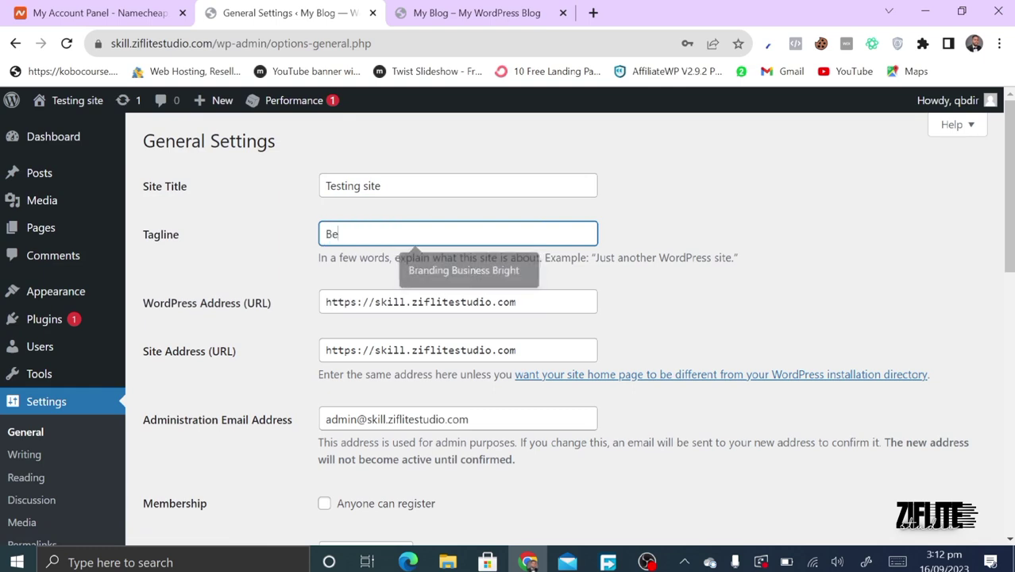
pyautogui.write('st in th')
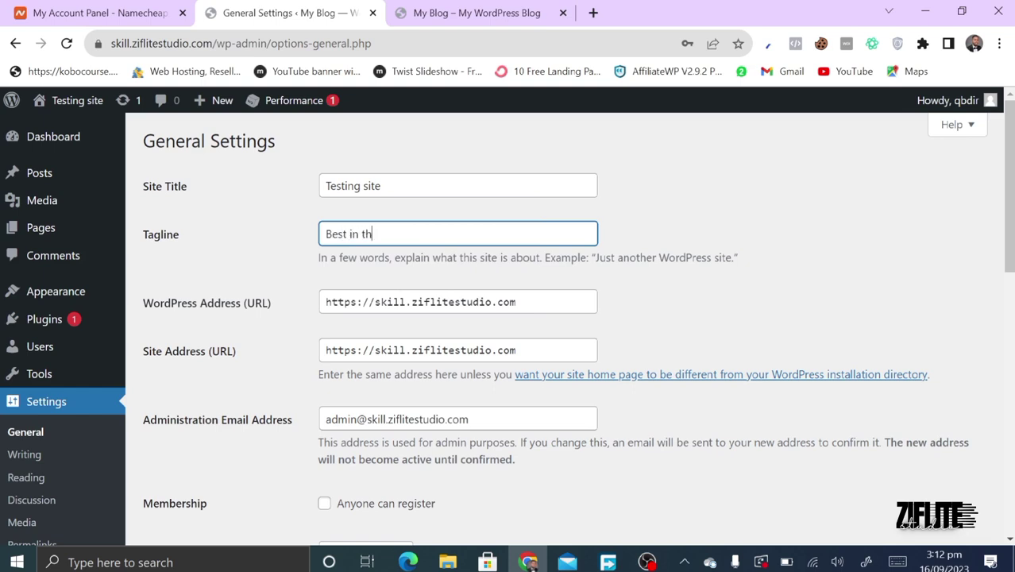
pyautogui.write('e world')
pyautogui.press('Return')
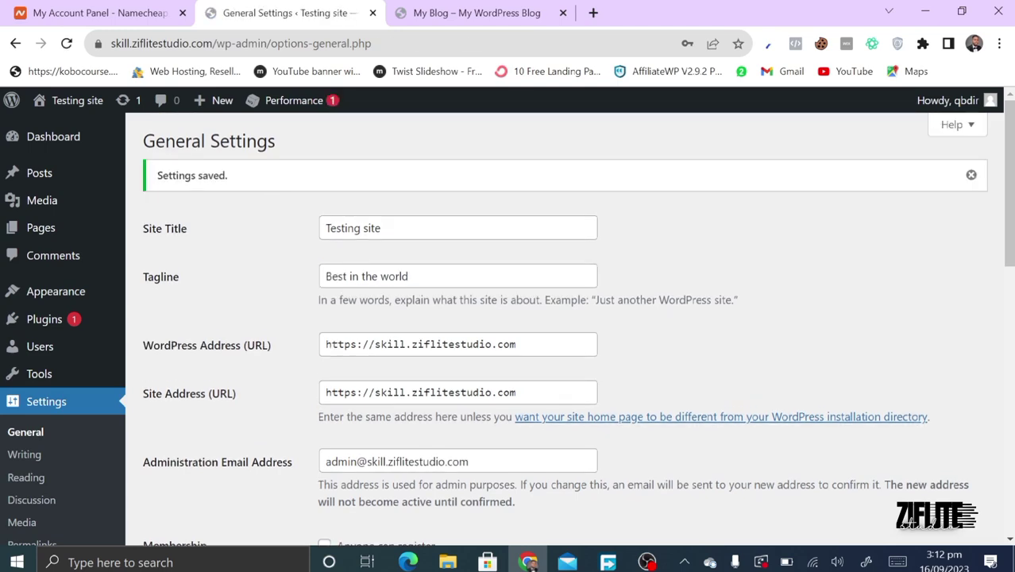
# Look through the general settings, from the WordPress and site addresses to the date and time formats
pyautogui.click(350, 344)
pyautogui.scroll(-8, 256, 479)
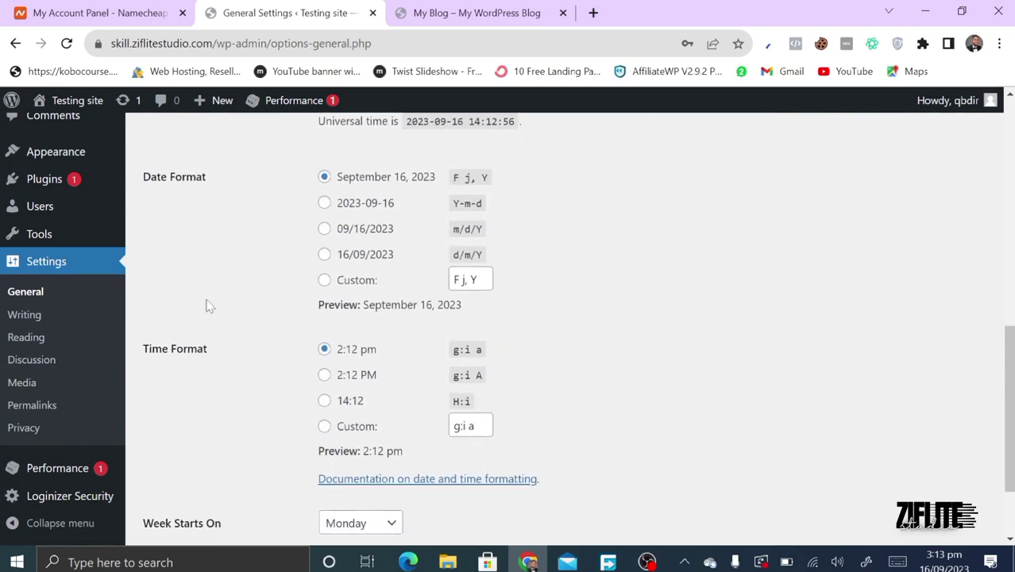
pyautogui.scroll(-2, 199, 366)
pyautogui.click(184, 458)
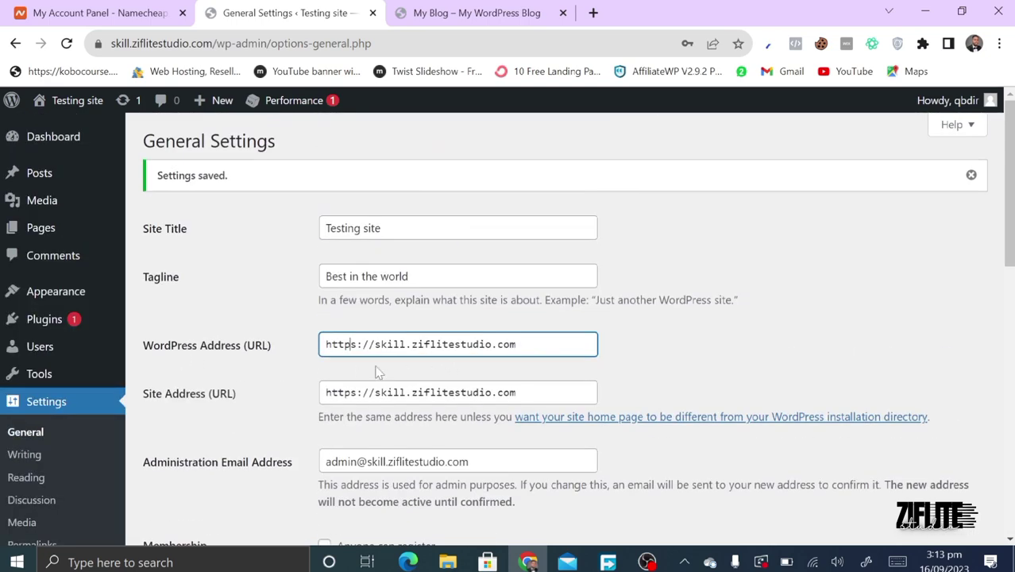
pyautogui.scroll(-3, 379, 371)
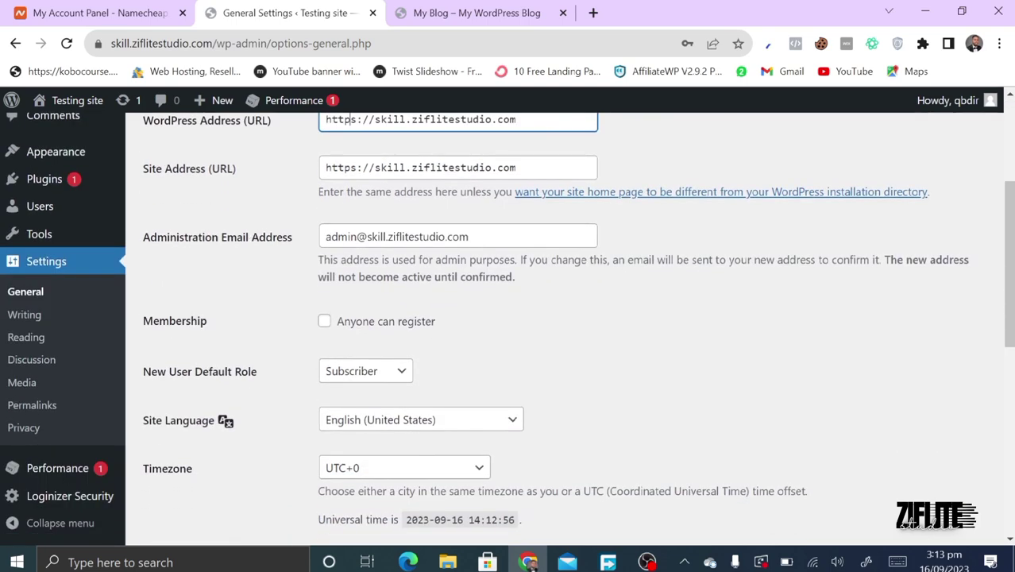
pyautogui.scroll(-1, 405, 357)
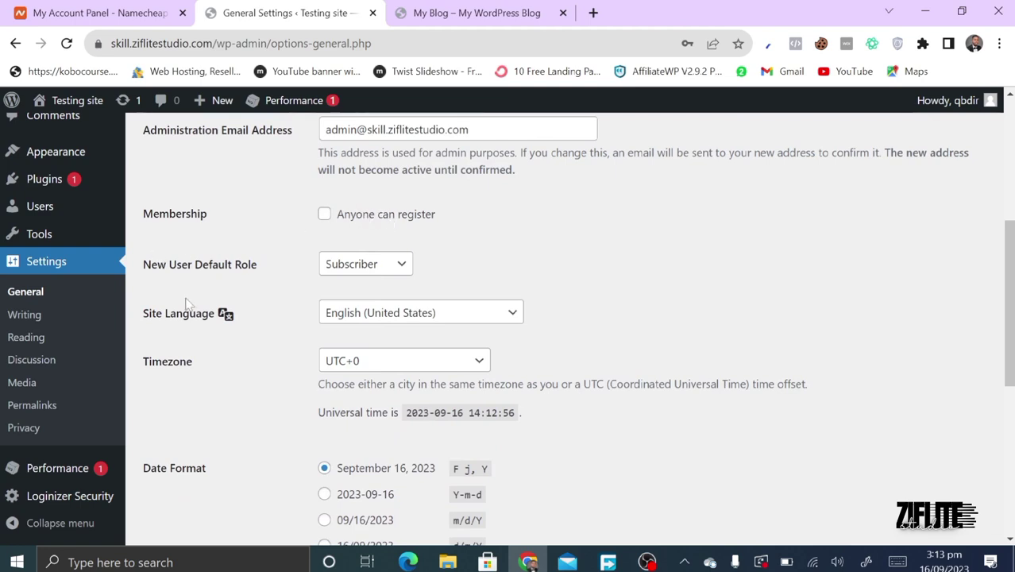
# Examine the default role choices for new users, the site language and the remaining general settings
pyautogui.click(376, 273)
pyautogui.click(378, 273)
pyautogui.click(381, 268)
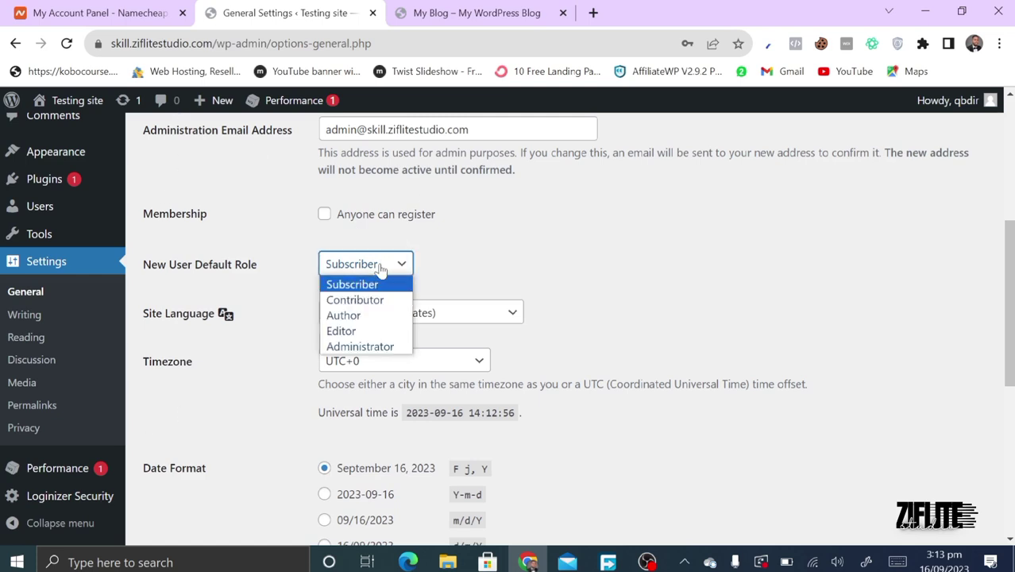
pyautogui.click(381, 268)
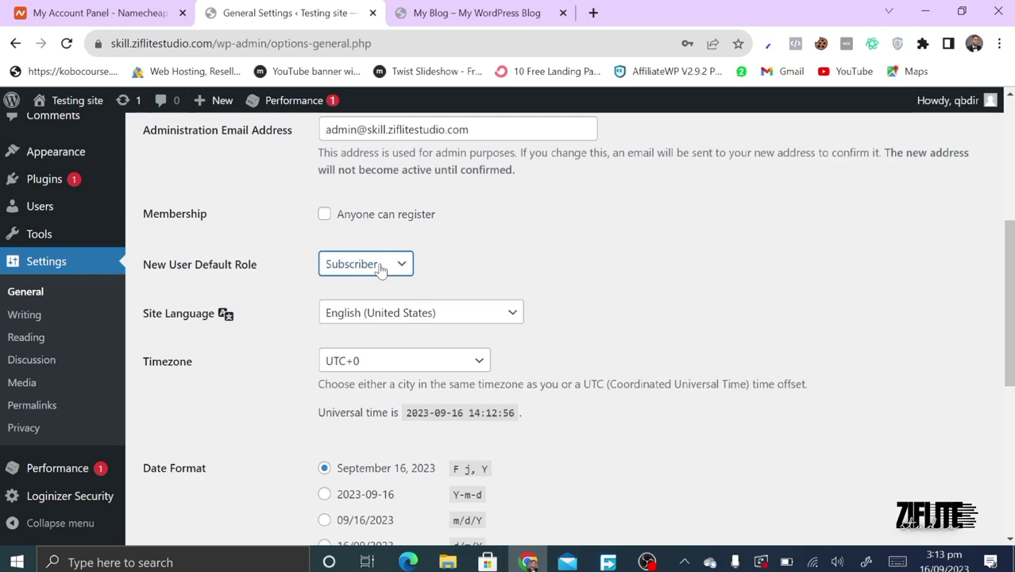
pyautogui.click(380, 268)
pyautogui.scroll(-1, 381, 269)
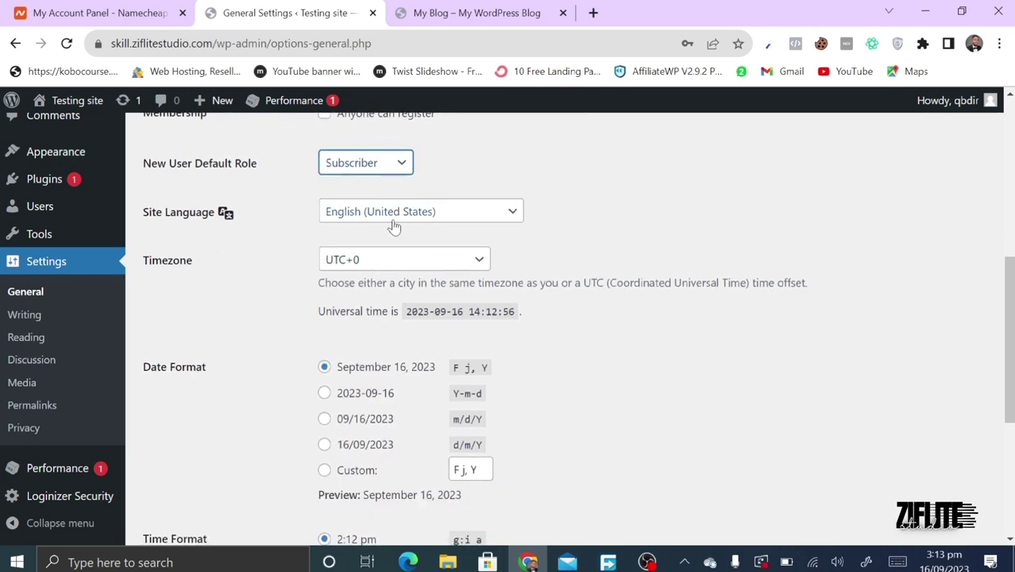
pyautogui.click(393, 227)
pyautogui.click(393, 227)
pyautogui.scroll(-3, 295, 427)
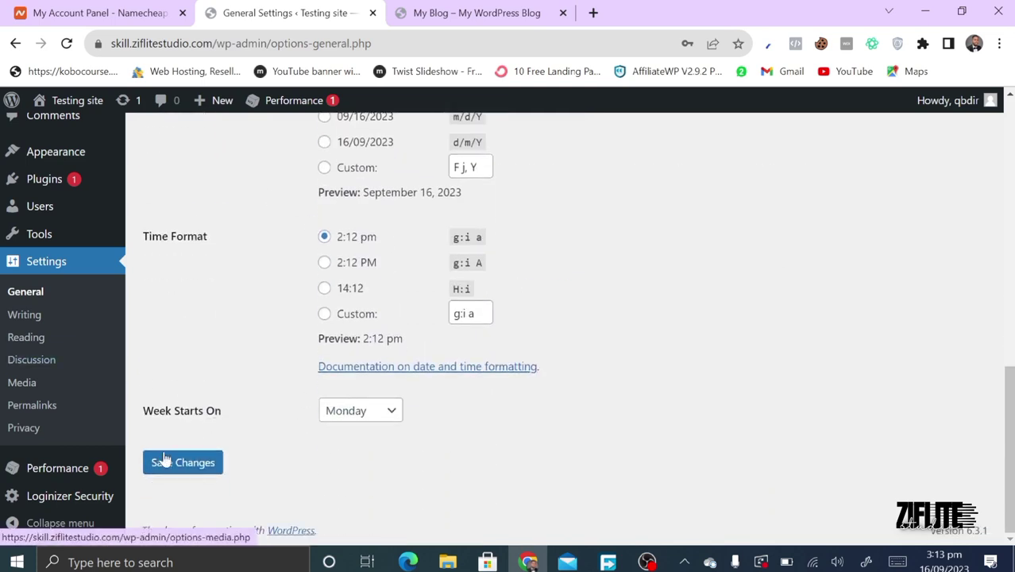
# Review the writing settings, including the default post category choices, the post-via-email options and the update services
pyautogui.click(64, 328)
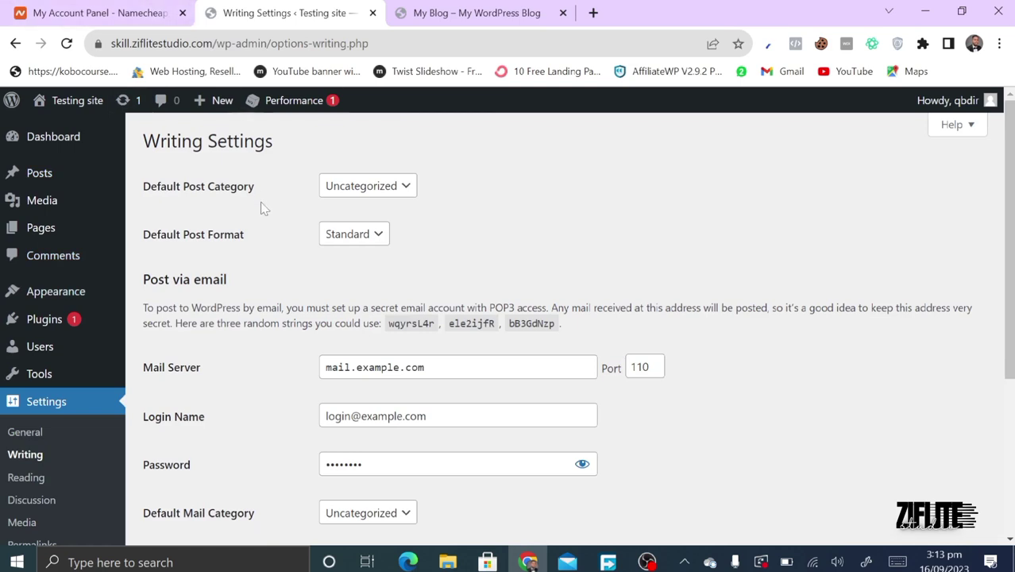
pyautogui.click(356, 189)
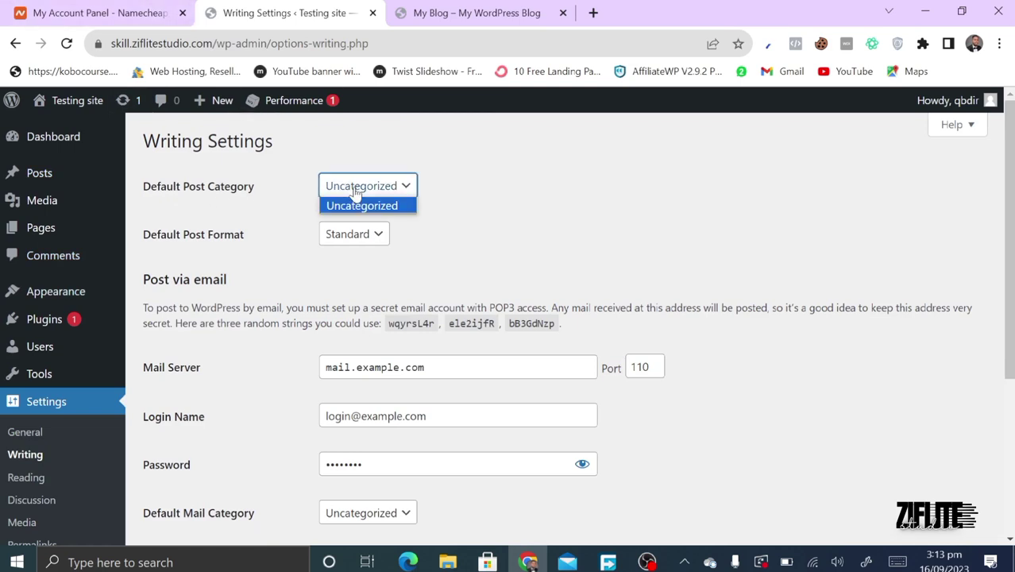
pyautogui.click(355, 190)
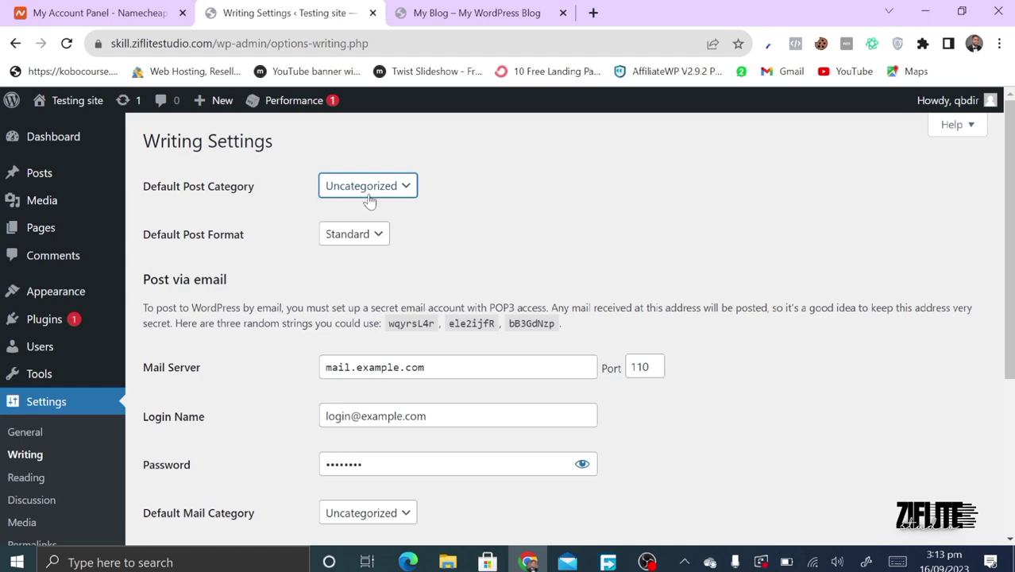
pyautogui.click(369, 197)
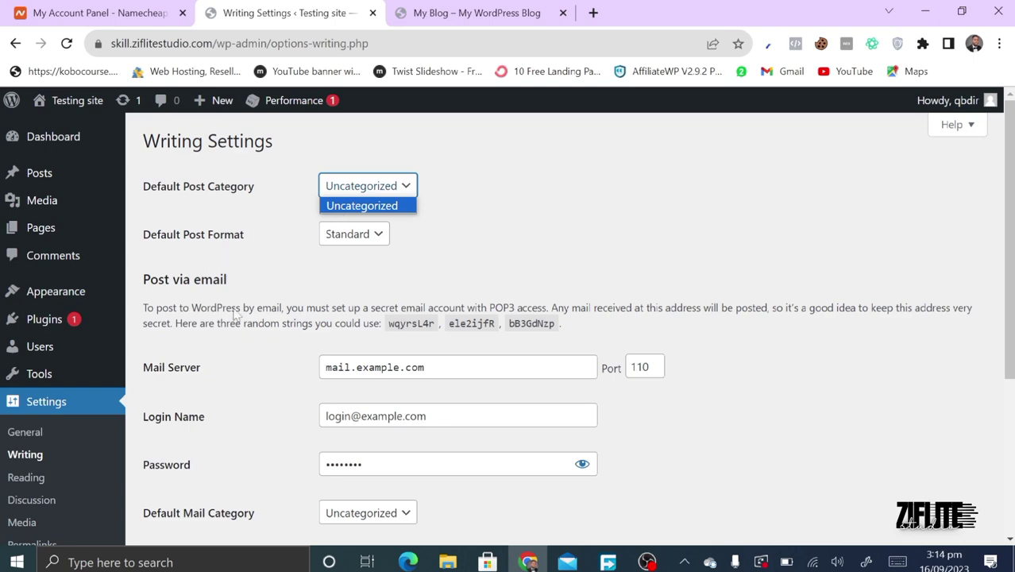
pyautogui.scroll(-3, 266, 340)
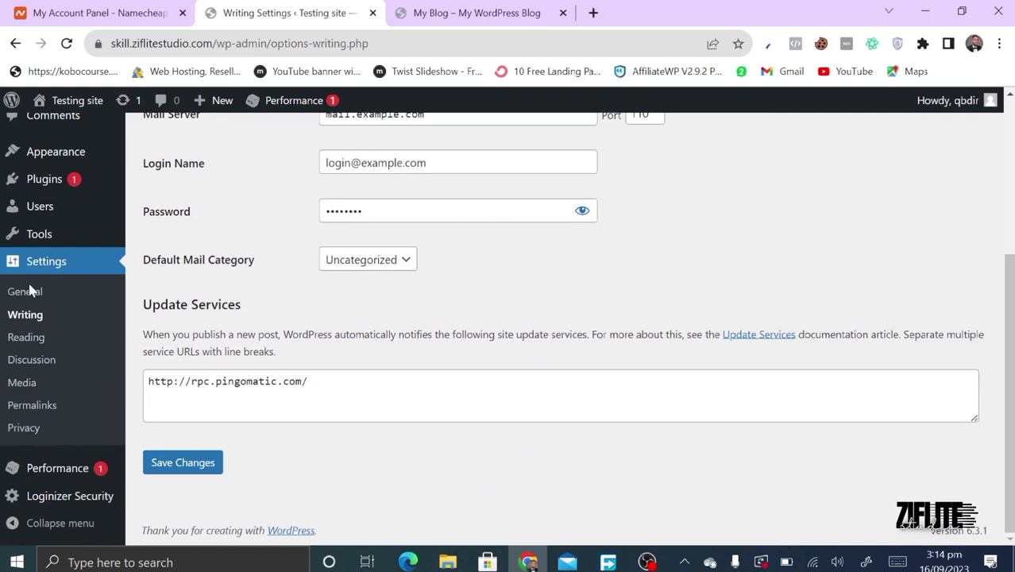
# View the homepage display options in the reading settings and switch to the site's live homepage
pyautogui.click(11, 341)
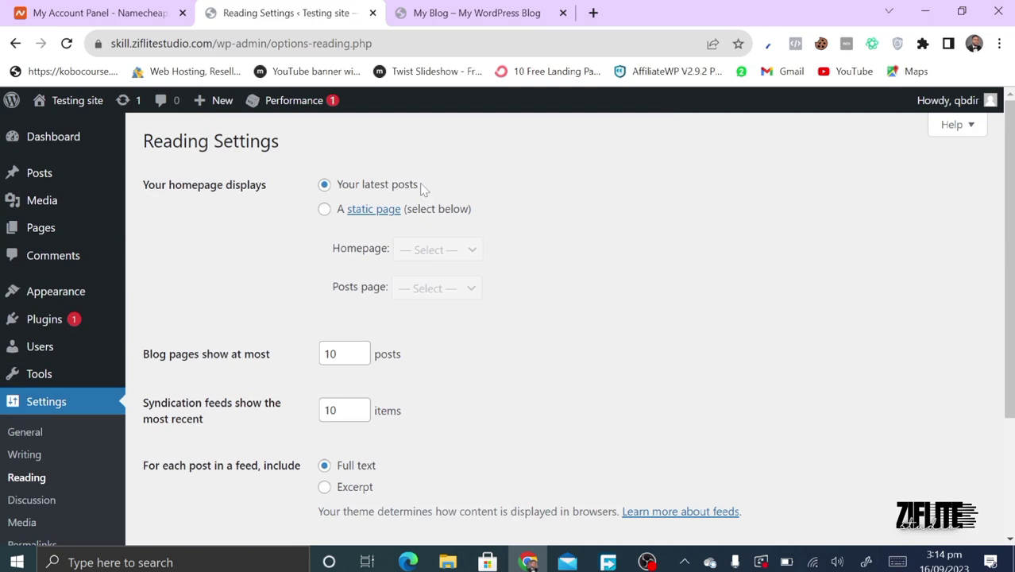
pyautogui.click(441, 13)
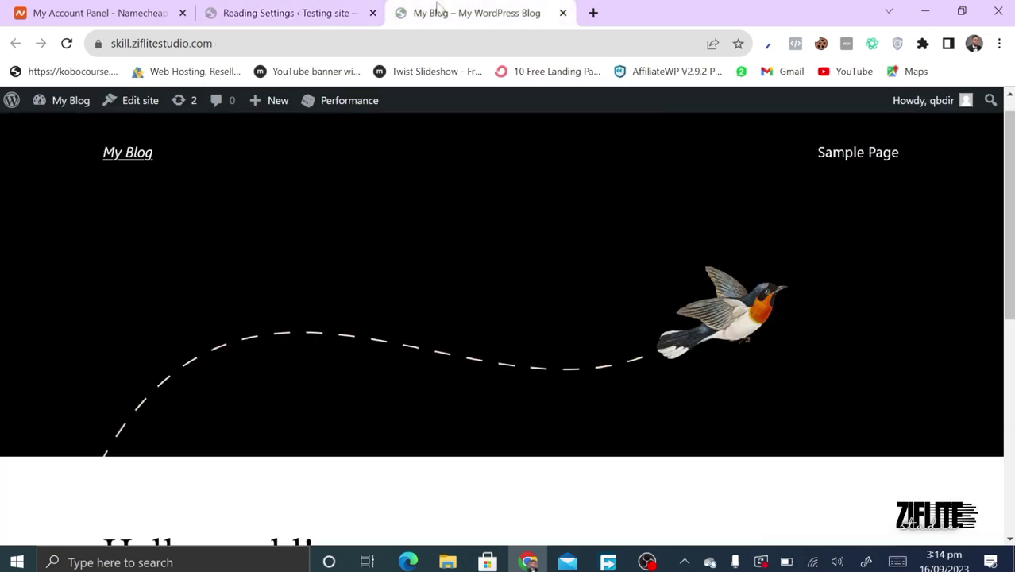
# Reload the live homepage and examine its header, latest posts and footer against the homepage display options in the reading settings
pyautogui.click(66, 44)
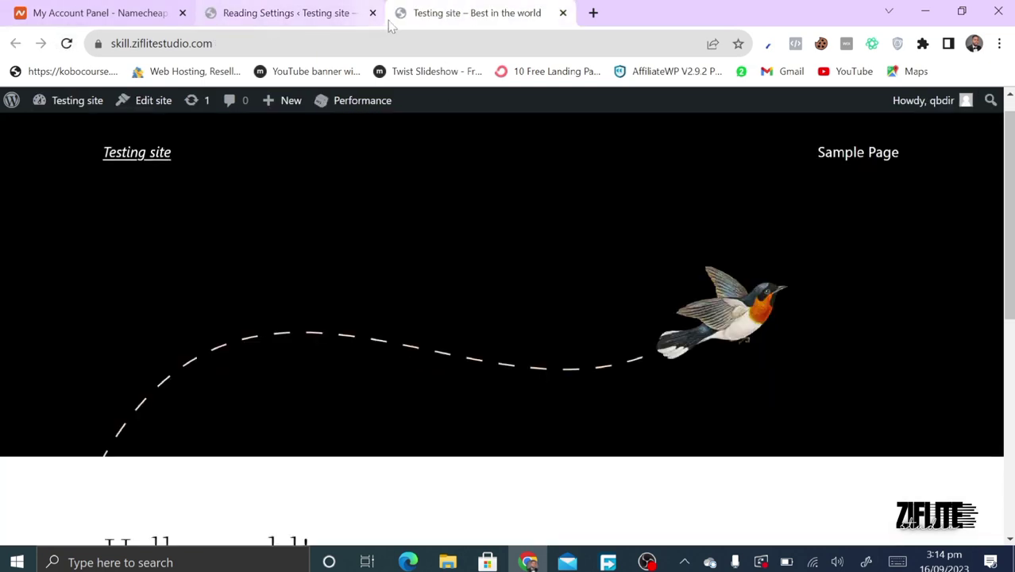
pyautogui.scroll(-5, 322, 359)
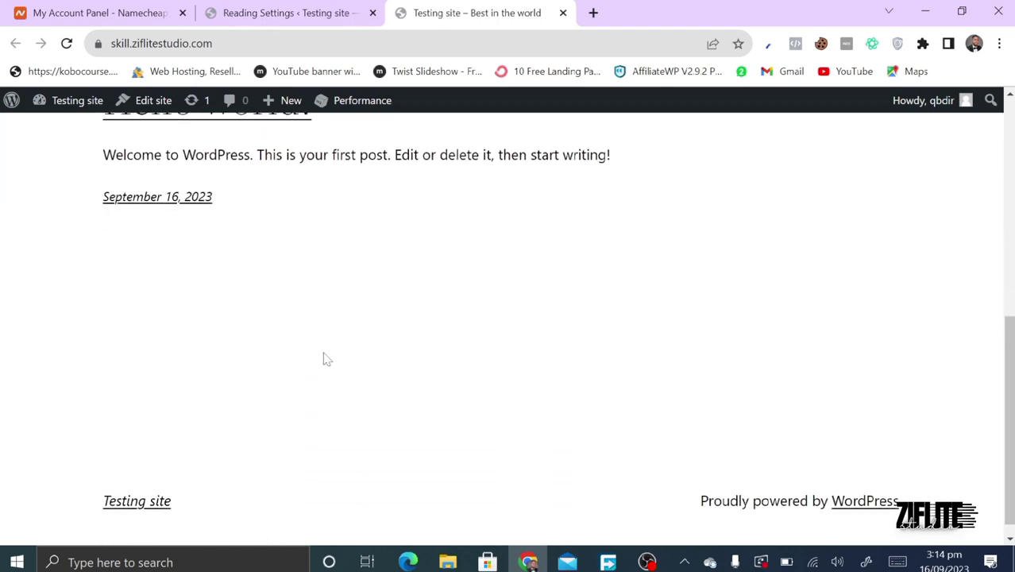
pyautogui.click(298, 9)
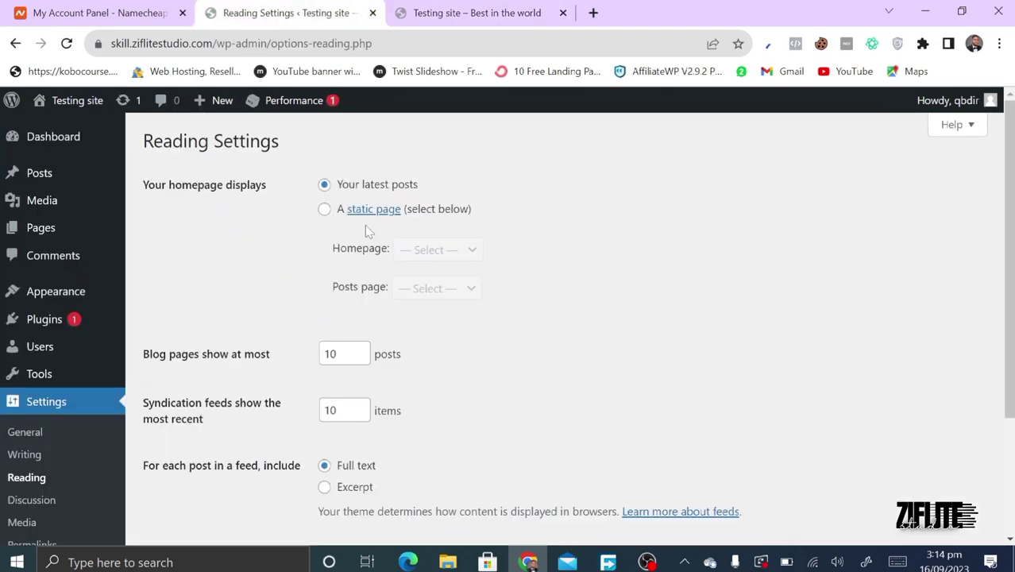
pyautogui.click(454, 12)
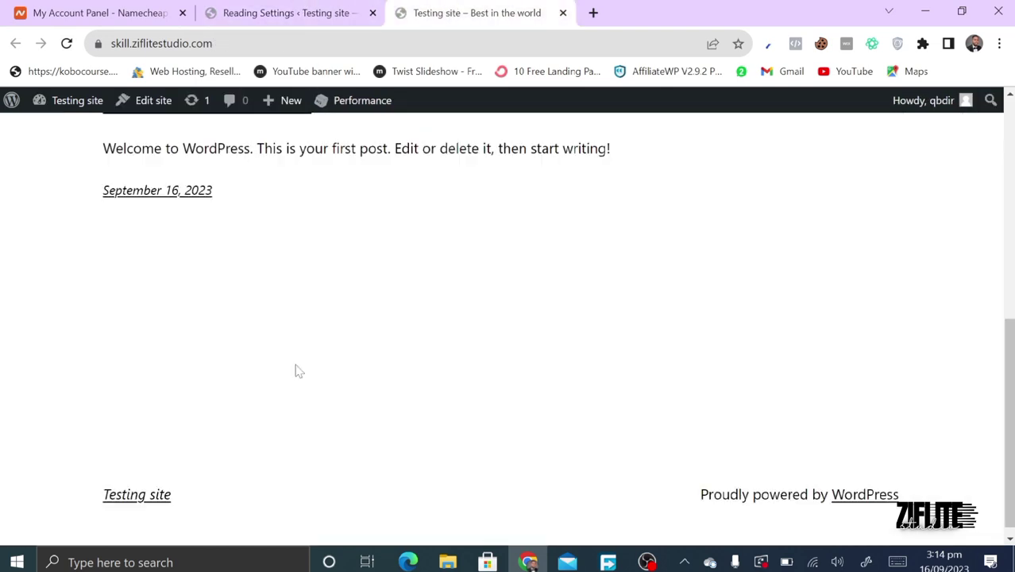
pyautogui.scroll(5, 295, 367)
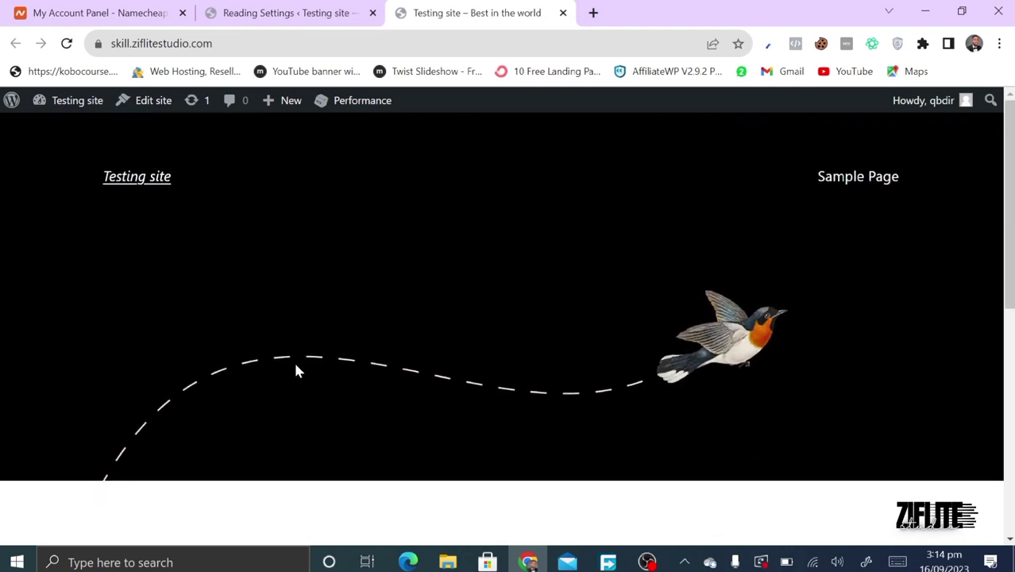
pyautogui.scroll(-4, 539, 358)
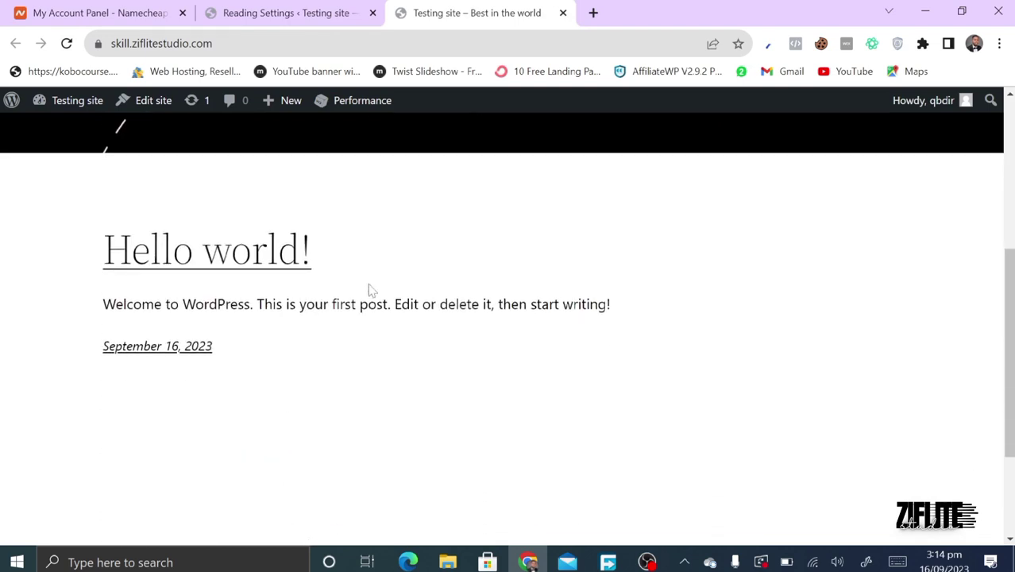
pyautogui.scroll(-2, 404, 368)
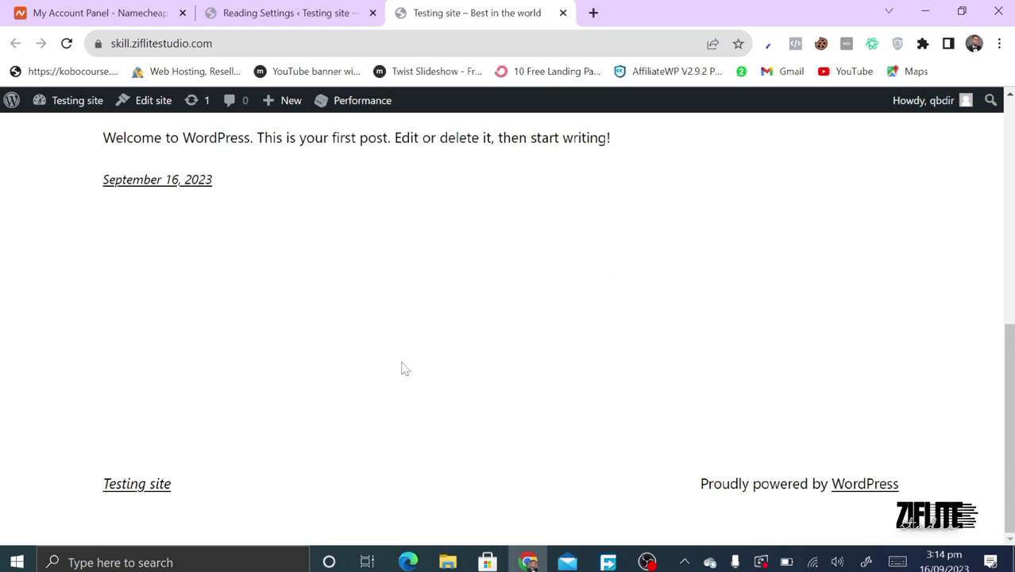
pyautogui.scroll(5, 404, 368)
# In the reading settings, try a static page as the homepage display, with Sample Page as the homepage
pyautogui.click(299, 12)
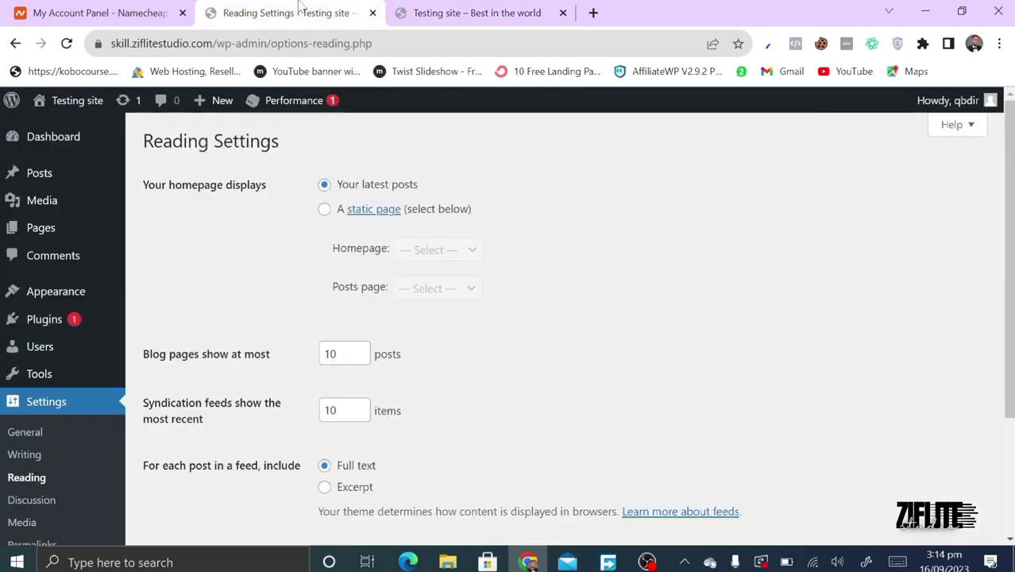
pyautogui.click(324, 210)
pyautogui.click(414, 256)
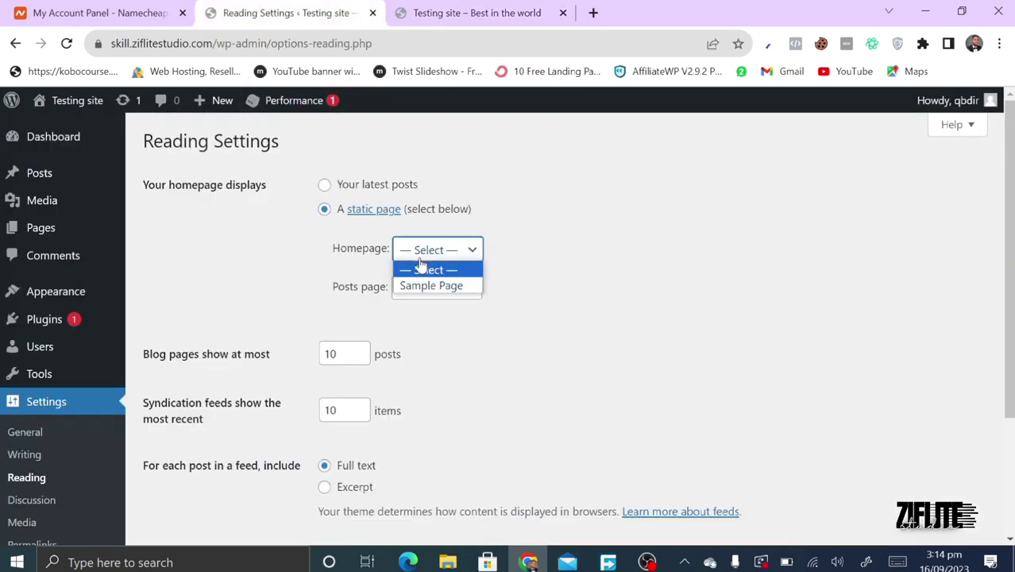
pyautogui.click(447, 289)
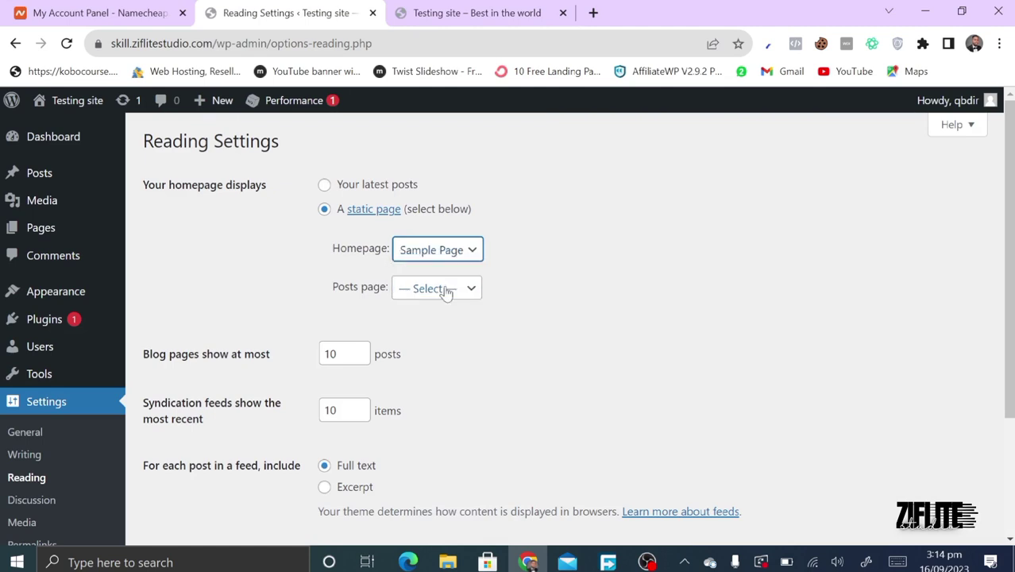
pyautogui.click(424, 253)
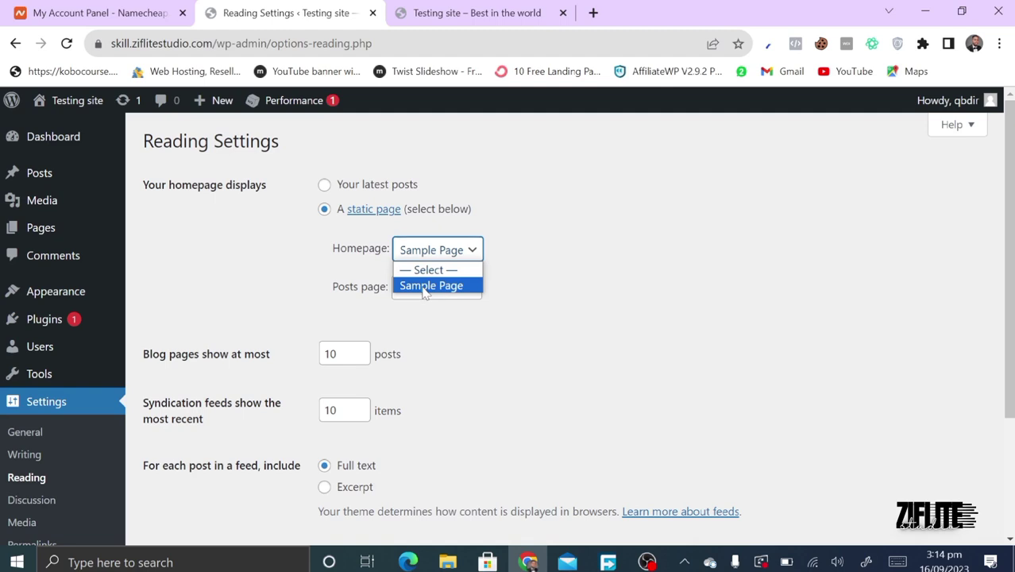
pyautogui.click(425, 287)
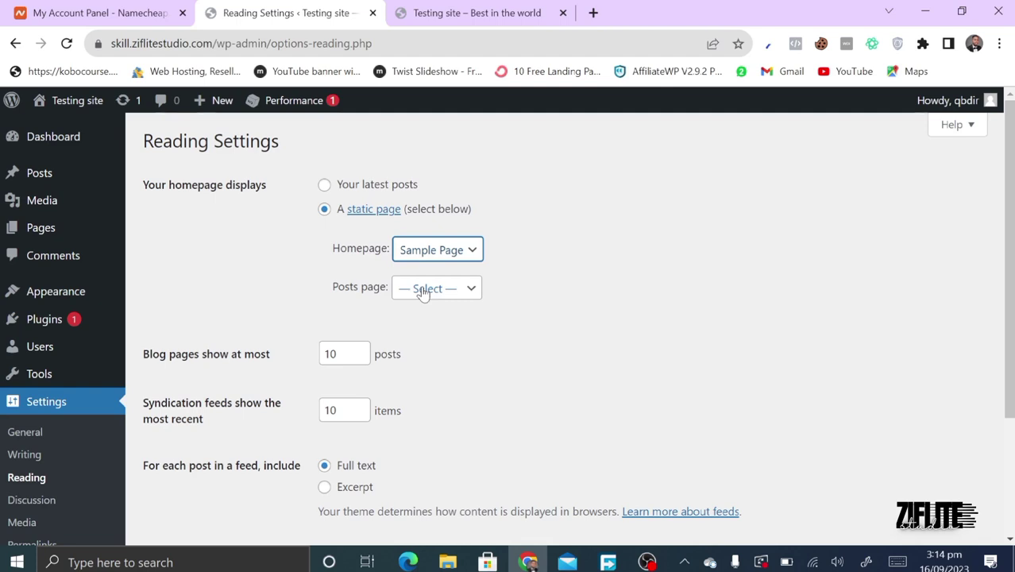
pyautogui.click(424, 257)
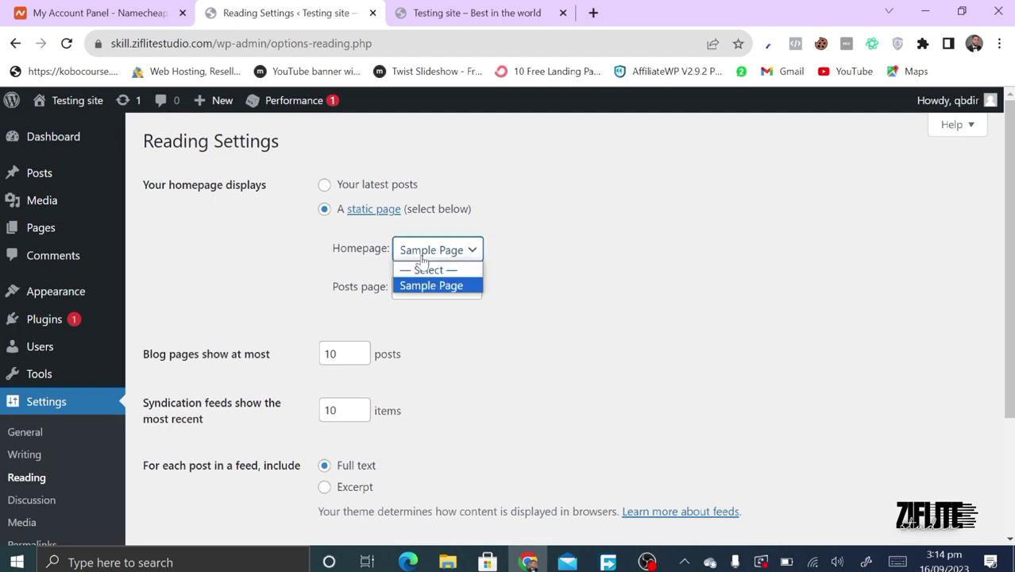
pyautogui.click(421, 255)
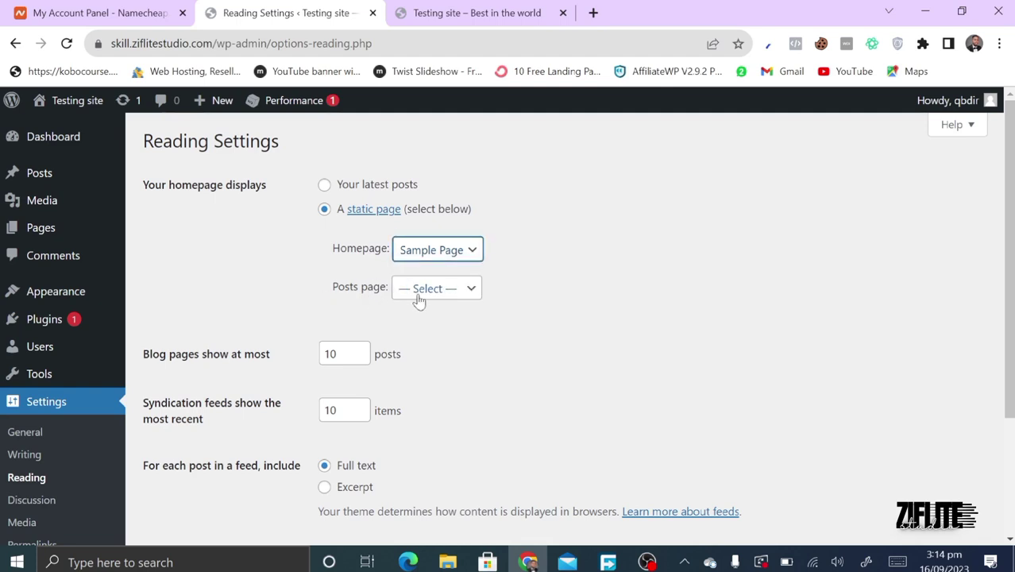
# View the choices for the posts page and the remaining reading settings, including feed content and search engine visibility
pyautogui.click(419, 294)
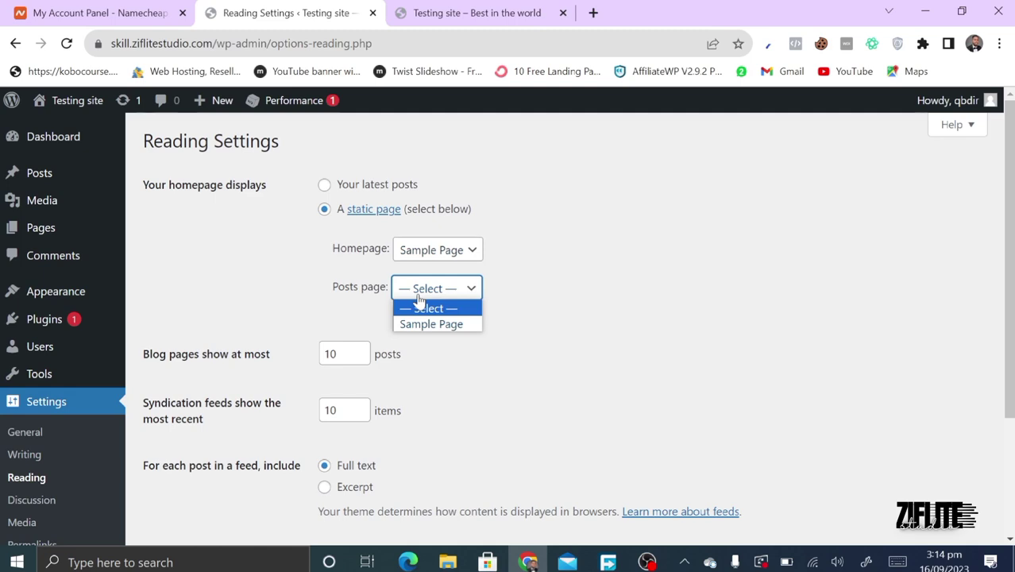
pyautogui.click(419, 297)
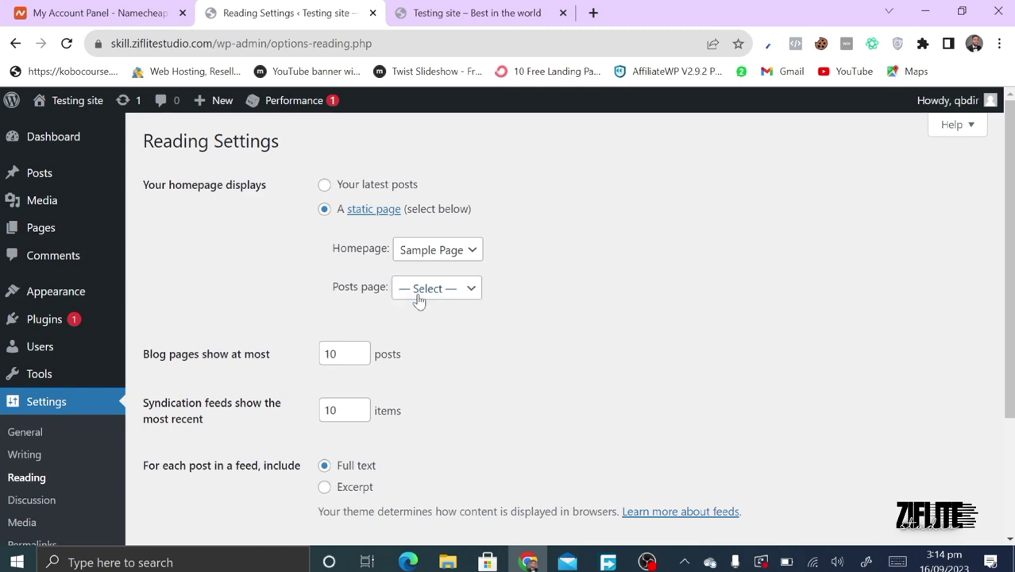
pyautogui.click(419, 296)
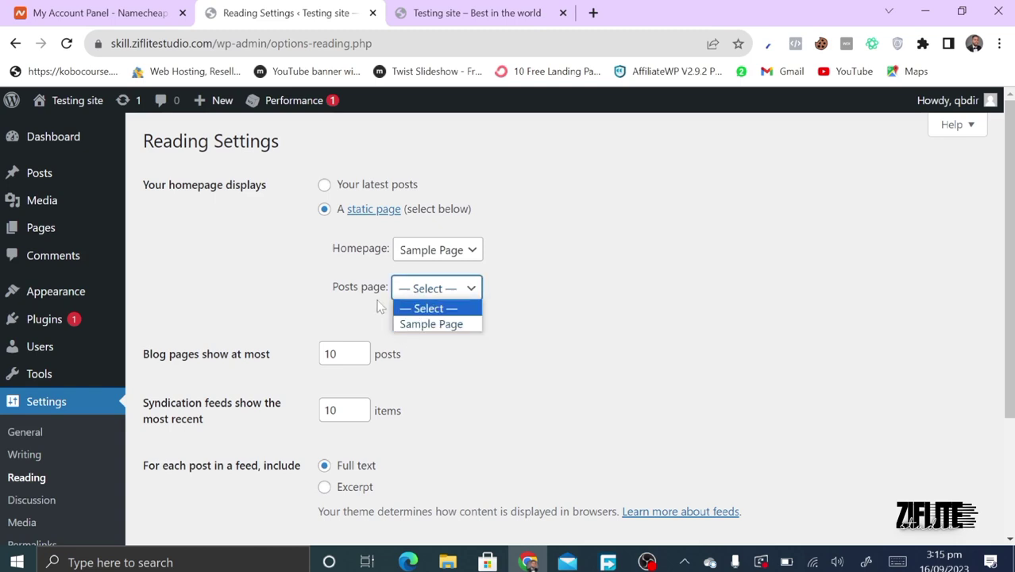
pyautogui.scroll(-3, 295, 353)
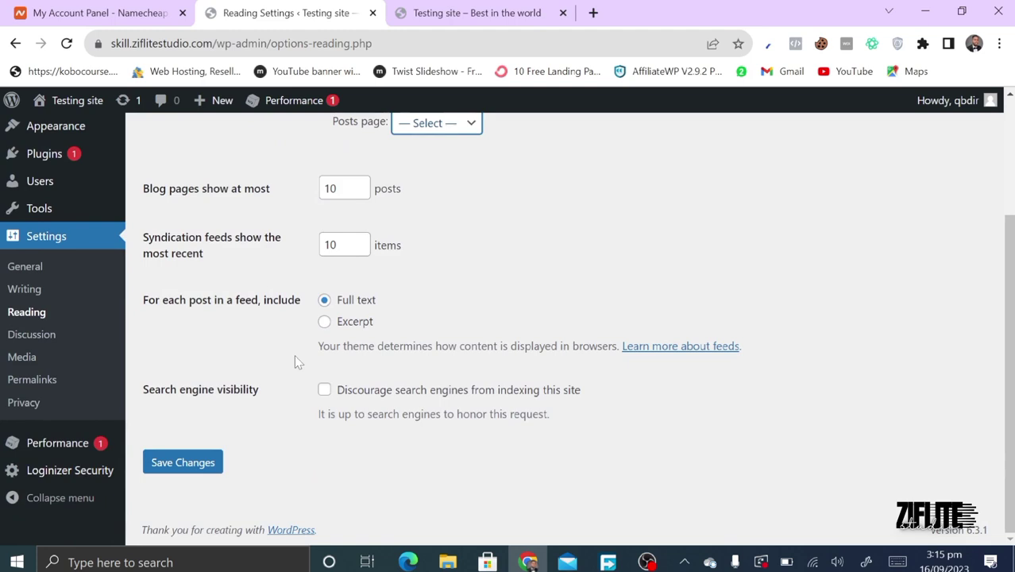
# Look through the discussion settings, from the default post and comment settings to comment moderation and default avatars
pyautogui.click(59, 340)
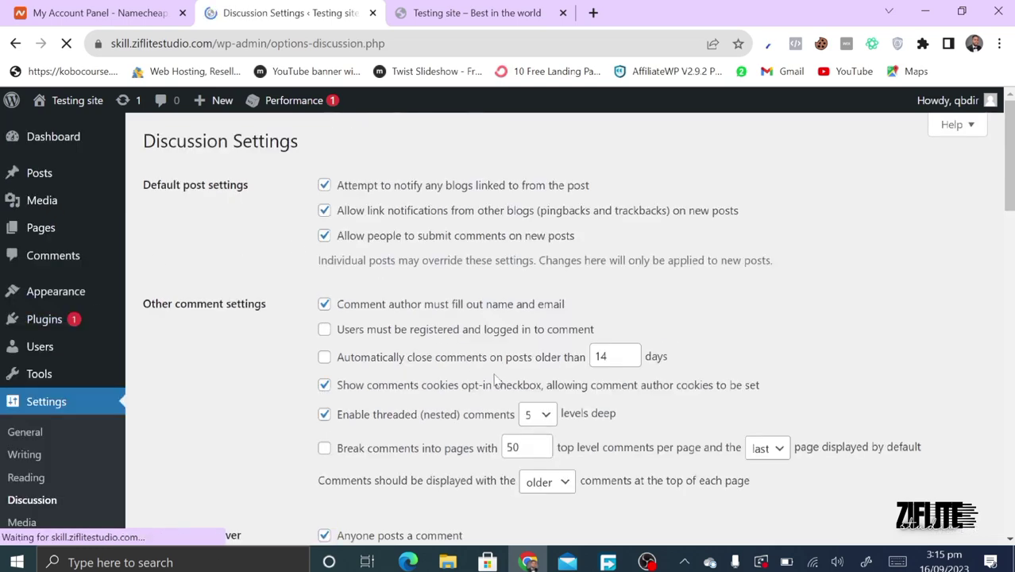
pyautogui.scroll(-2, 495, 381)
pyautogui.scroll(-4, 495, 380)
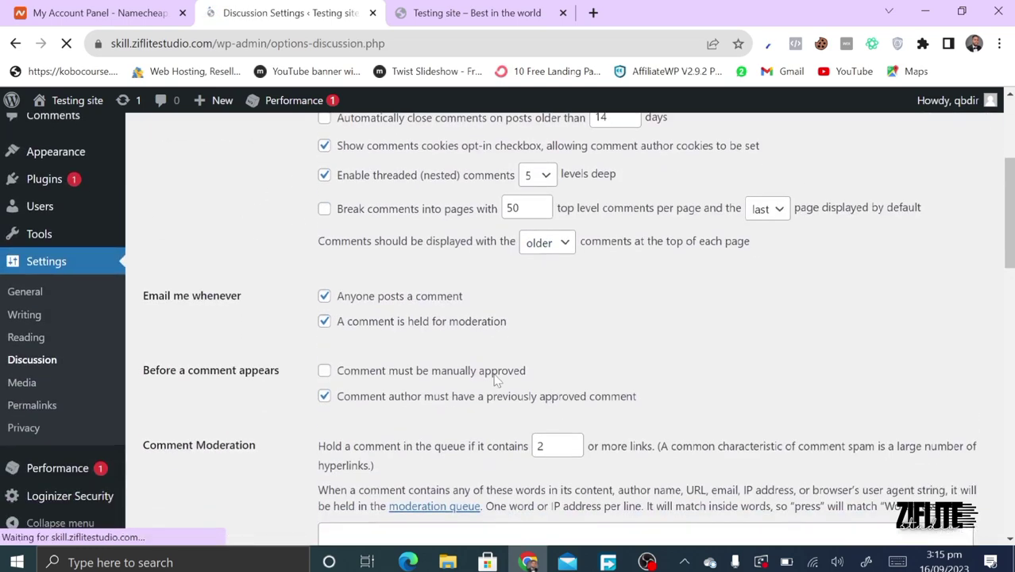
pyautogui.scroll(-10, 494, 380)
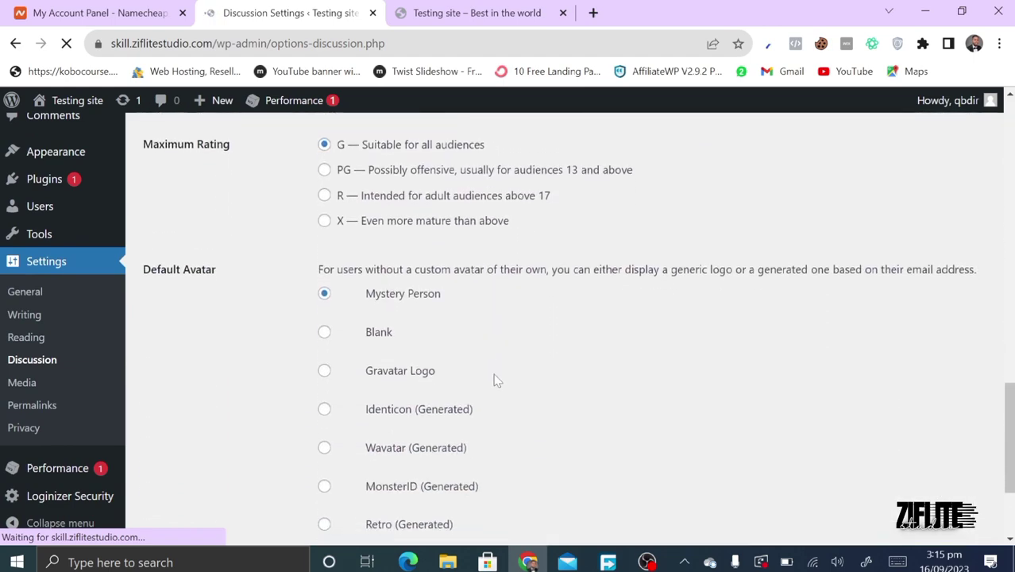
pyautogui.hotkey('ctrl', '+')
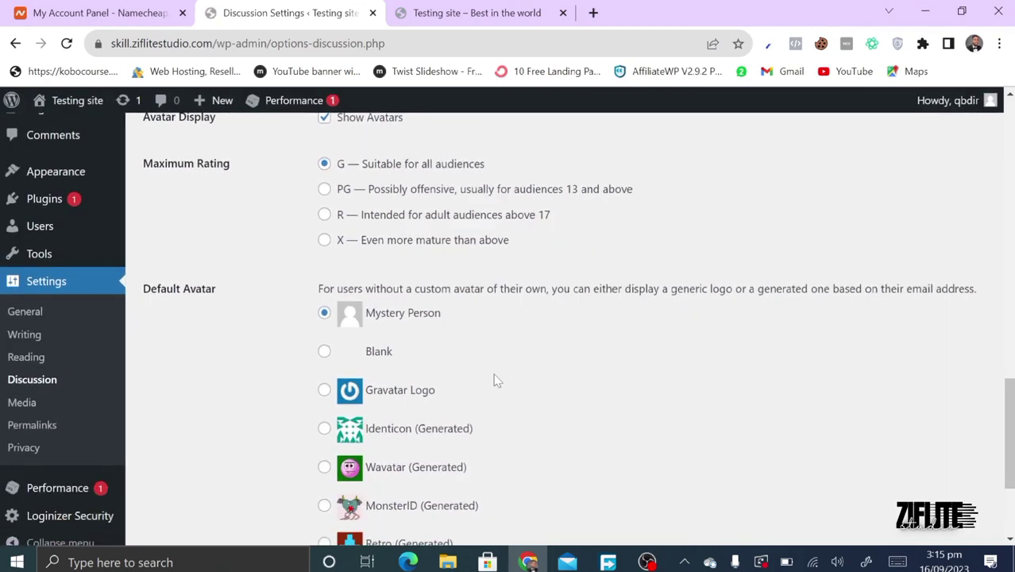
pyautogui.scroll(15, 494, 381)
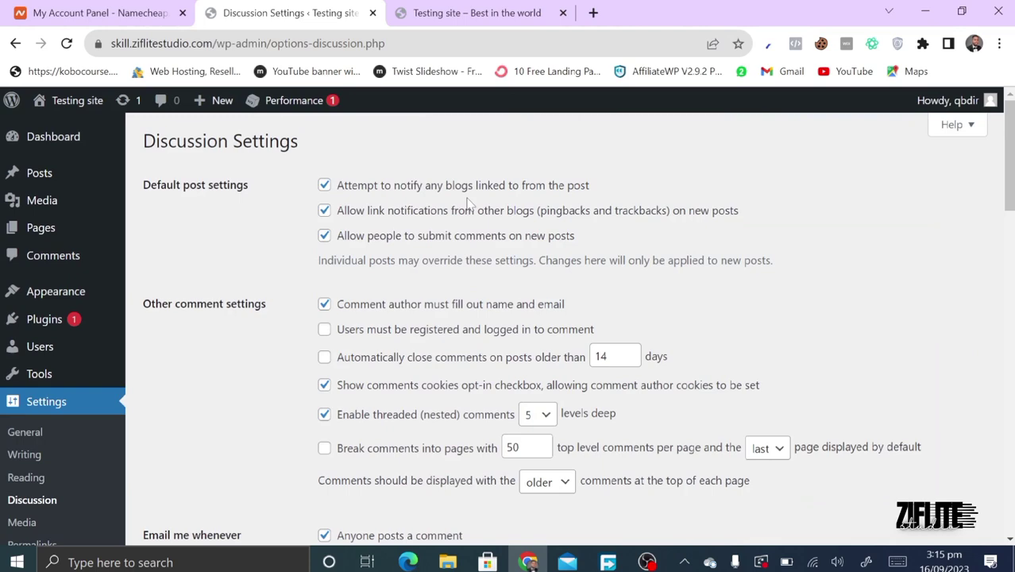
# Open the permalink settings and try the Post name permalink structure
pyautogui.scroll(-2, 23, 421)
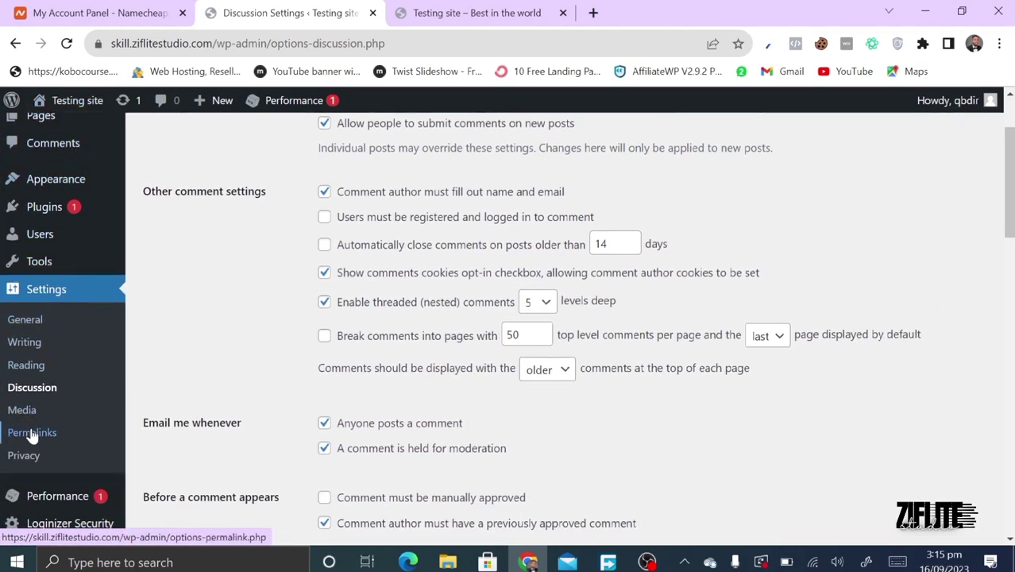
pyautogui.click(32, 435)
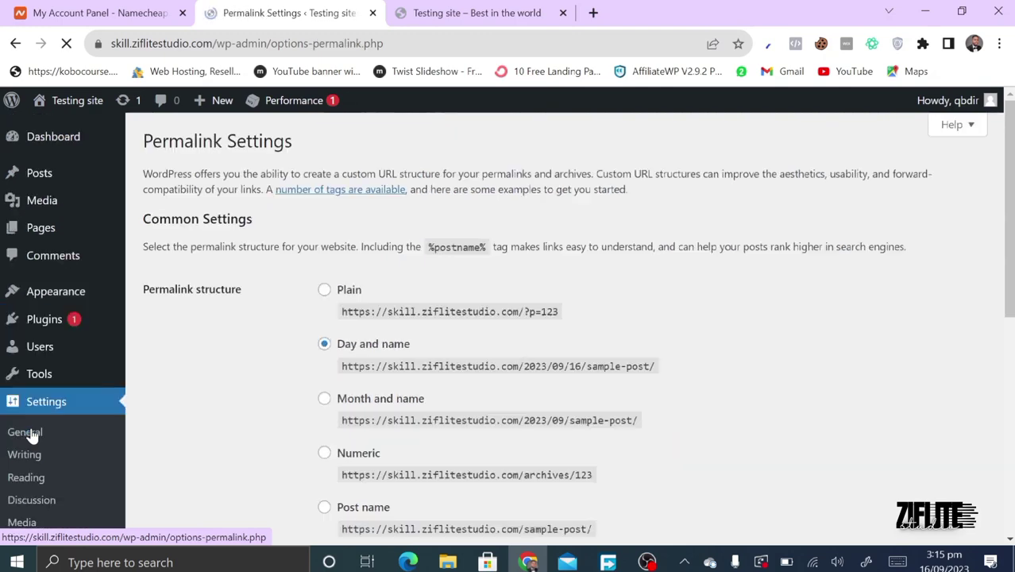
pyautogui.scroll(-2, 350, 346)
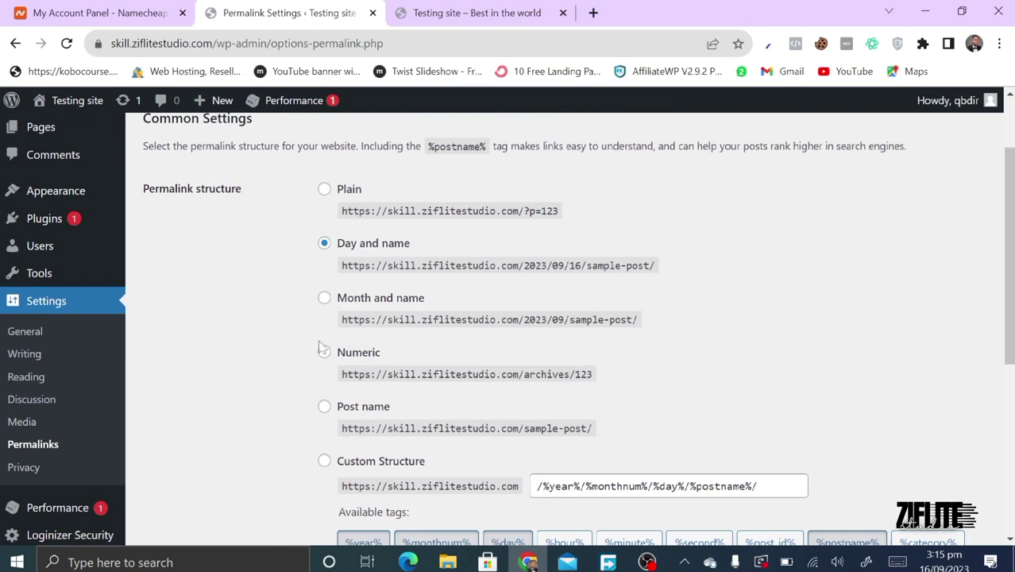
pyautogui.click(324, 407)
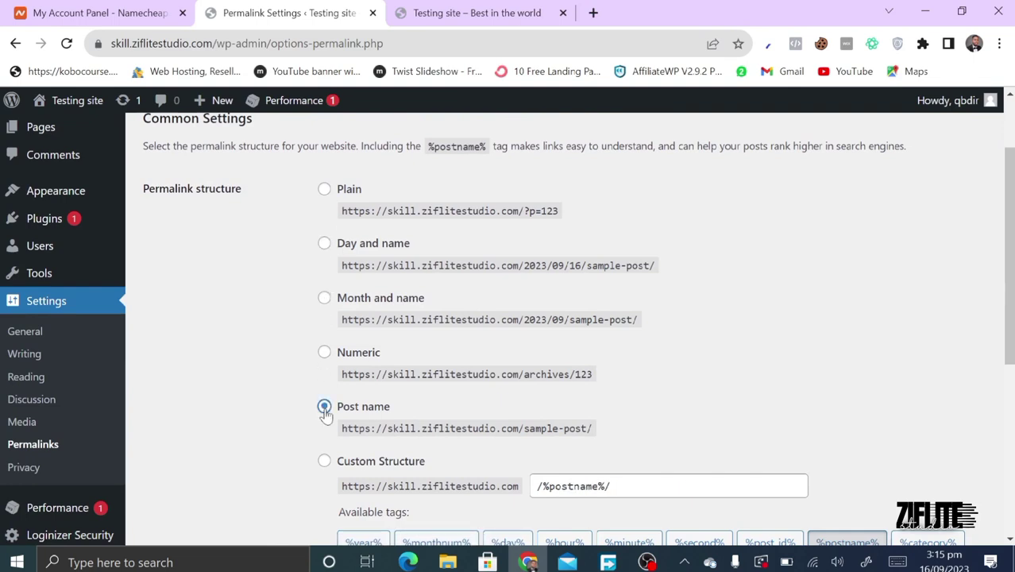
# Examine the custom structure tags and the optional category and tag bases in the permalink settings
pyautogui.scroll(-2, 380, 287)
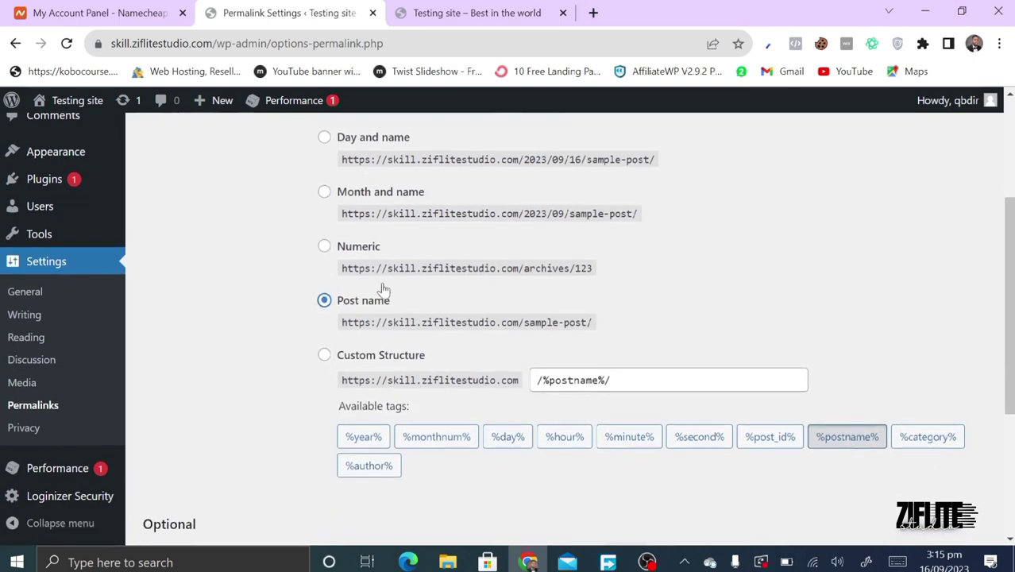
pyautogui.scroll(-1, 383, 288)
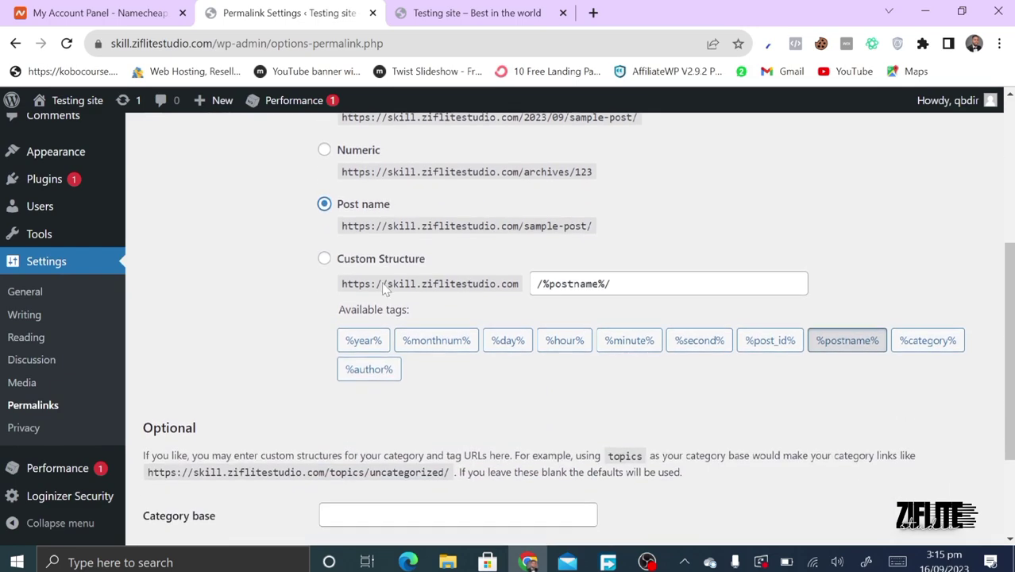
pyautogui.scroll(-2, 374, 238)
pyautogui.scroll(-1, 374, 242)
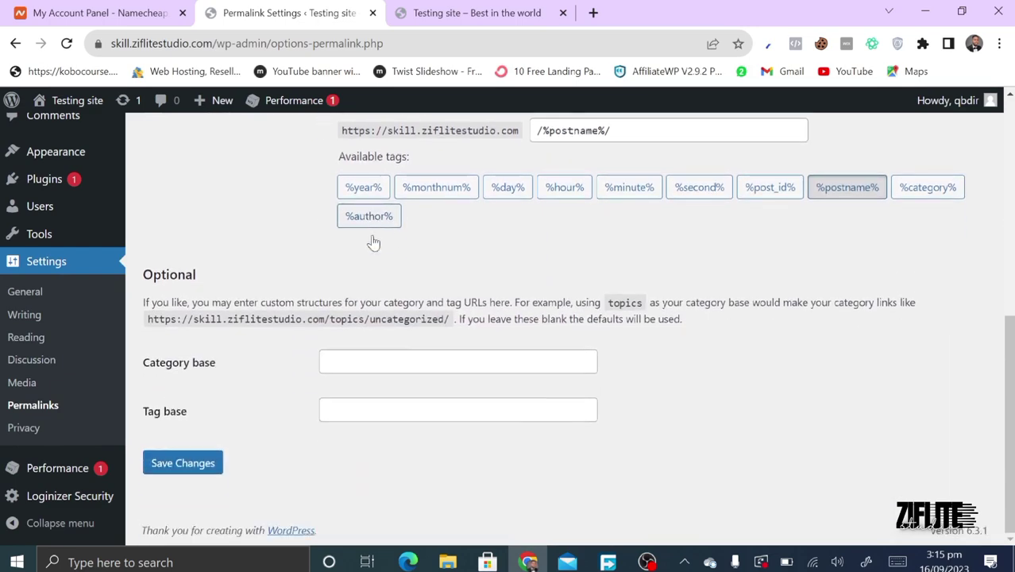
pyautogui.scroll(4, 376, 242)
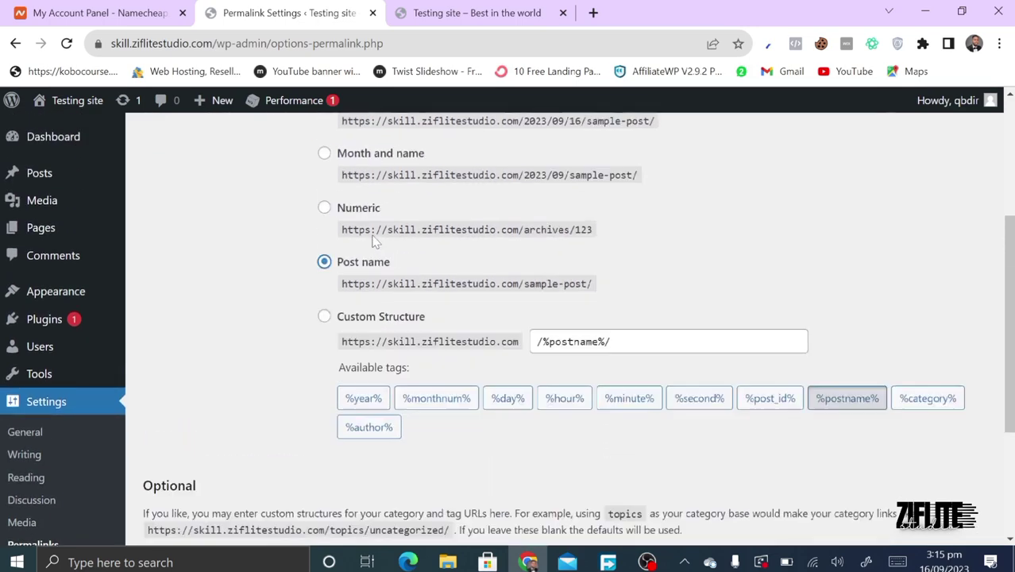
pyautogui.scroll(-4, 376, 242)
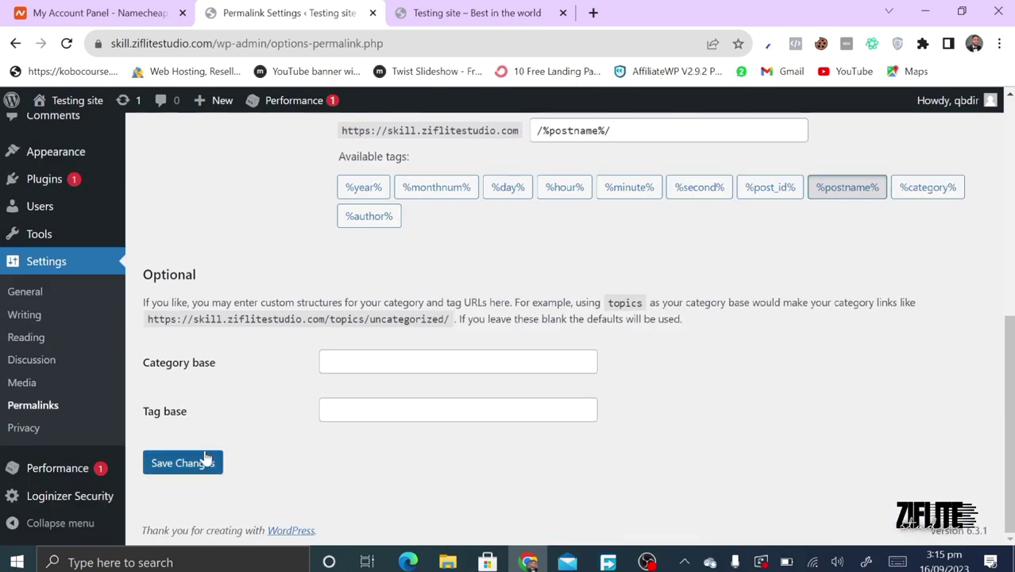
# Review the privacy settings, including the options for creating or changing the Privacy Policy page
pyautogui.click(30, 437)
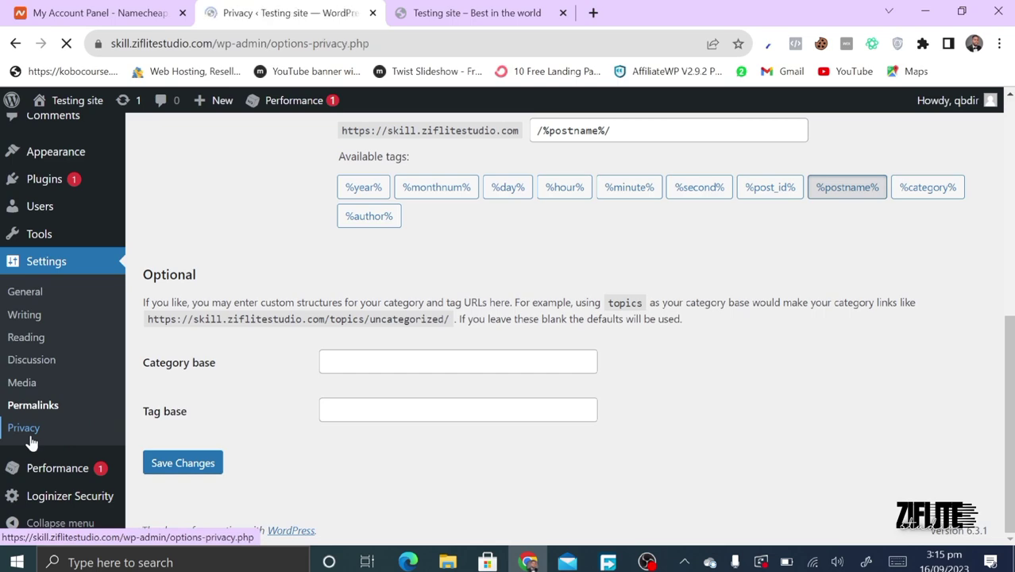
pyautogui.scroll(-2, 245, 477)
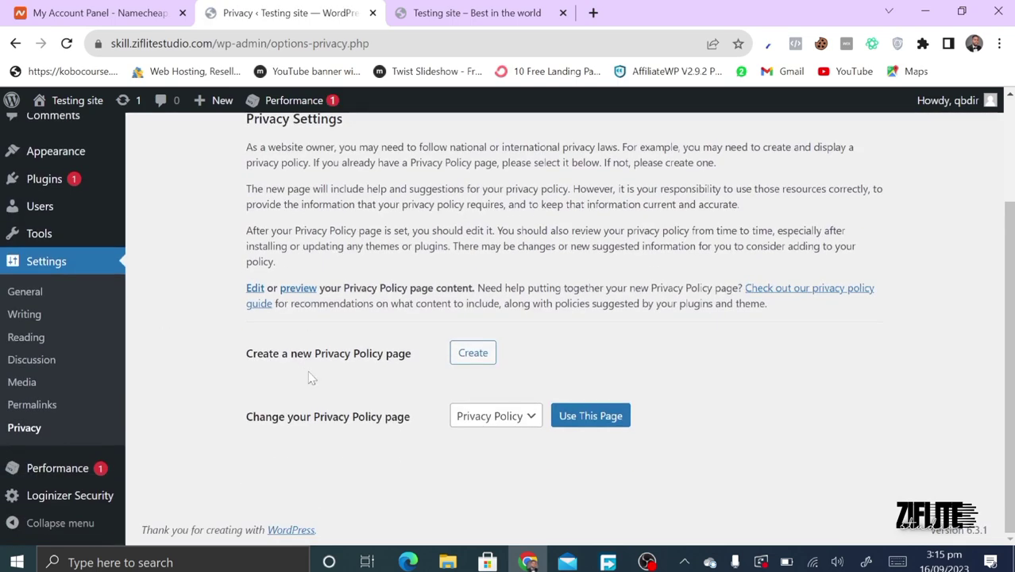
pyautogui.scroll(3, 376, 426)
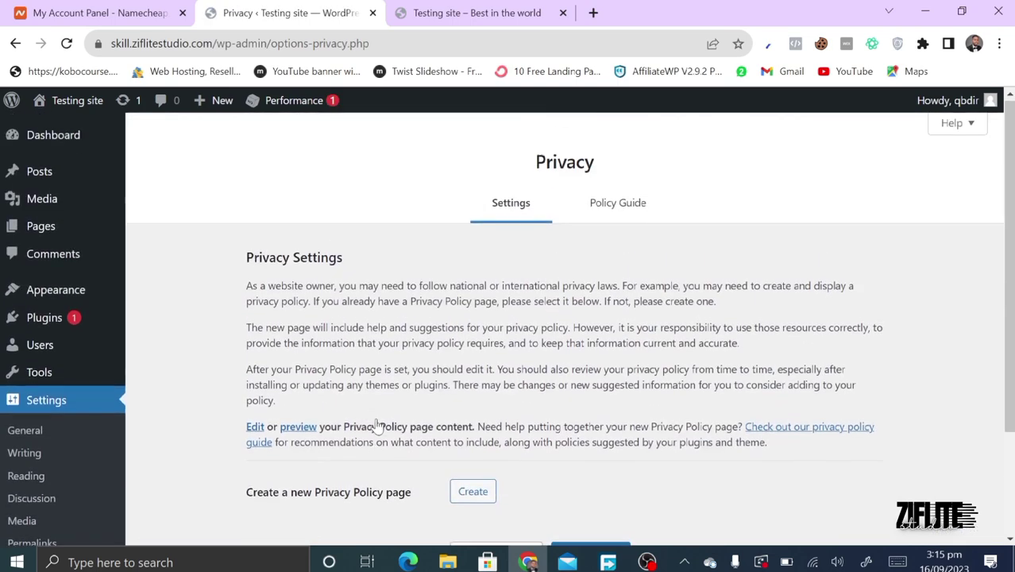
pyautogui.scroll(-3, 377, 426)
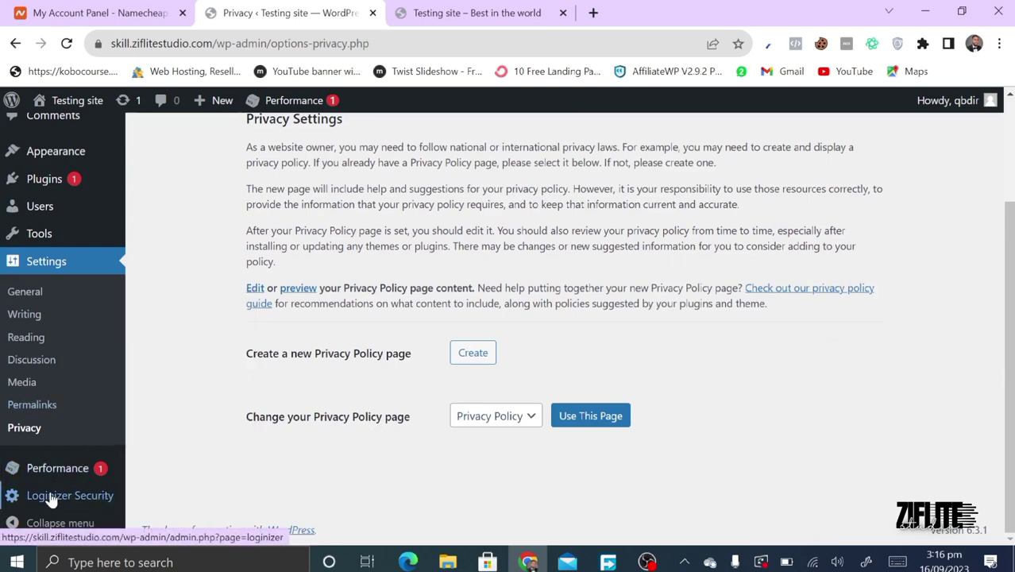
pyautogui.scroll(2, 106, 260)
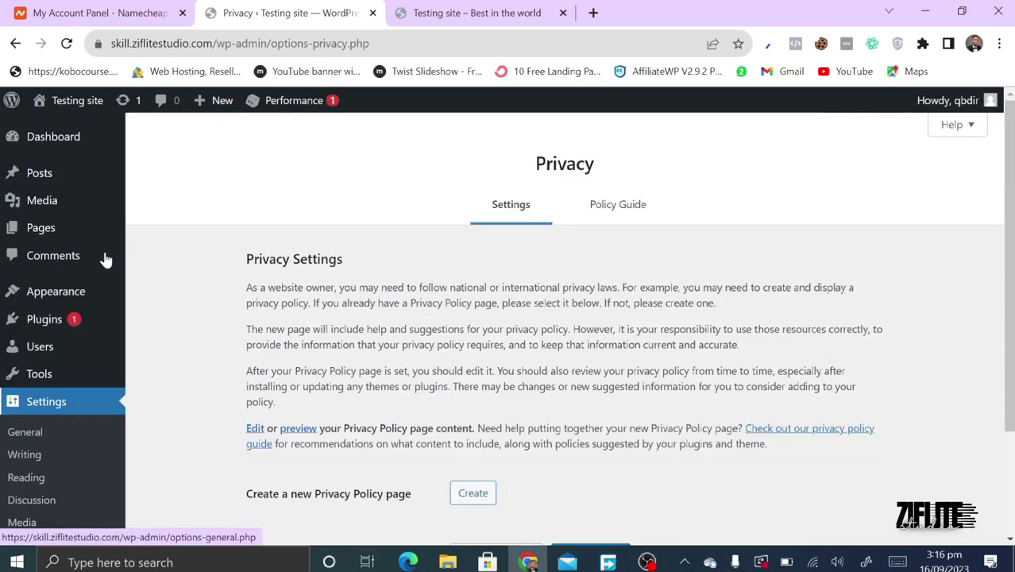